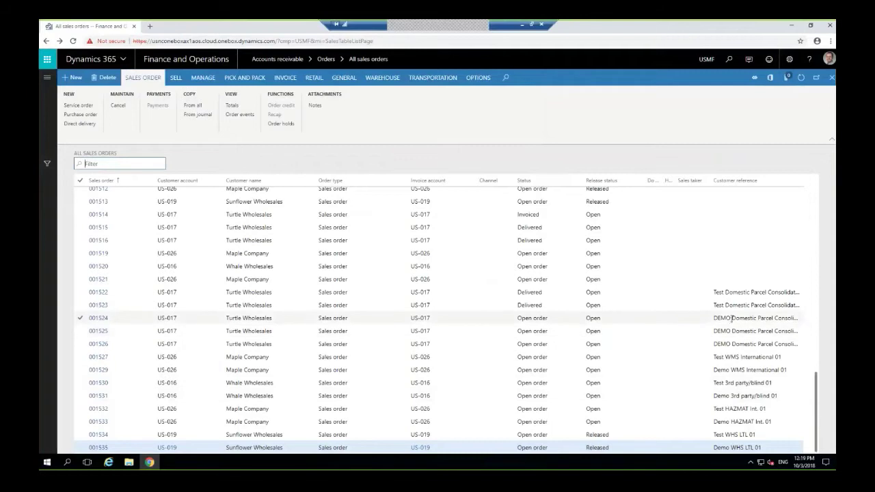
Rate-shop the first Turtle Wholesales DEMO Domestic Parcel sales order for 1 package using the Domestic rate key
click(99, 319)
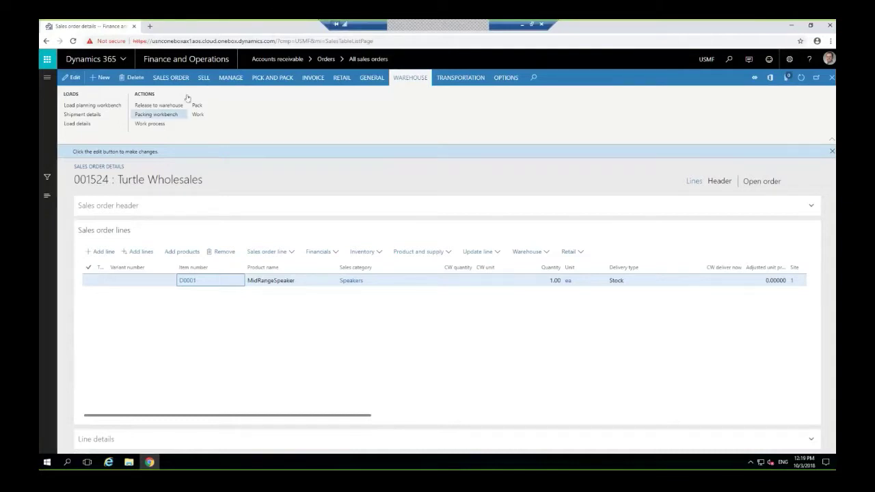
click(203, 77)
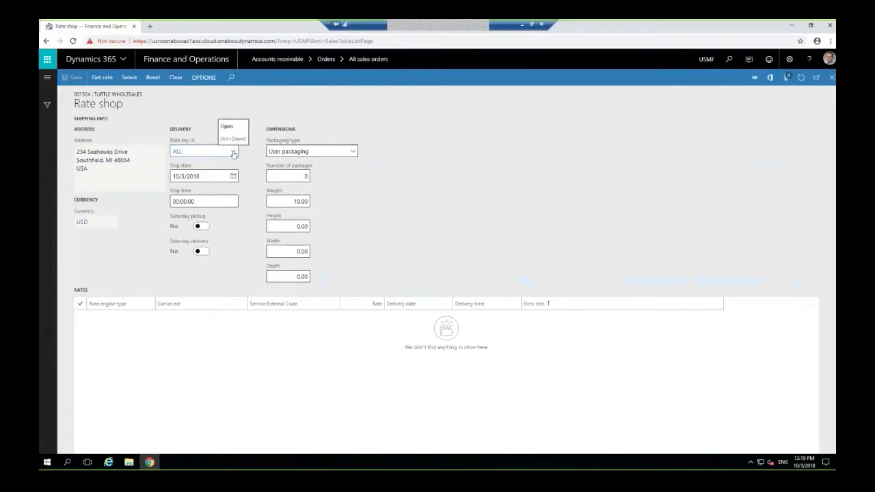
drag(282, 179, 323, 179)
text(1)
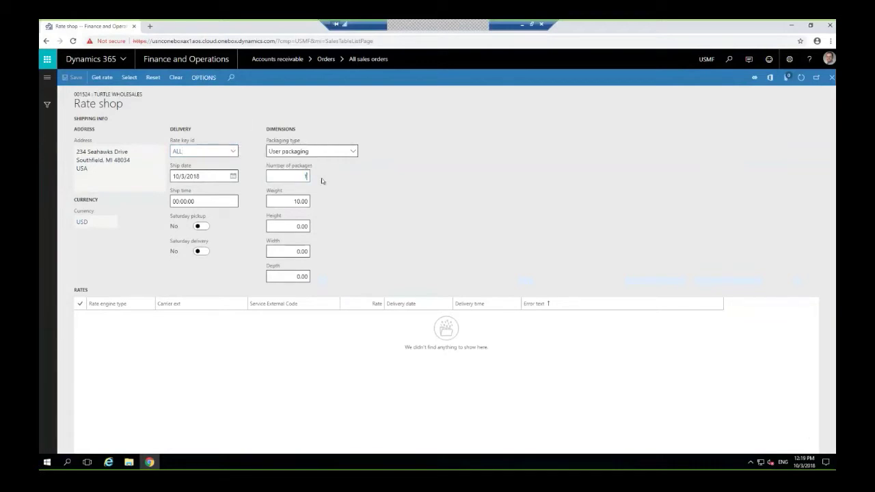
click(233, 152)
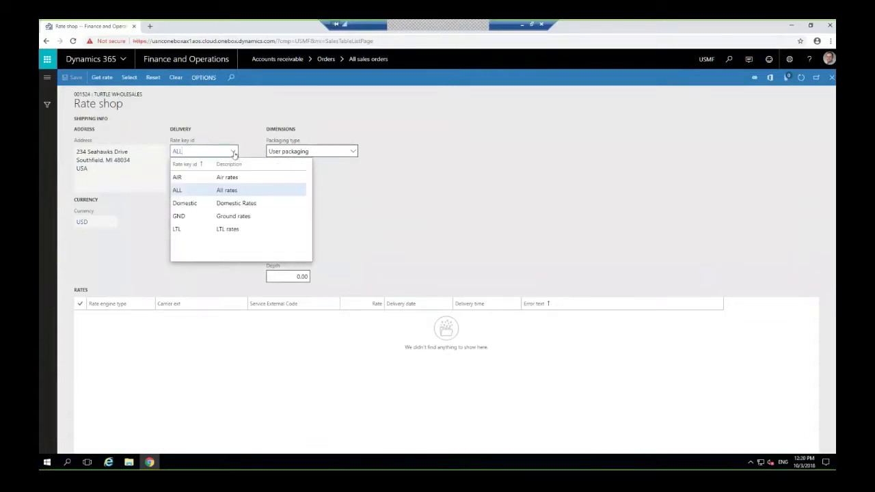
click(191, 203)
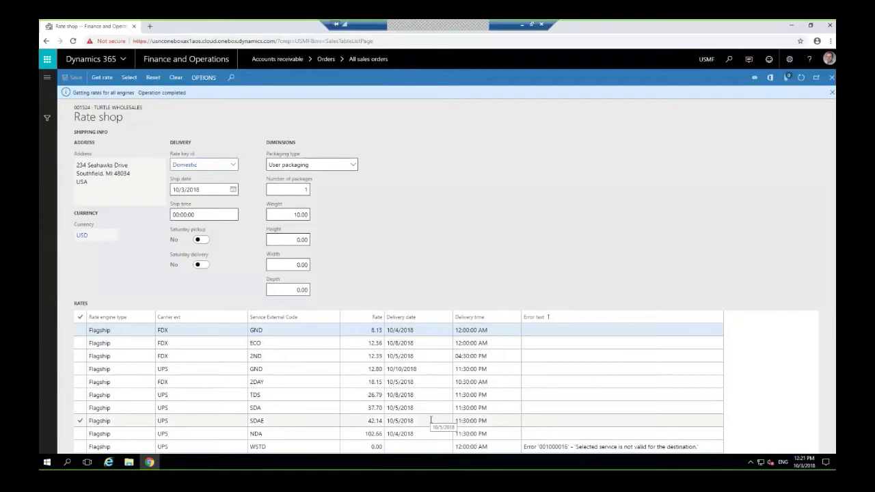
Review the returned domestic rates by carrier, service, delivery date and error text, and leave the rate shop without selecting one
click(421, 356)
click(417, 369)
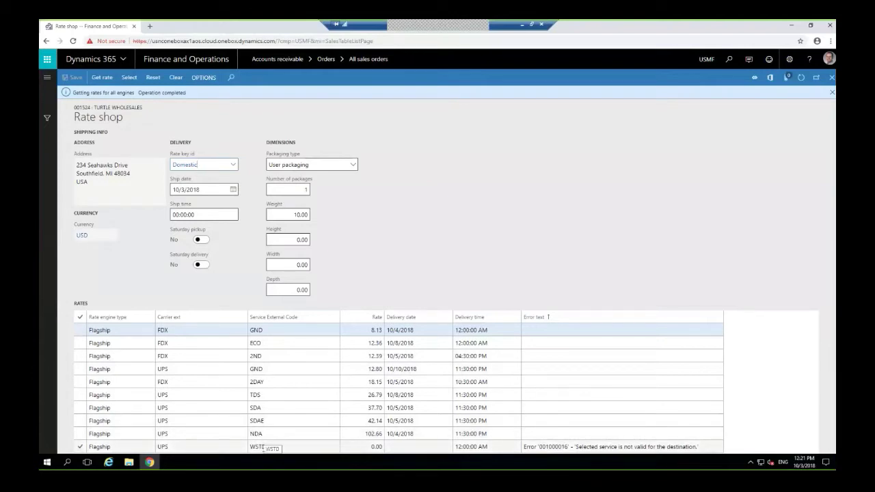
click(689, 436)
click(668, 447)
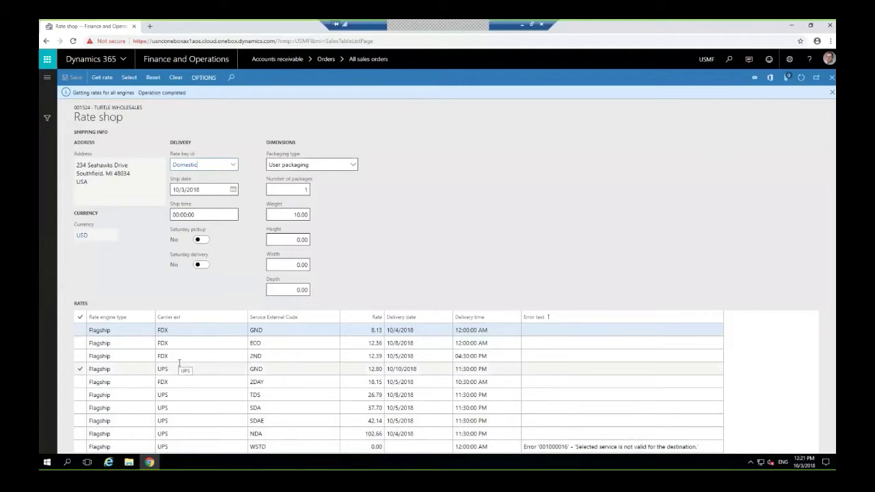
click(832, 77)
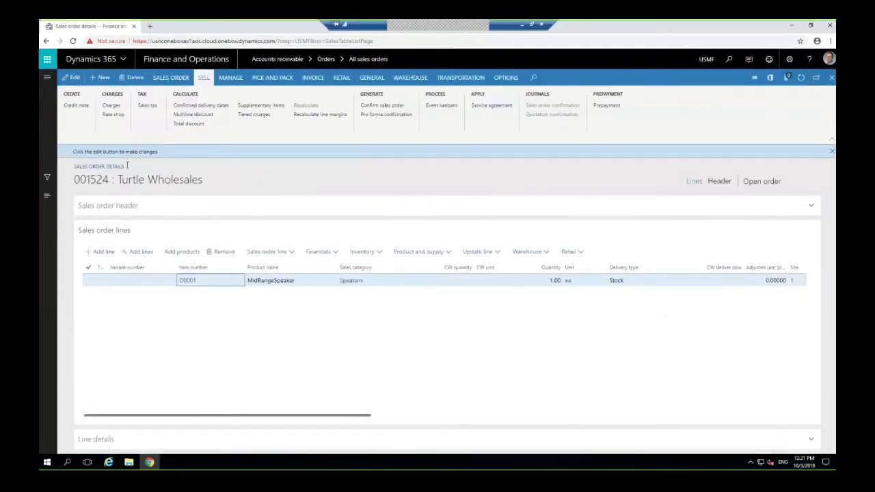
In All orders - WMS, consolidate the shipments of picking routes 00319, 00320 and 00321 with picking route preview, and refresh the list
click(47, 79)
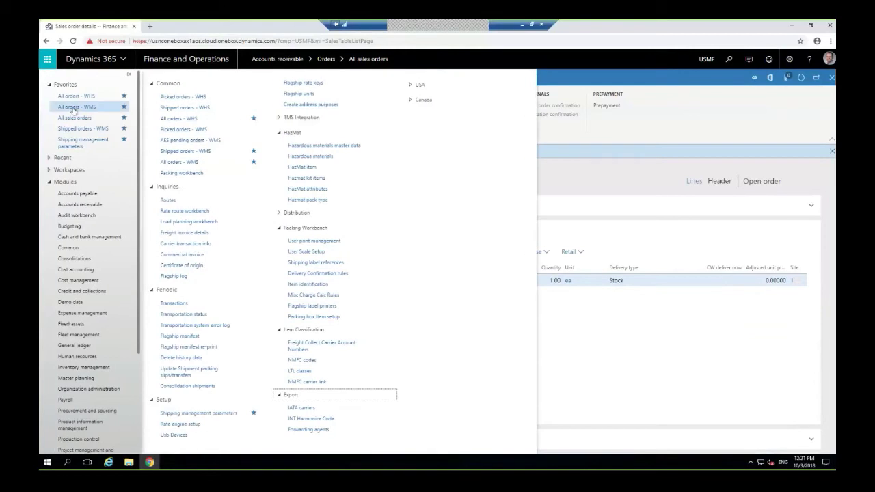
click(75, 107)
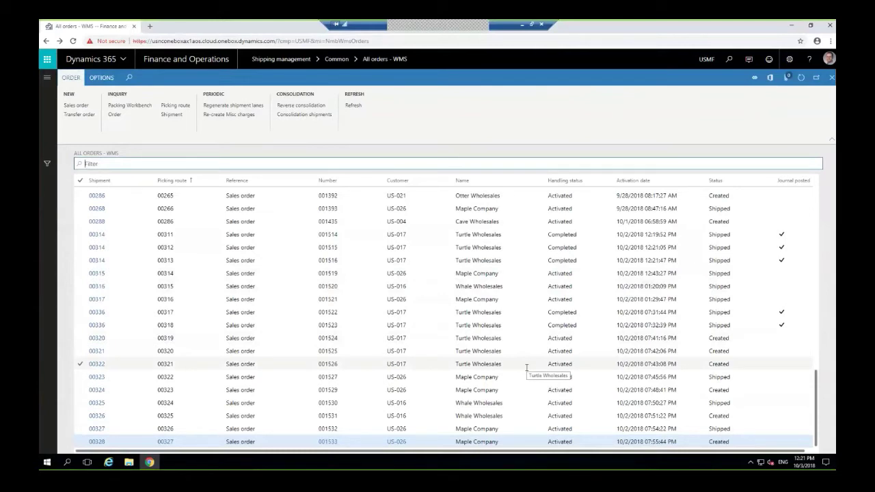
click(345, 338)
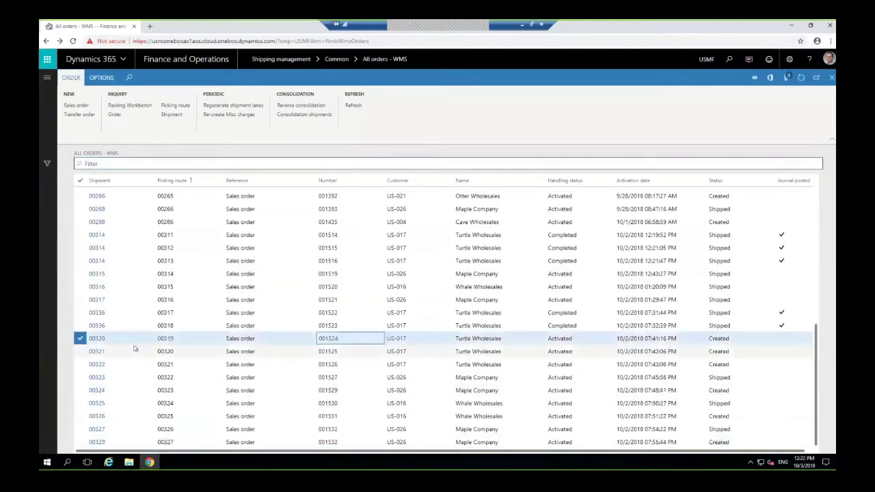
click(80, 351)
click(79, 365)
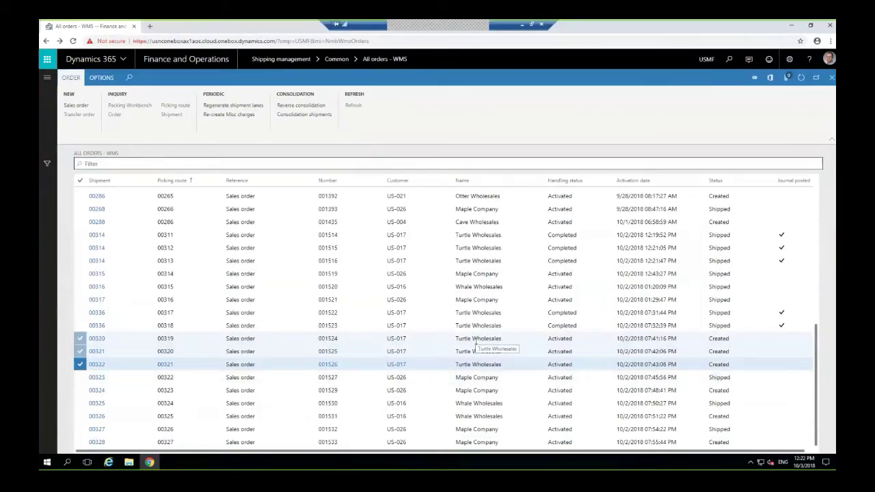
click(284, 118)
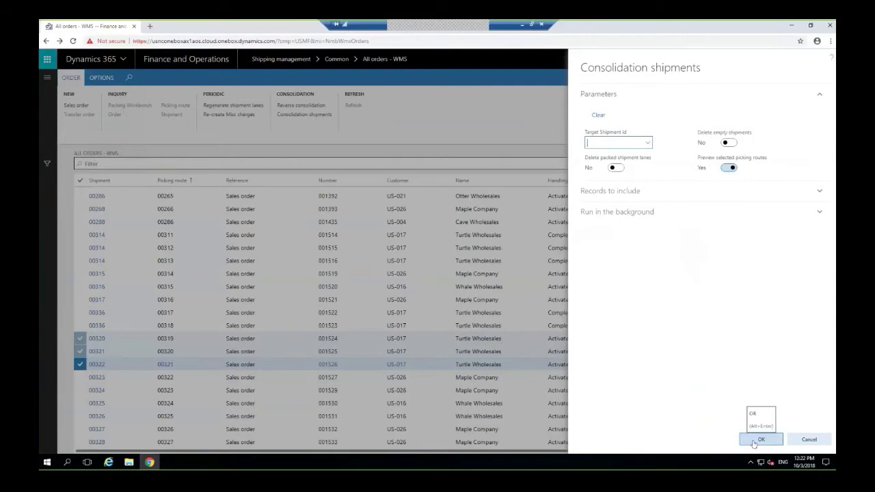
click(753, 441)
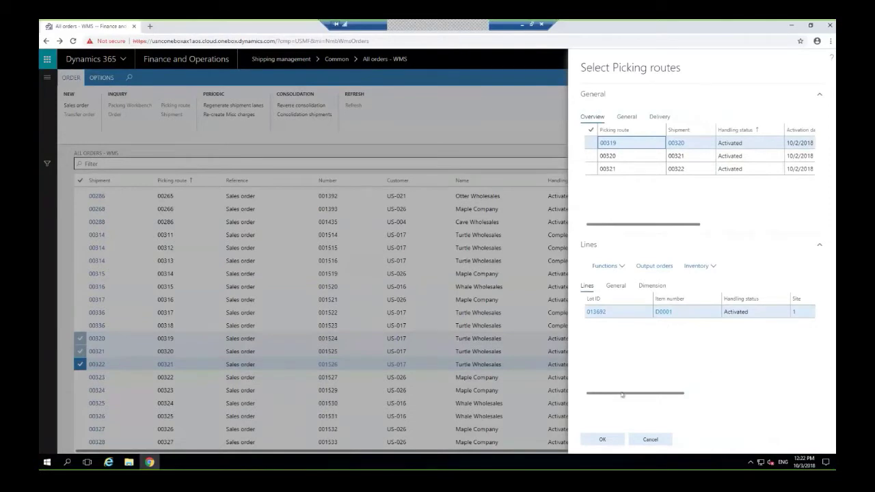
click(603, 440)
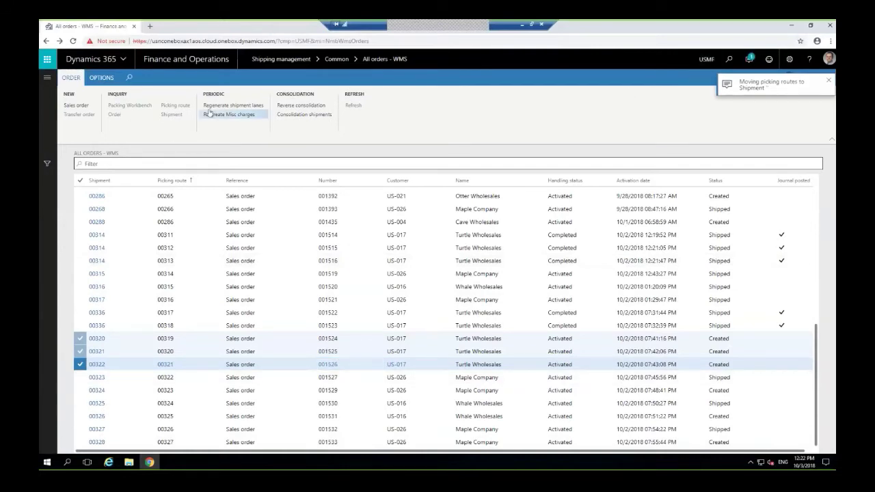
click(801, 78)
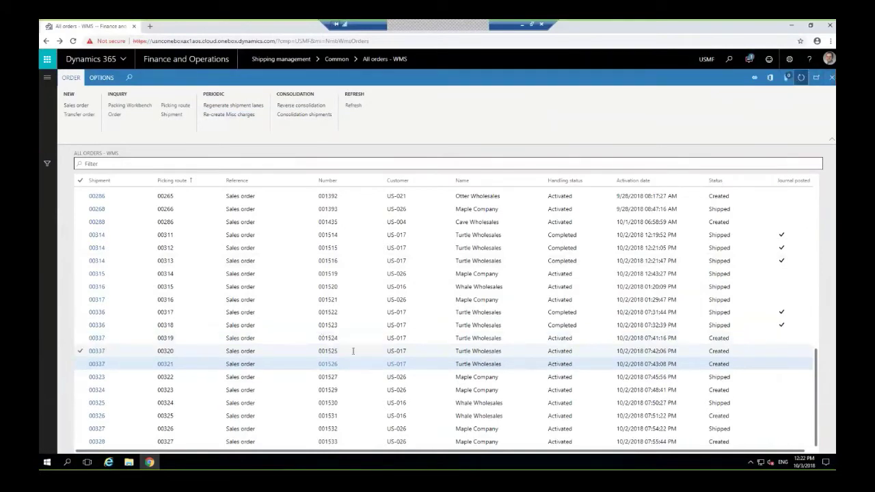
Open the packing workbench for picking route 00319 and pack all picking route lines of the consolidated shipment
mouse_move(98, 340)
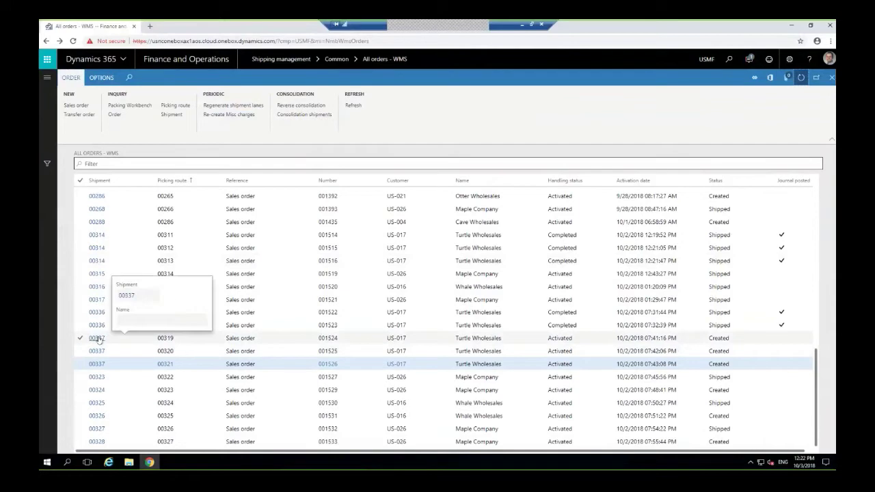
click(81, 337)
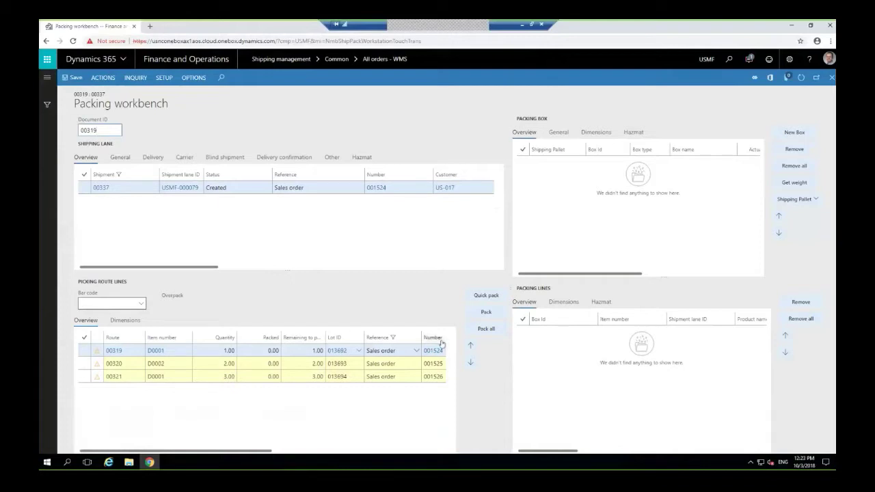
click(279, 454)
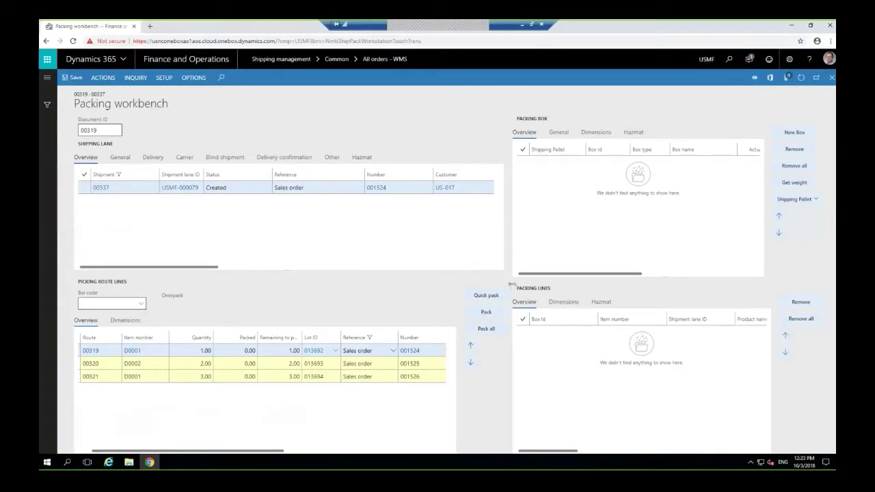
drag(511, 285, 504, 284)
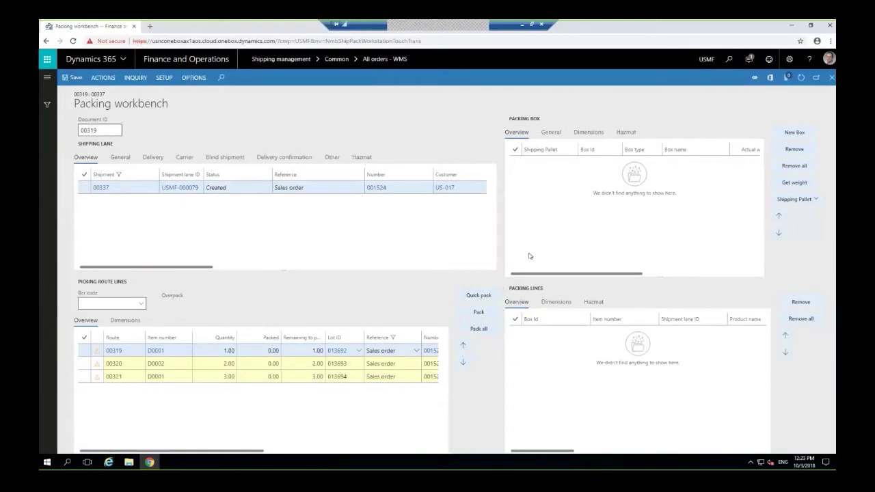
click(479, 330)
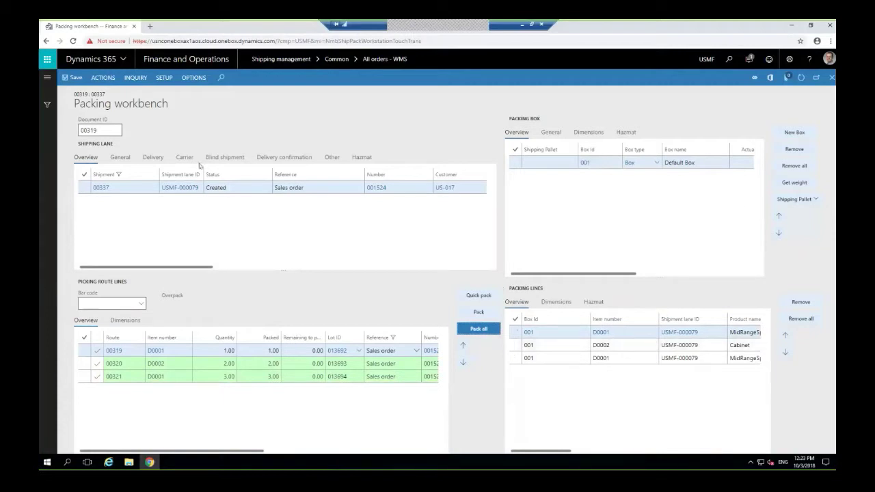
Send the packed shipment to the carrier and close the generated shipping label
drag(212, 267, 185, 264)
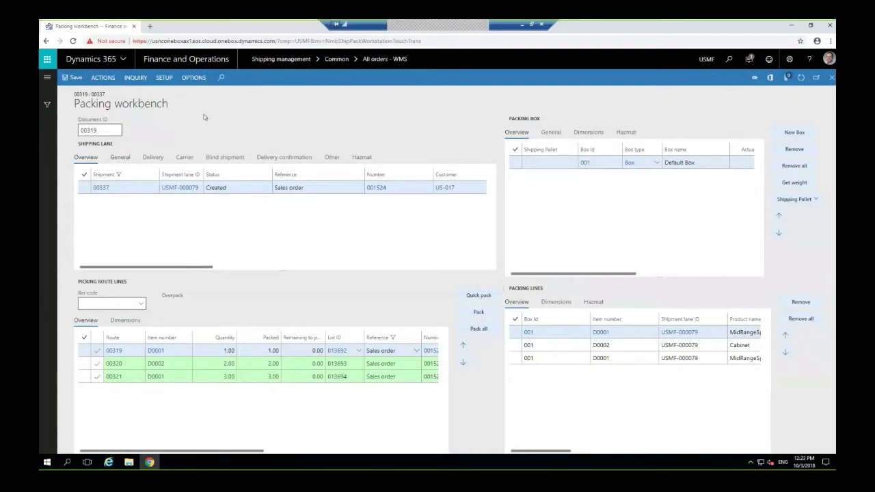
click(103, 79)
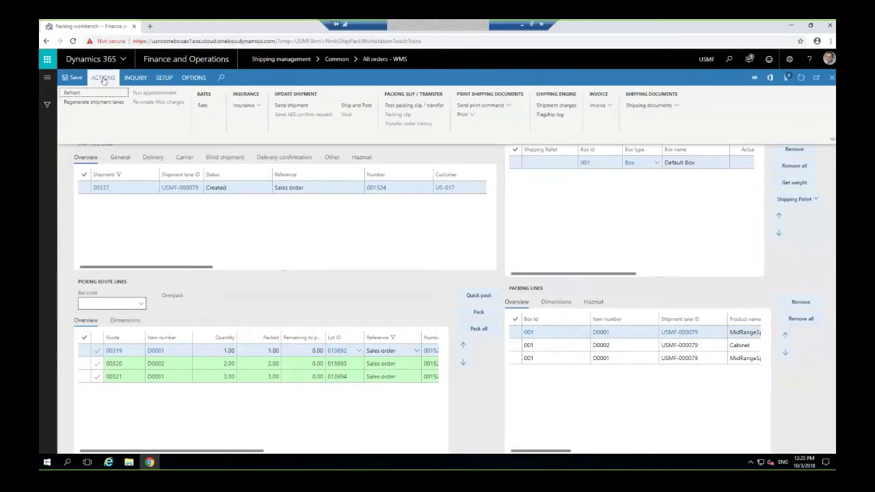
click(293, 105)
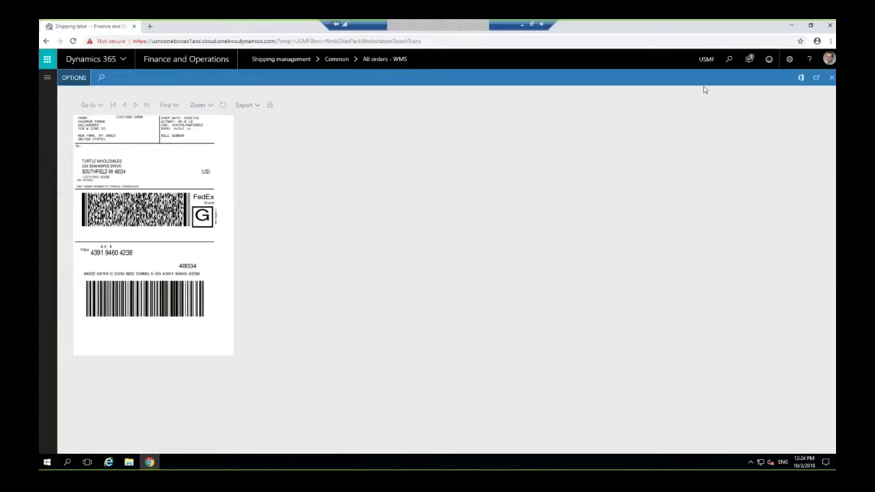
click(831, 78)
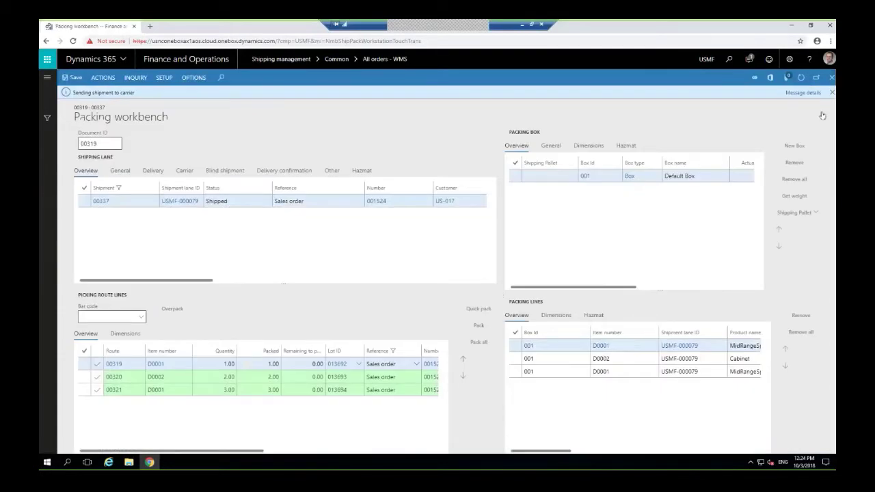
Examine the shipment charges, including the shipping info and the shipping charges breakdown, and return to the packing workbench
click(103, 78)
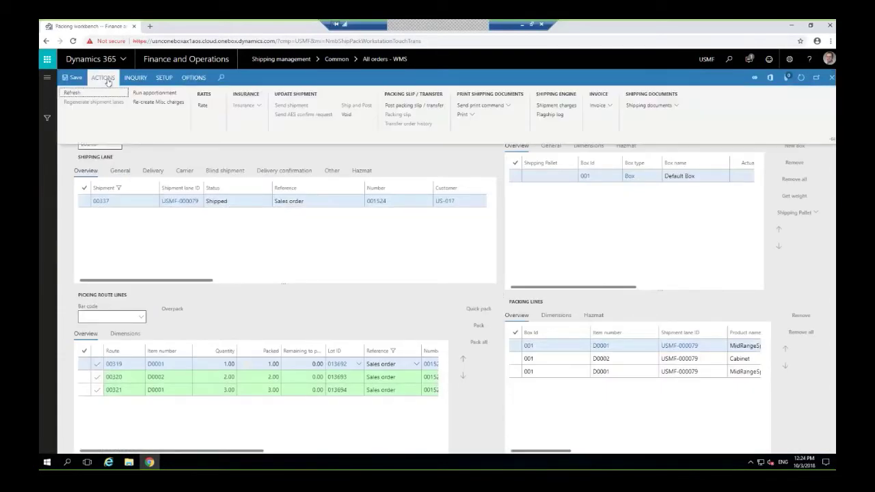
click(556, 106)
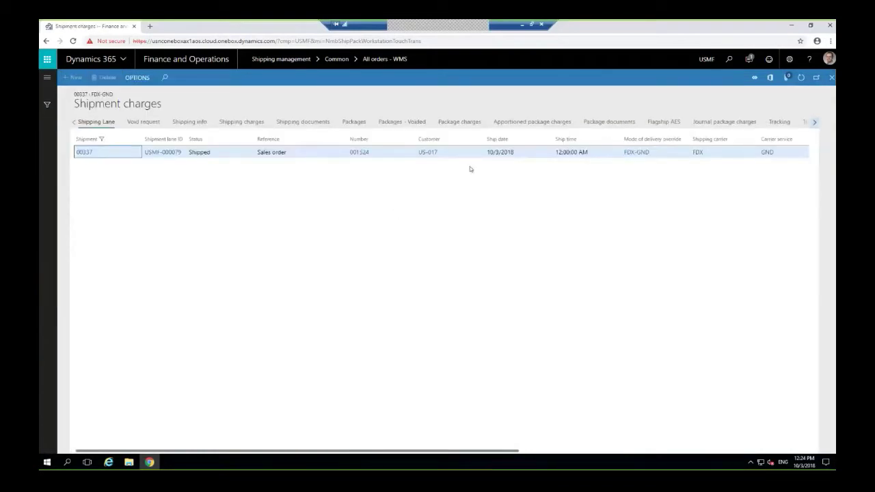
click(202, 124)
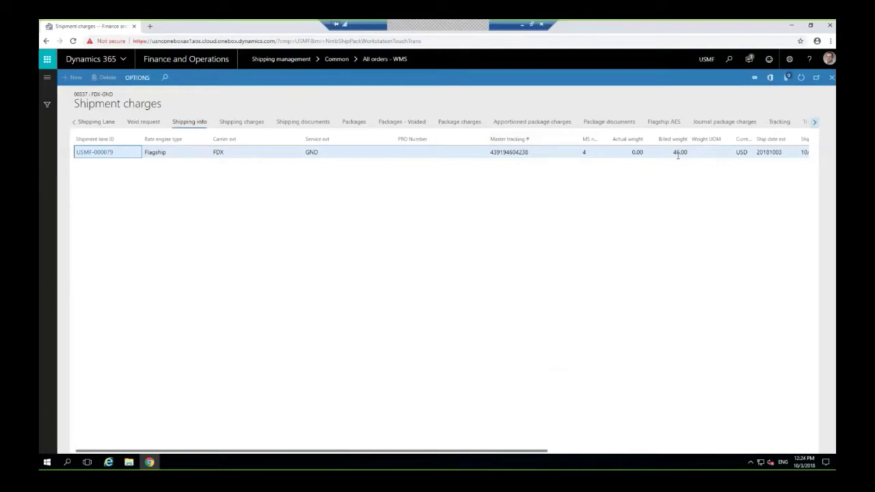
click(252, 123)
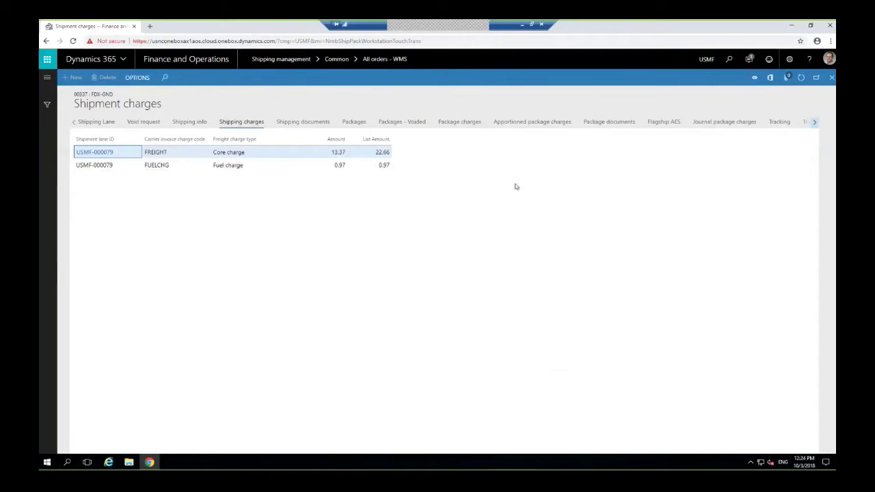
click(832, 80)
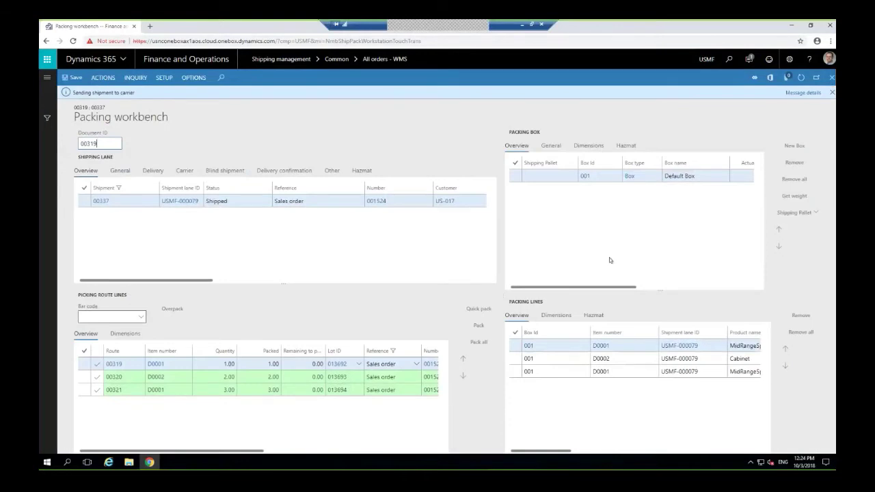
Dismiss the carrier message and void the sent consolidated shipment
mouse_move(614, 290)
mouse_down()
mouse_move(638, 290)
mouse_move(609, 290)
mouse_up()
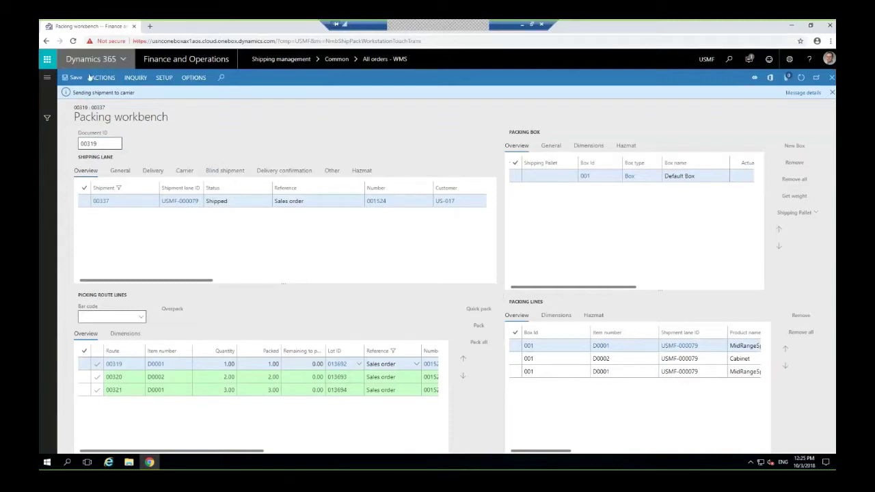
click(832, 93)
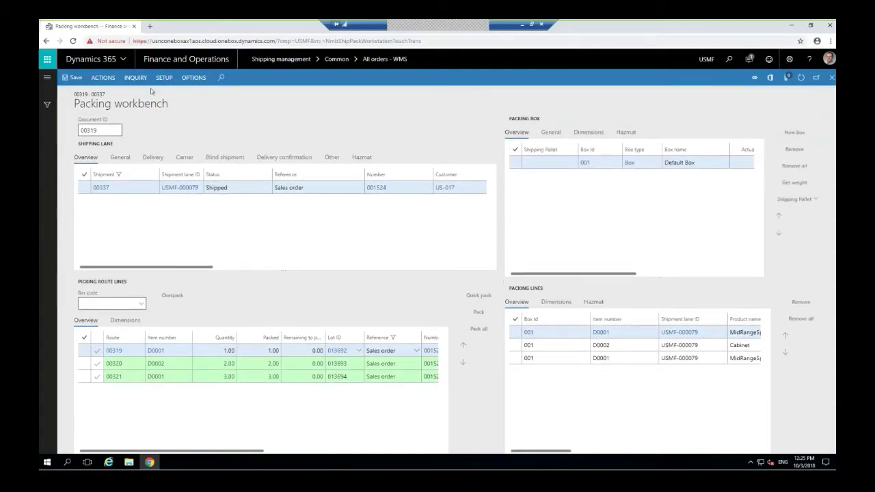
click(104, 78)
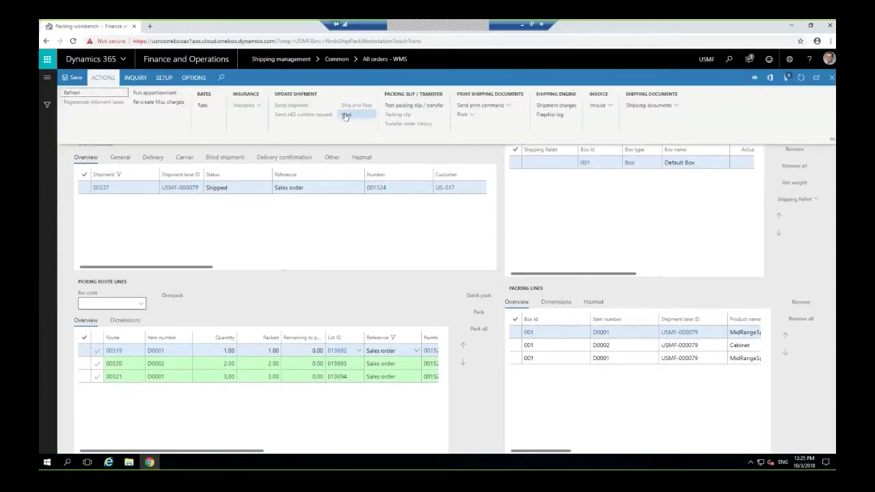
click(372, 180)
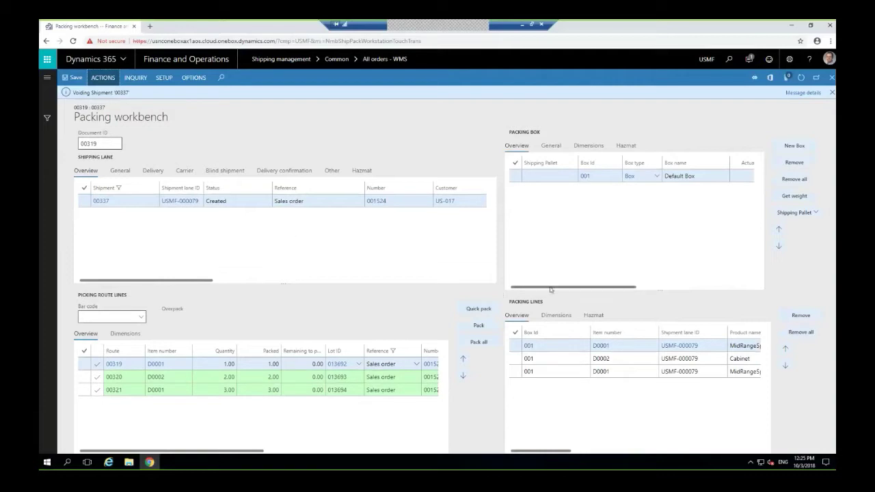
Set the weight of packing box 001 to 50.00 with the Get weight function
drag(565, 289, 604, 289)
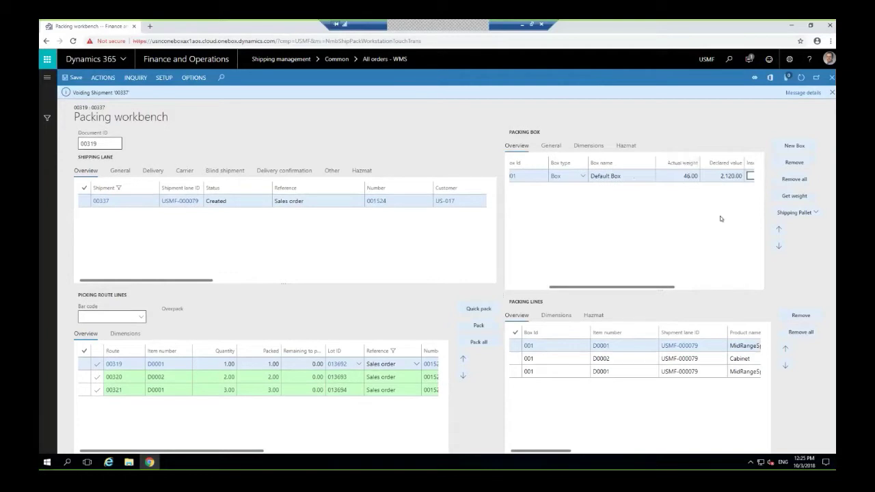
click(794, 197)
text(50)
key(Tab)
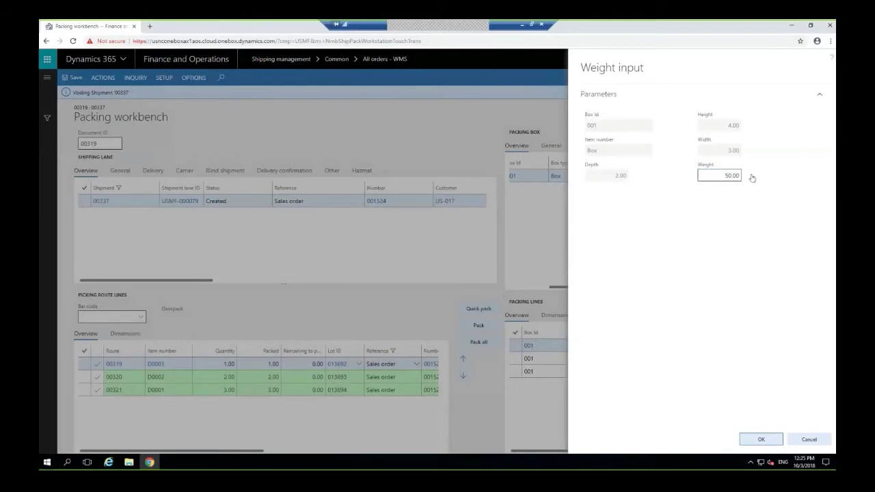
key(Return)
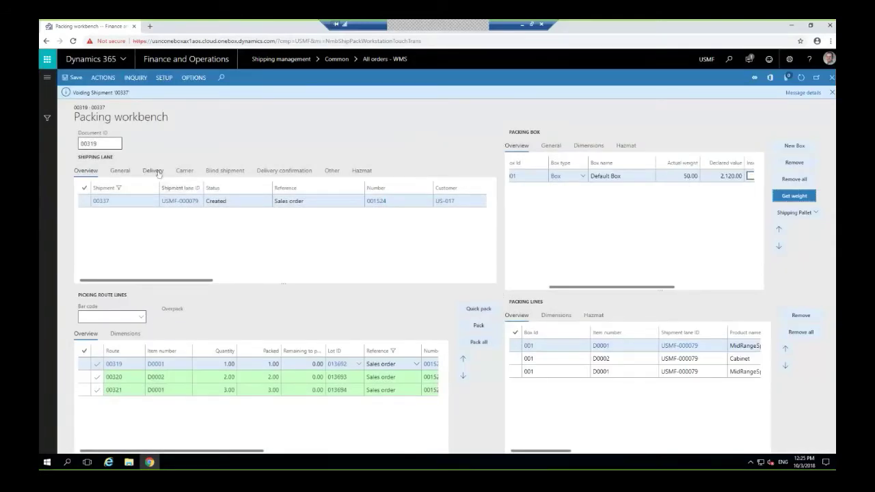
Change the shipping lane's mode of delivery override to UPS-GND
click(185, 170)
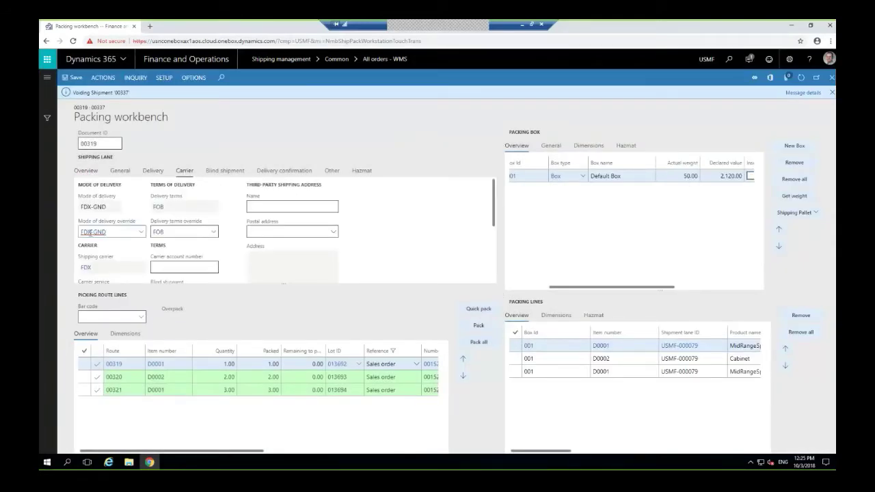
drag(91, 233, 67, 233)
text(ups)
key(Tab)
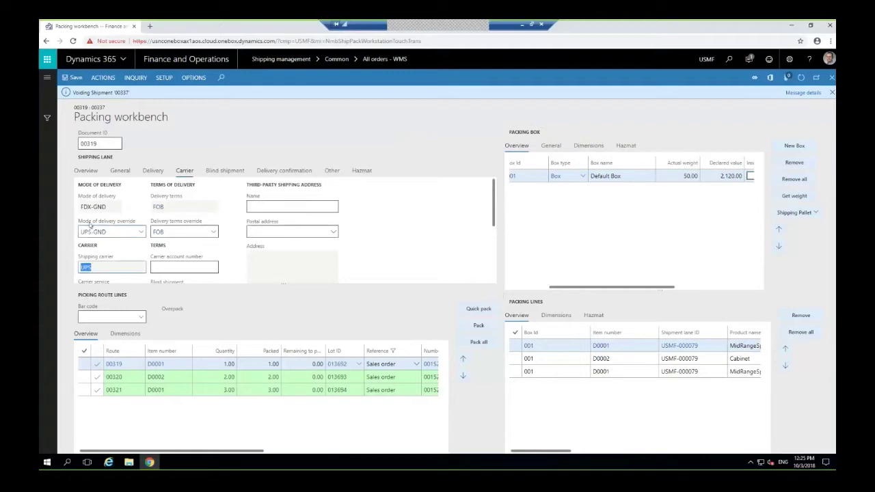
click(142, 233)
click(132, 232)
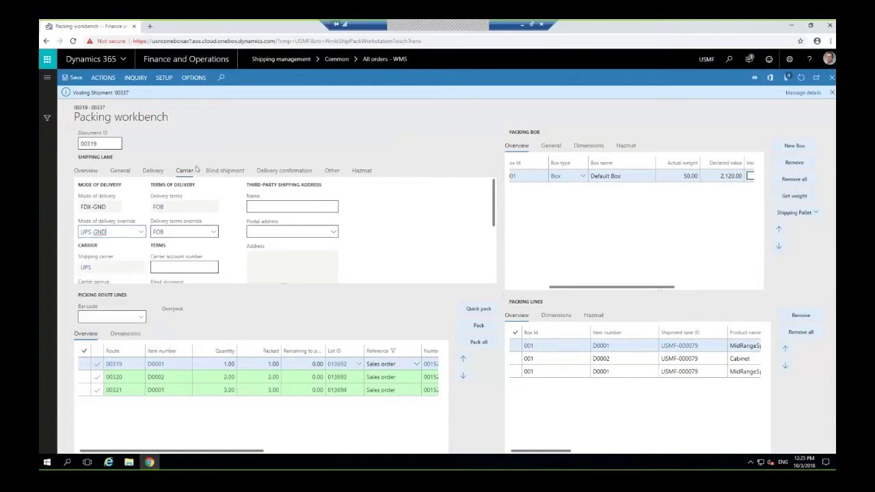
Set the shipping lane's UPS delivery confirmation to Adult signature and return to the lane overview
click(277, 175)
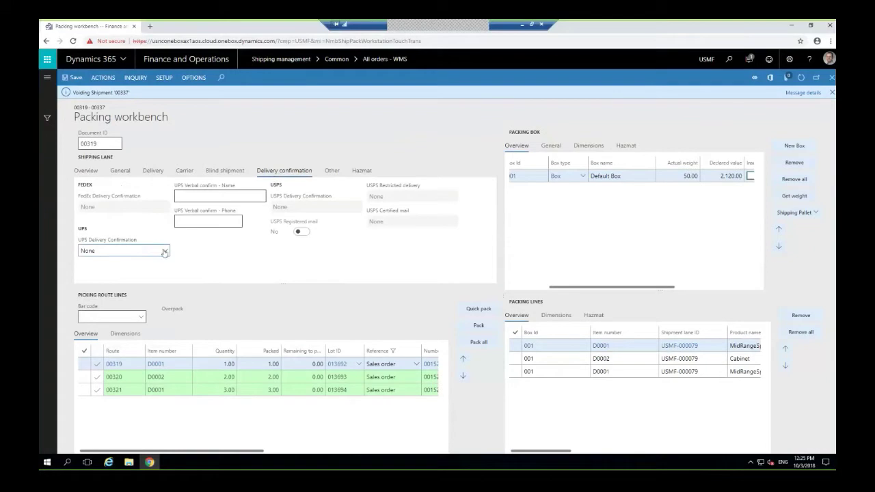
click(165, 251)
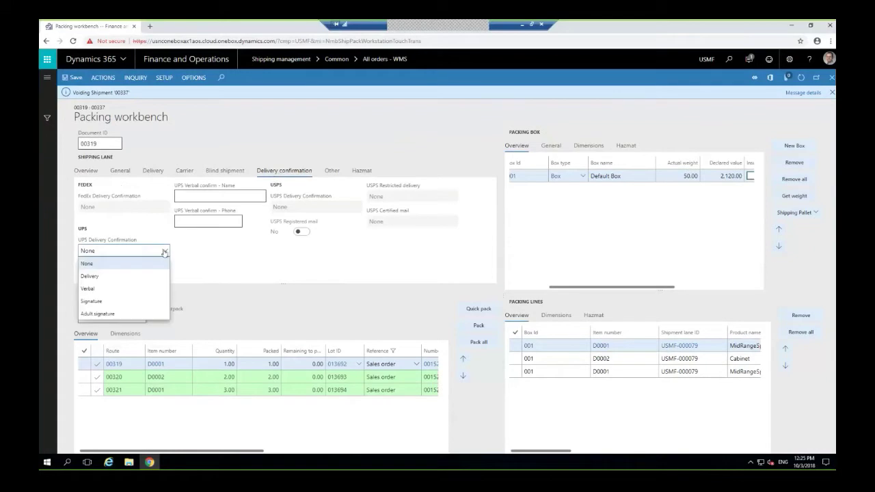
click(121, 316)
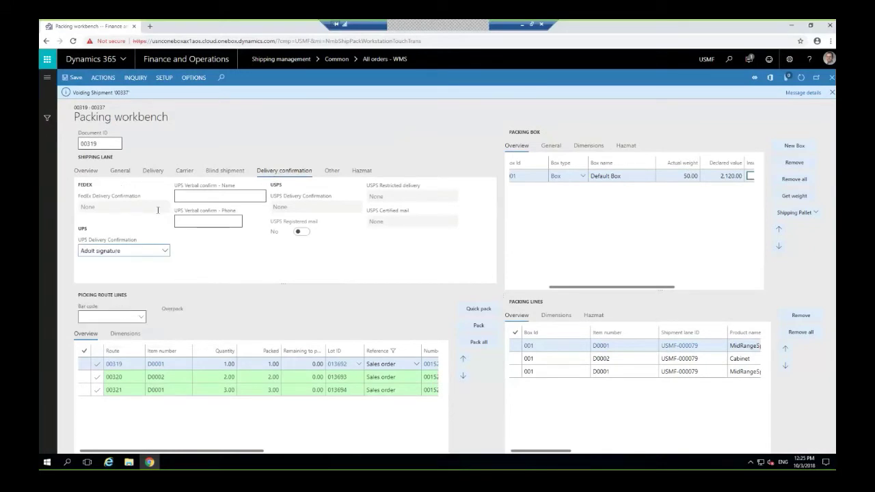
click(87, 172)
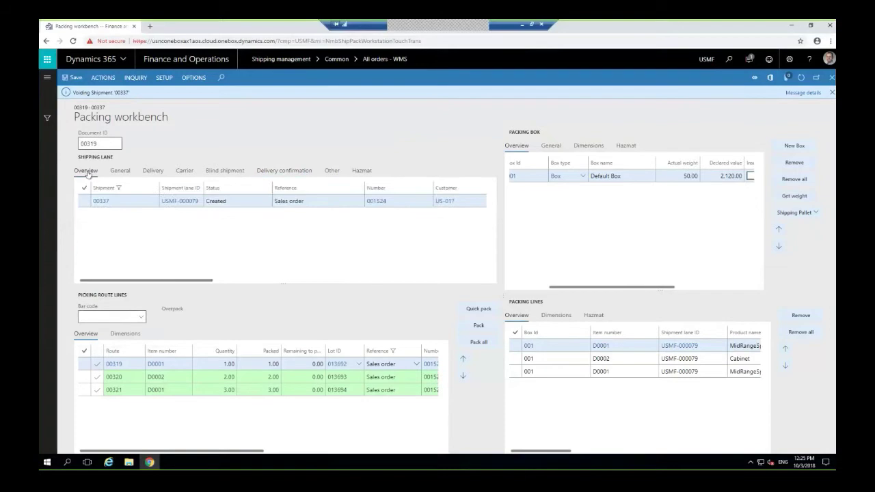
Ship and post the consolidated shipment, and close the generated shipping label and packing slips
click(106, 79)
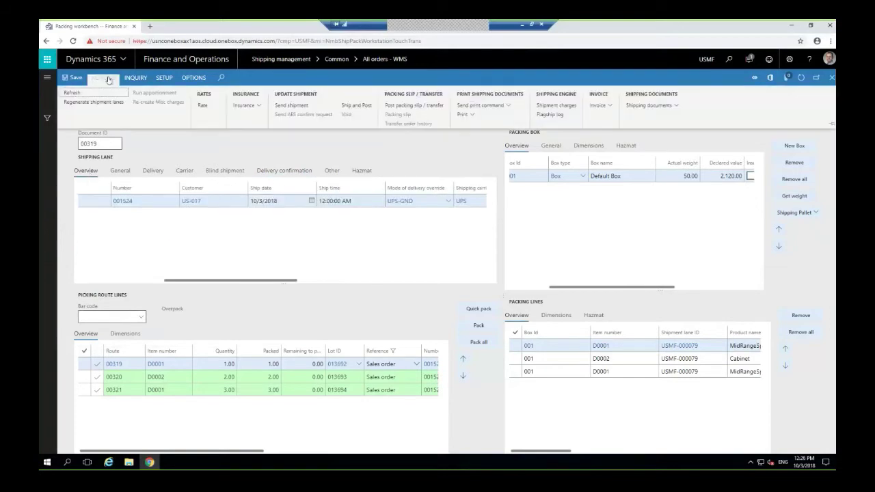
click(356, 106)
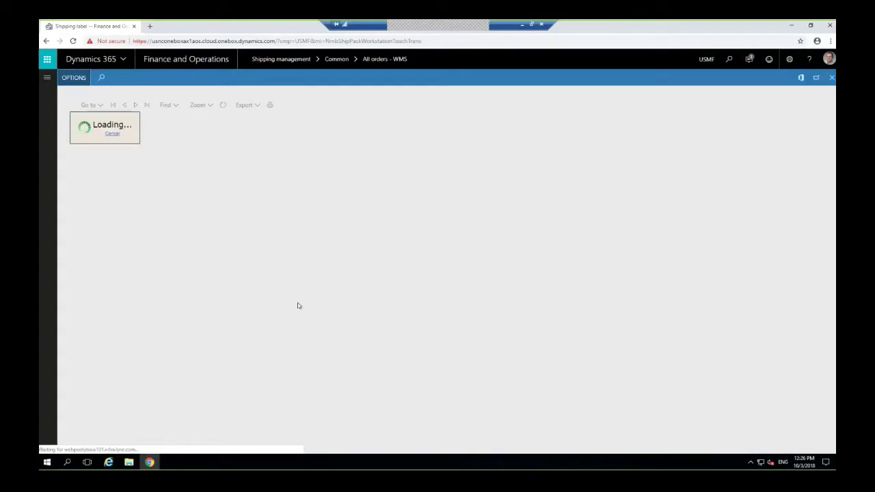
click(832, 78)
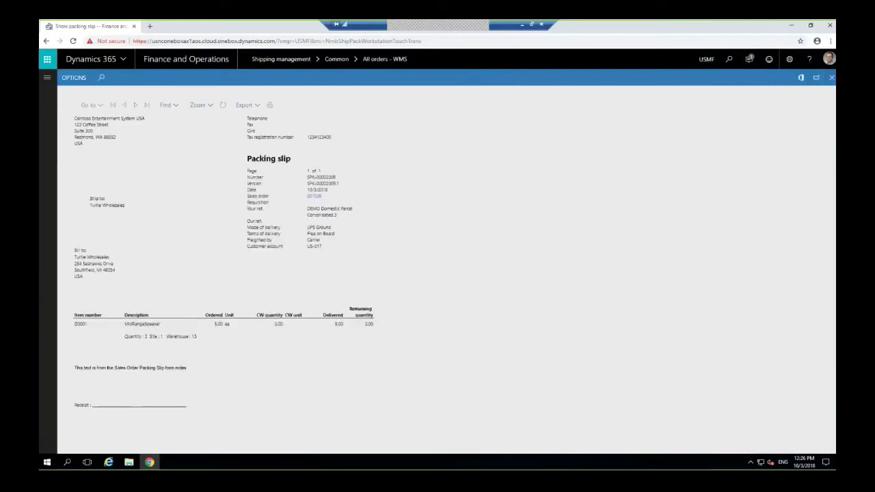
click(832, 78)
click(832, 79)
click(833, 79)
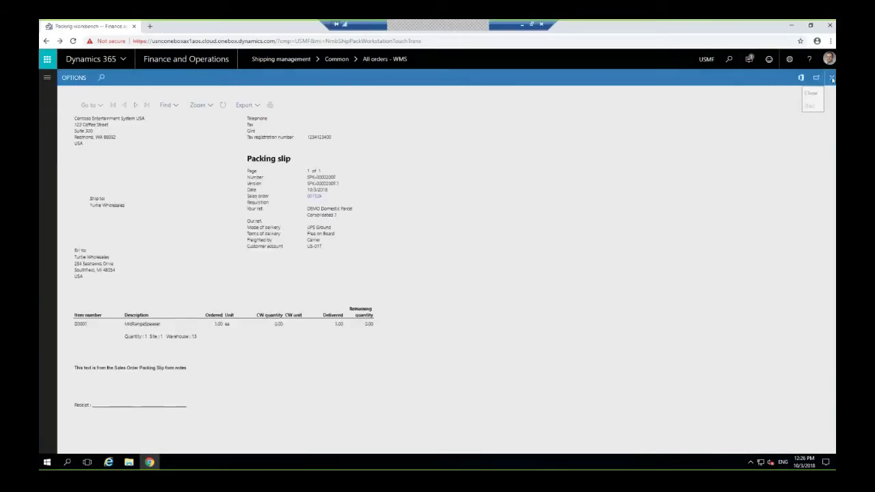
Examine the shipment's shipping charges, apportioned package charges, tracking, voided packages and current packages, and return to the all-orders list
drag(264, 452, 231, 452)
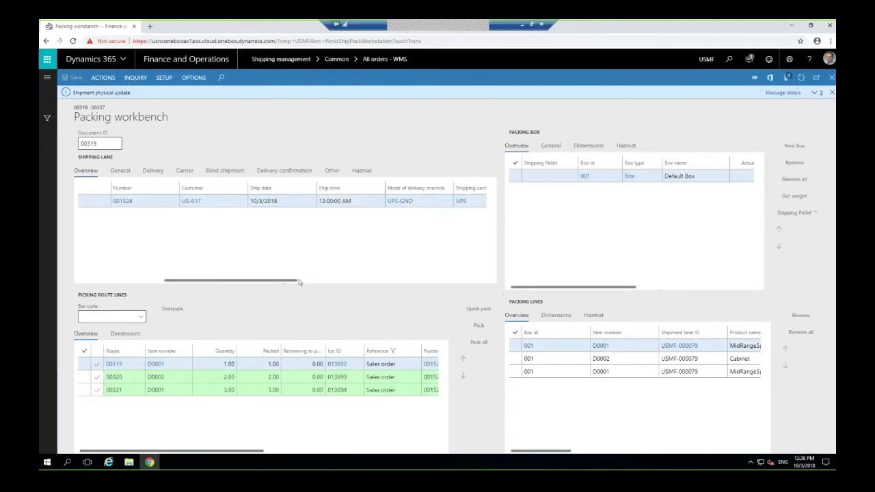
click(103, 77)
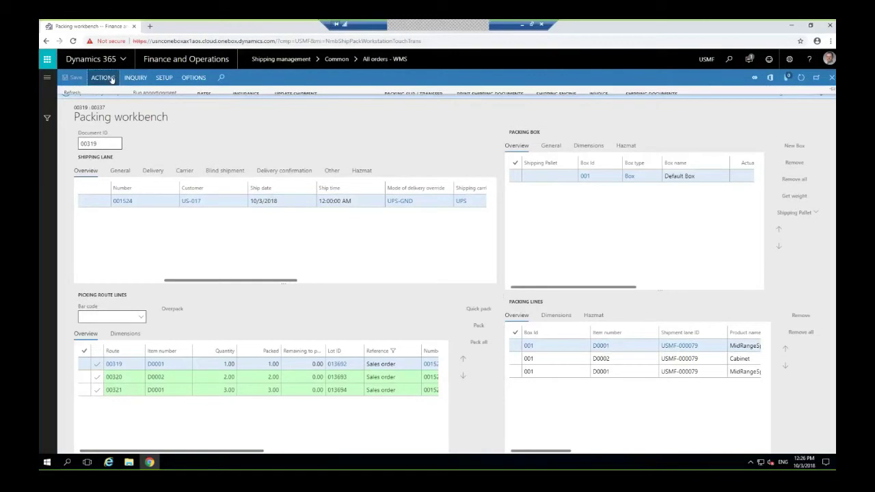
click(555, 105)
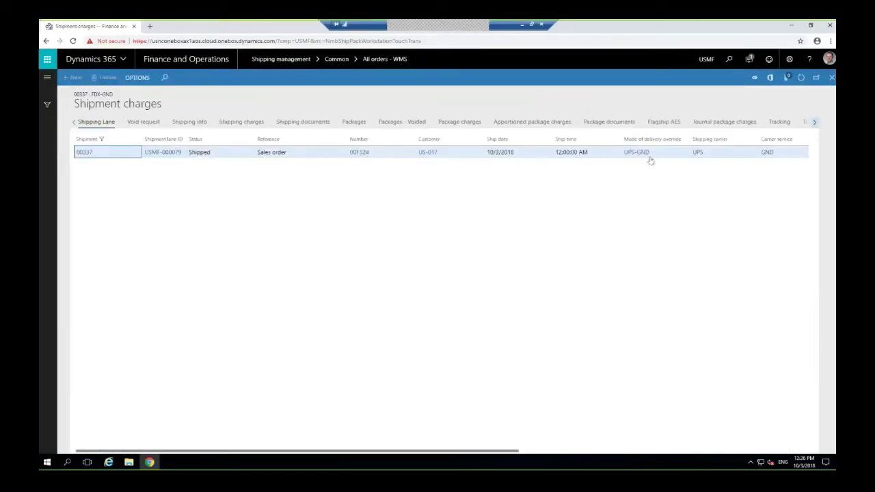
click(233, 123)
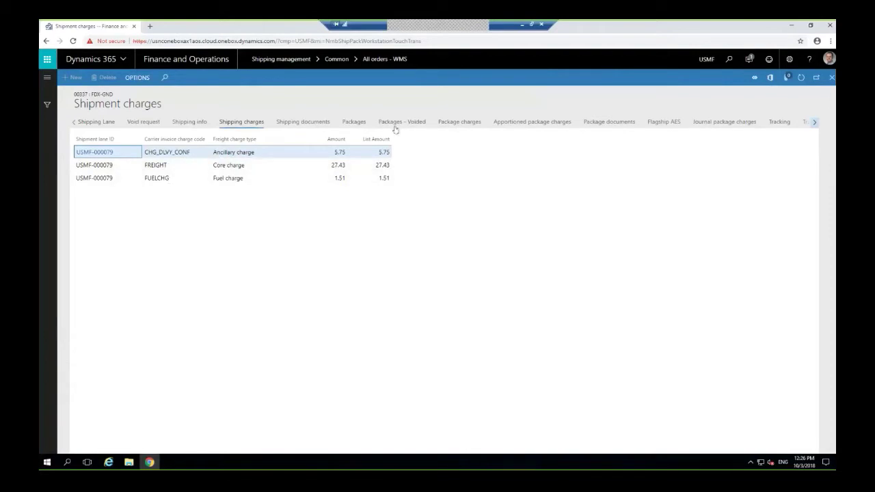
click(508, 122)
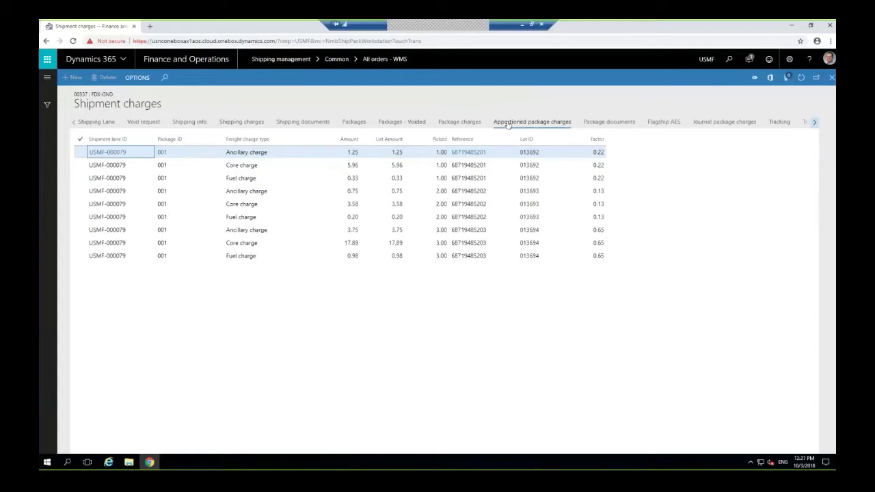
click(777, 123)
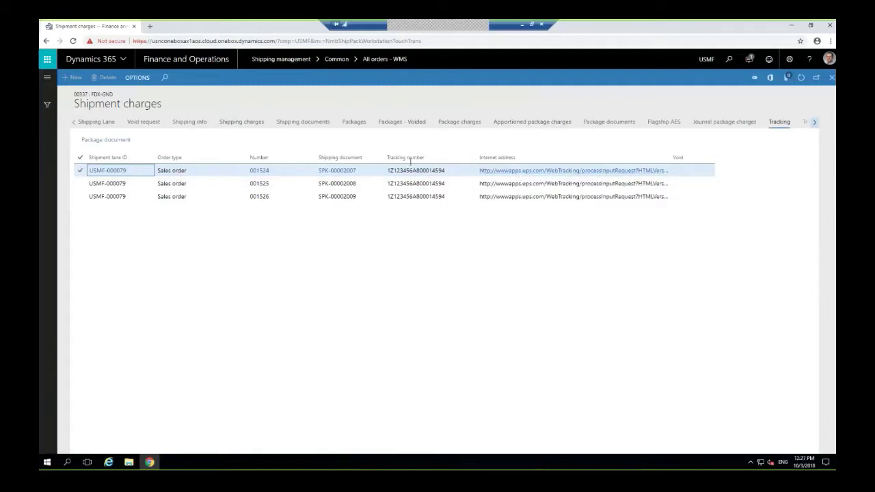
click(397, 122)
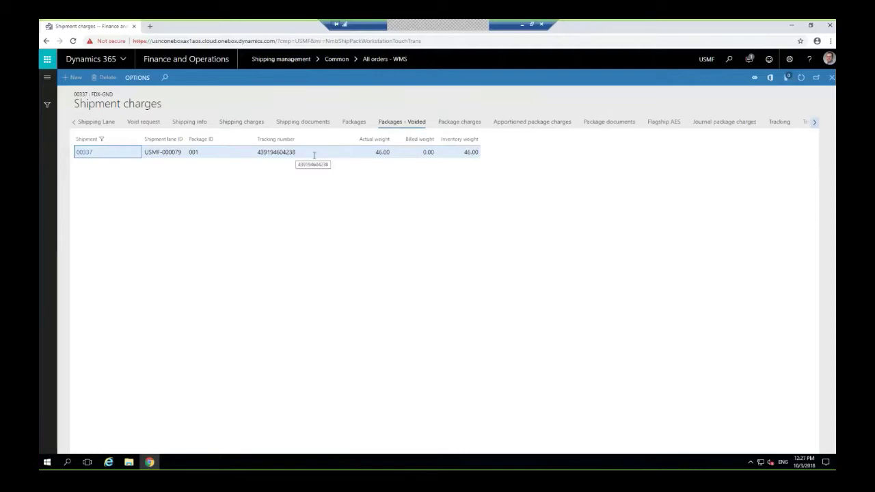
click(356, 127)
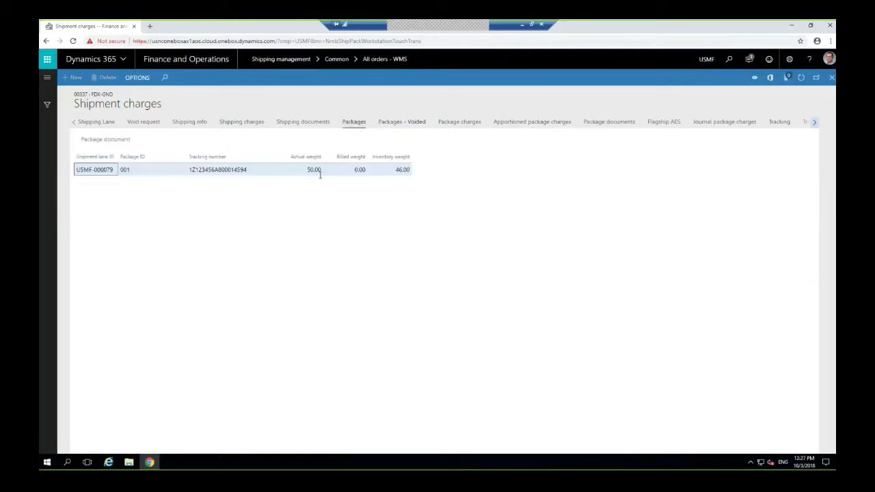
click(89, 124)
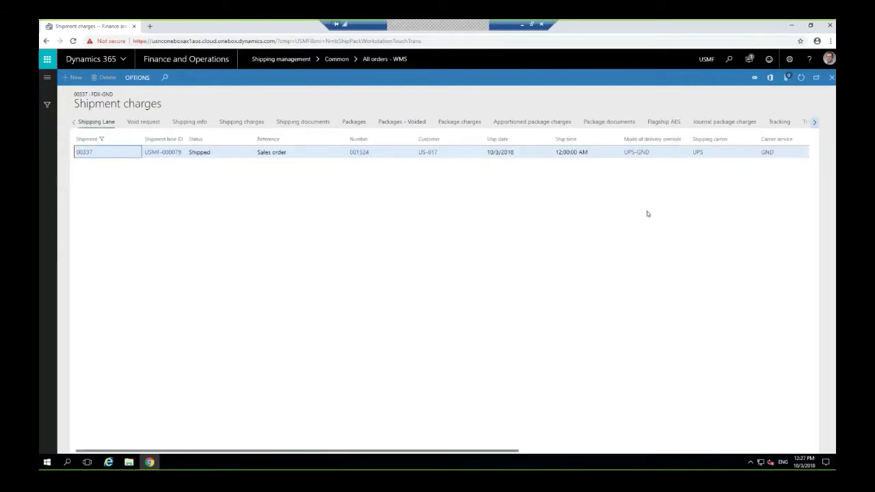
click(831, 79)
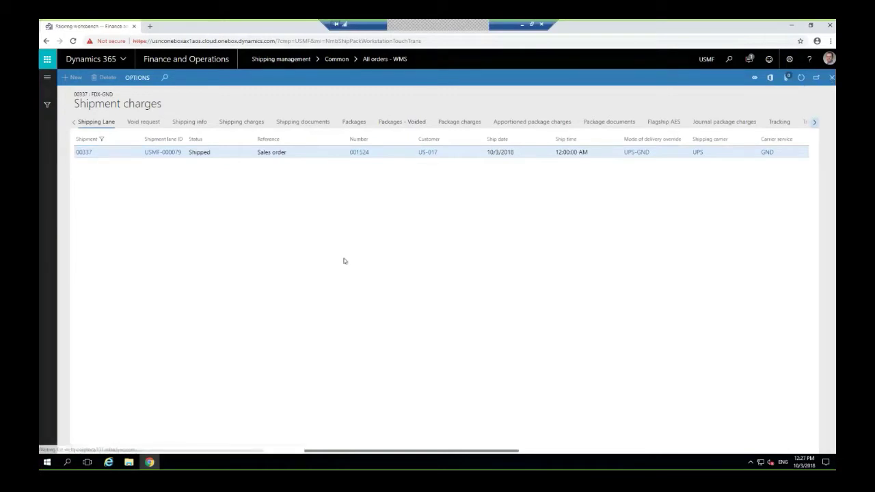
click(833, 78)
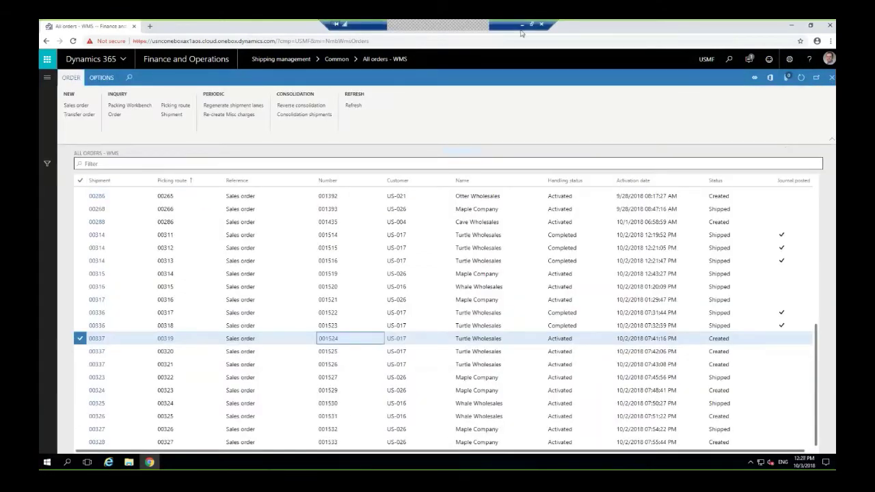
Switch from the remote desktop to the PowerPoint presentation and show the Parcel International slide
click(532, 26)
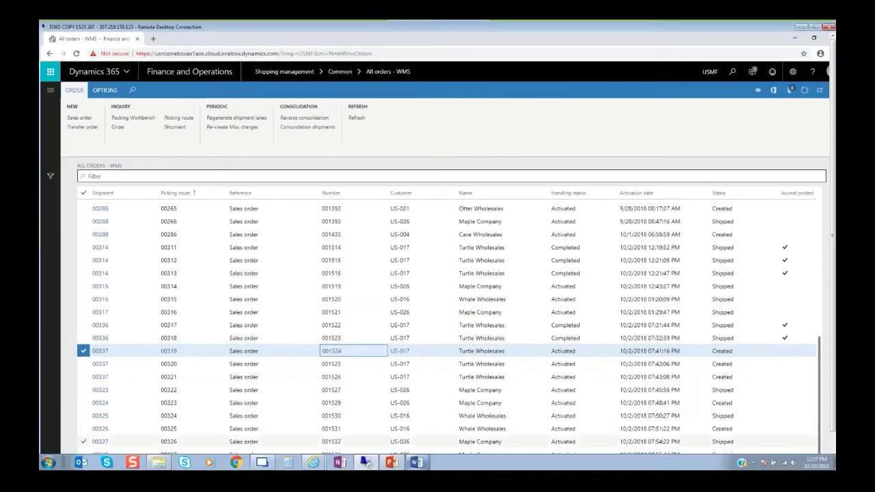
click(392, 464)
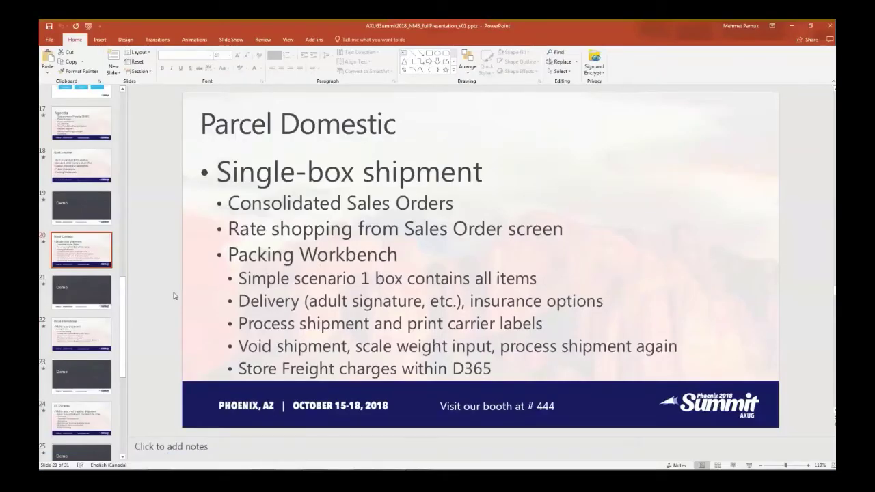
click(87, 336)
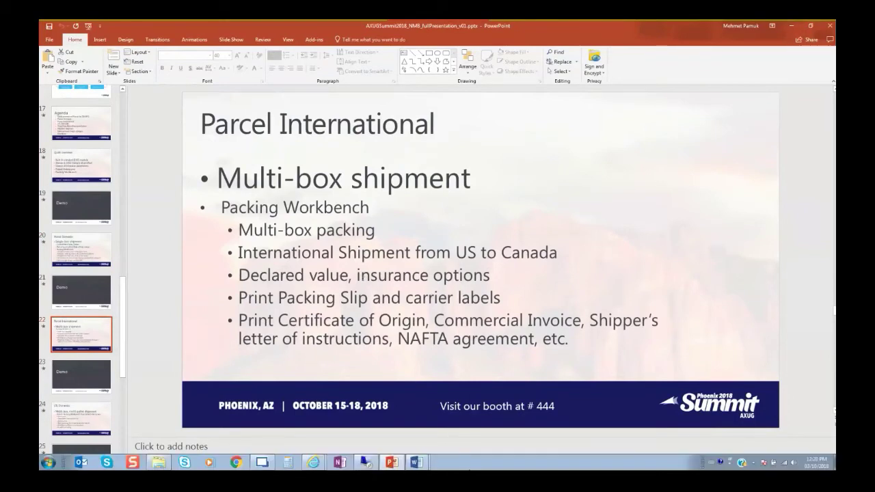
Return to the remote desktop in full screen and open the packing workbench for Maple Company's picking route 00323
click(375, 465)
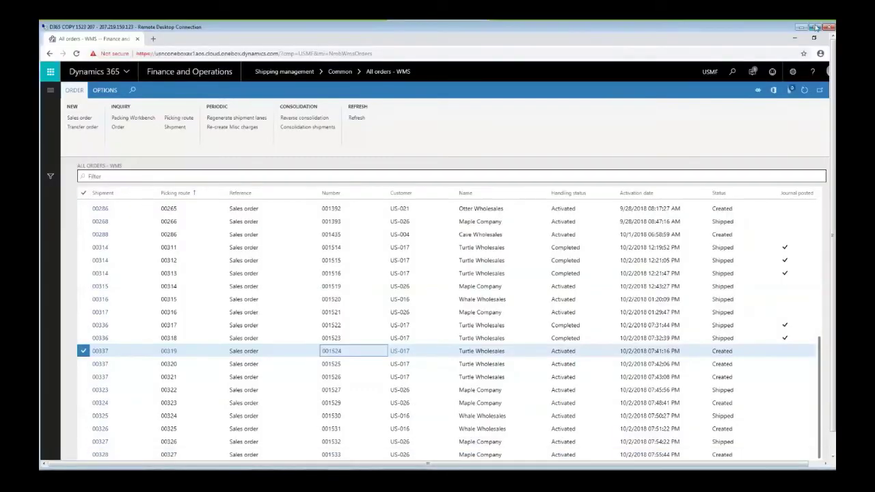
click(813, 28)
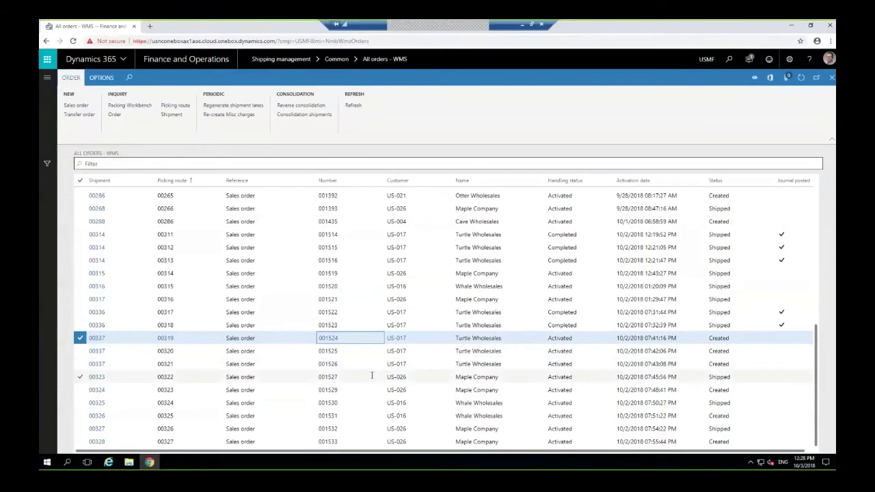
click(337, 390)
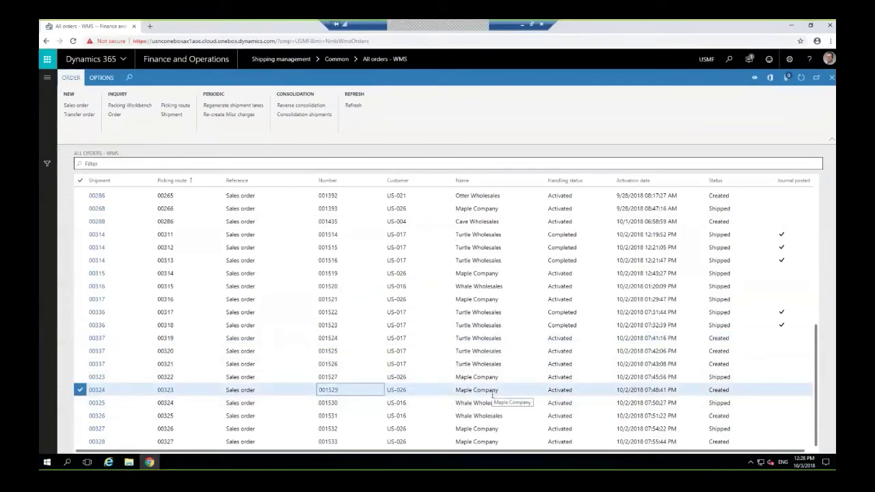
click(94, 390)
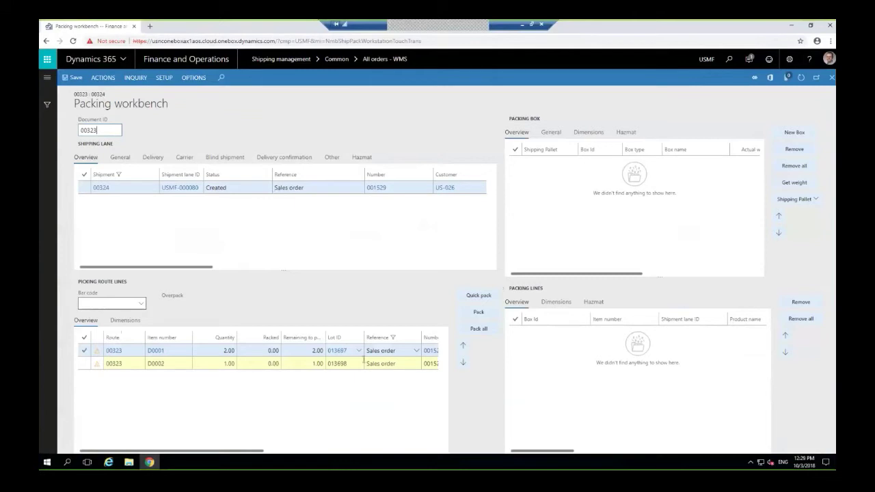
Pack all lines of picking route 00323 into the default box, and remove all boxes from the shipment
mouse_move(259, 452)
mouse_down()
mouse_move(281, 453)
mouse_move(254, 452)
mouse_up()
click(475, 329)
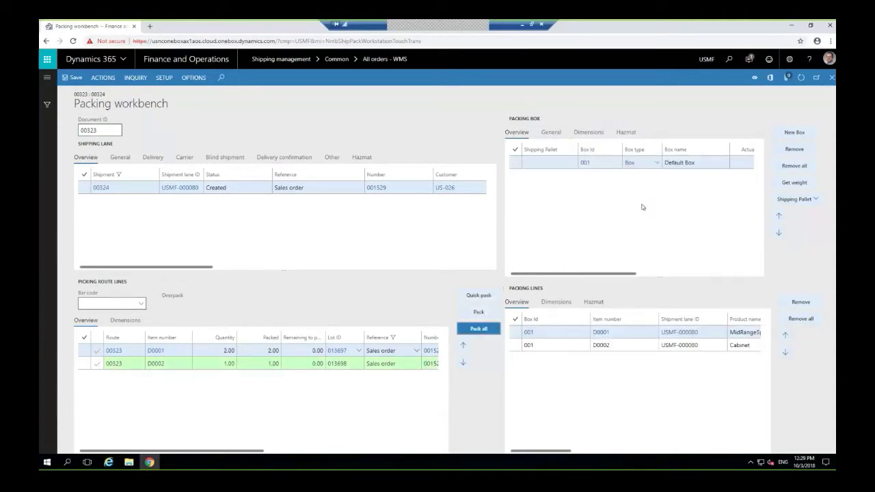
click(705, 346)
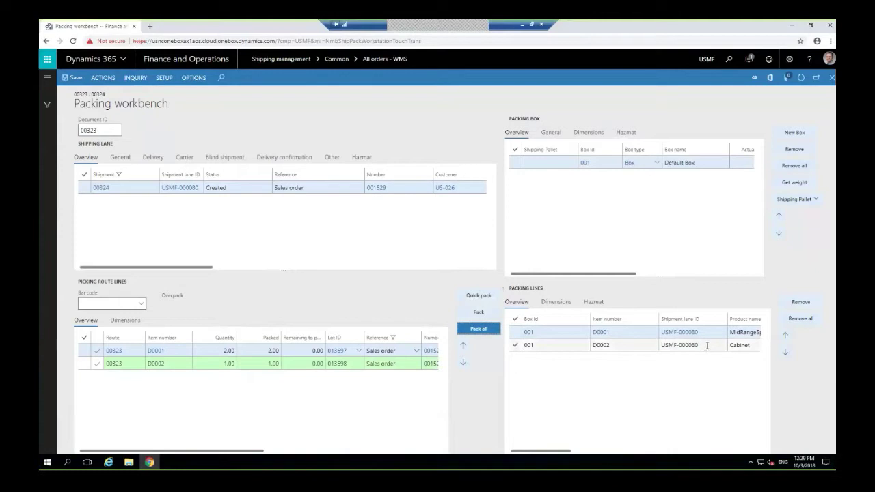
click(795, 166)
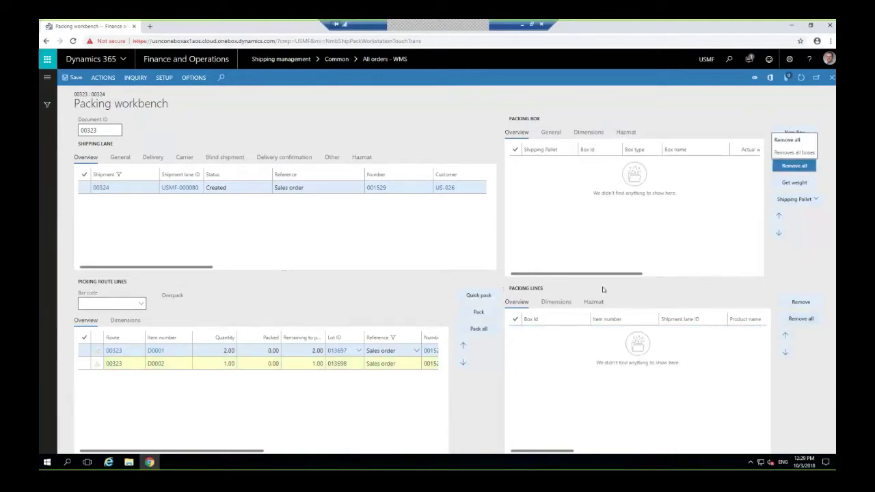
Pack the quantity of 2 of item D0001 into box 001 and return to the packing workbench
click(84, 351)
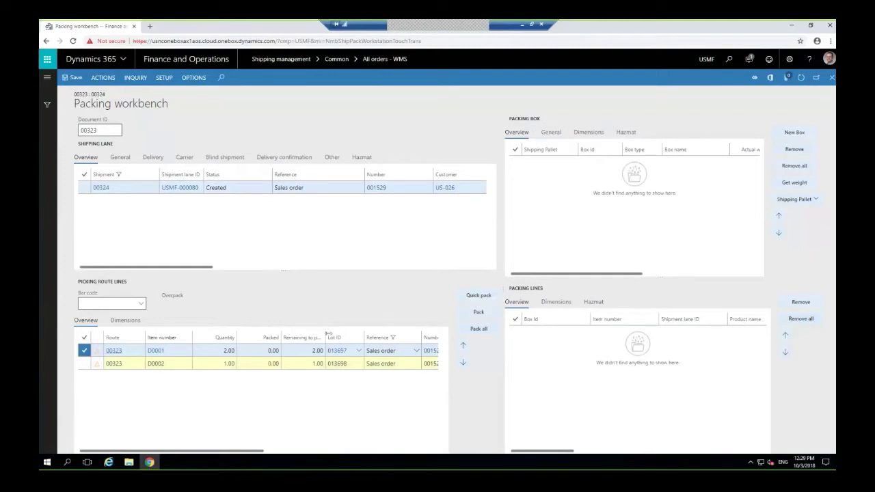
click(479, 313)
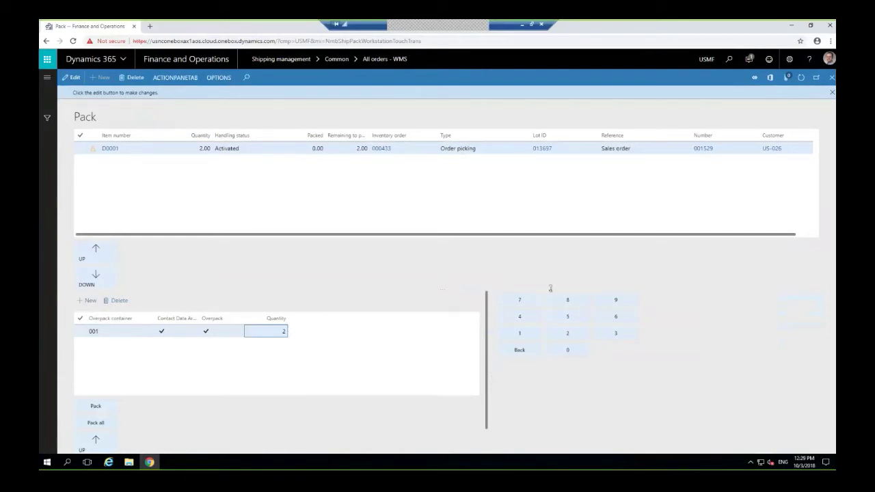
click(103, 409)
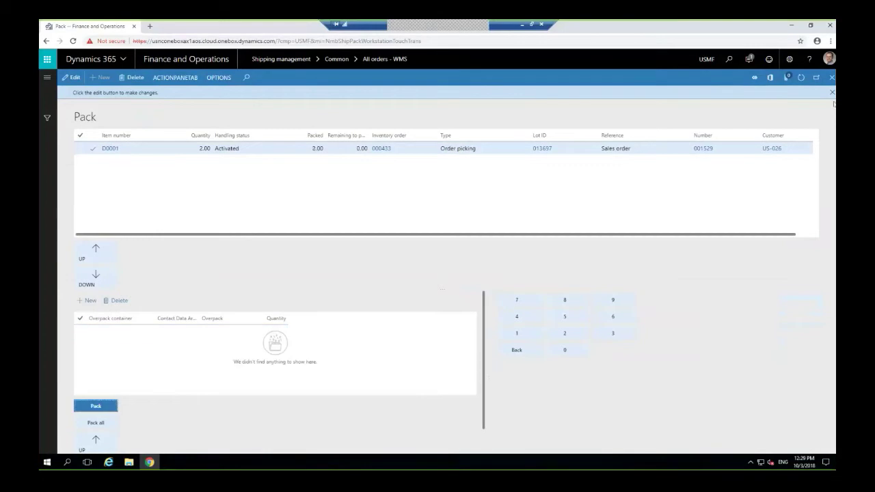
click(831, 78)
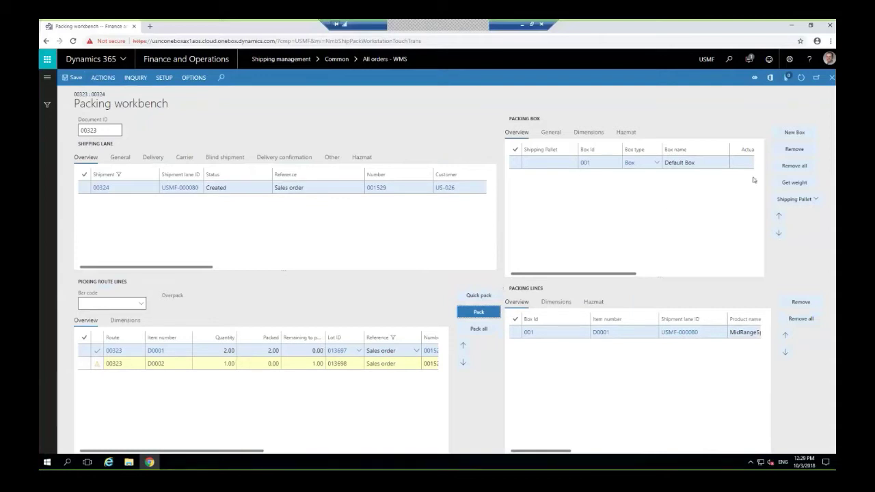
Add one new box, pack all remaining lines of the route into it, and check the contents of both boxes
click(793, 133)
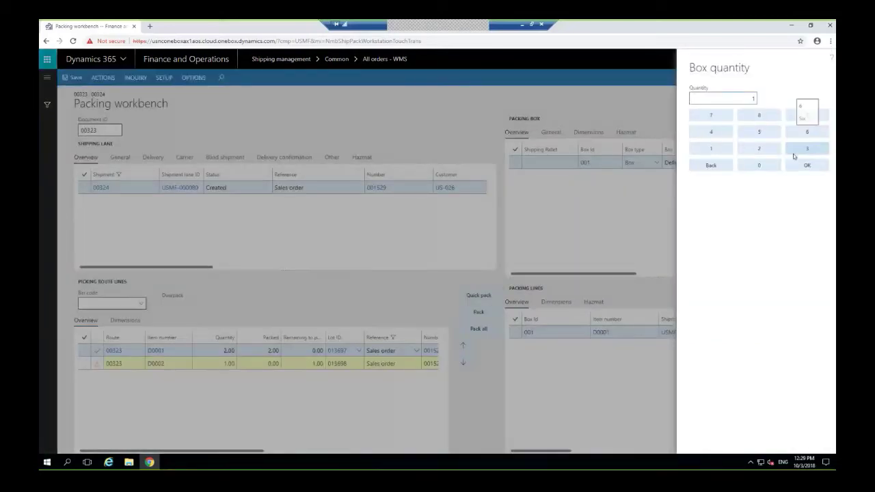
click(805, 167)
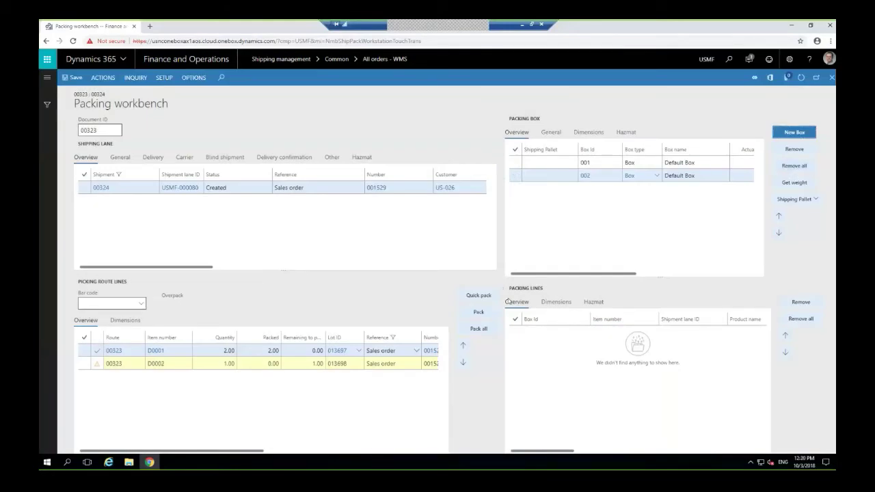
click(479, 329)
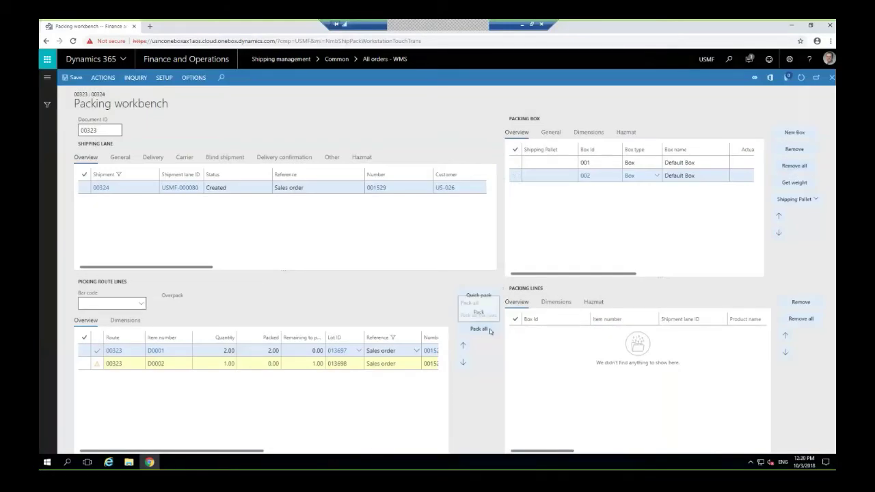
click(549, 162)
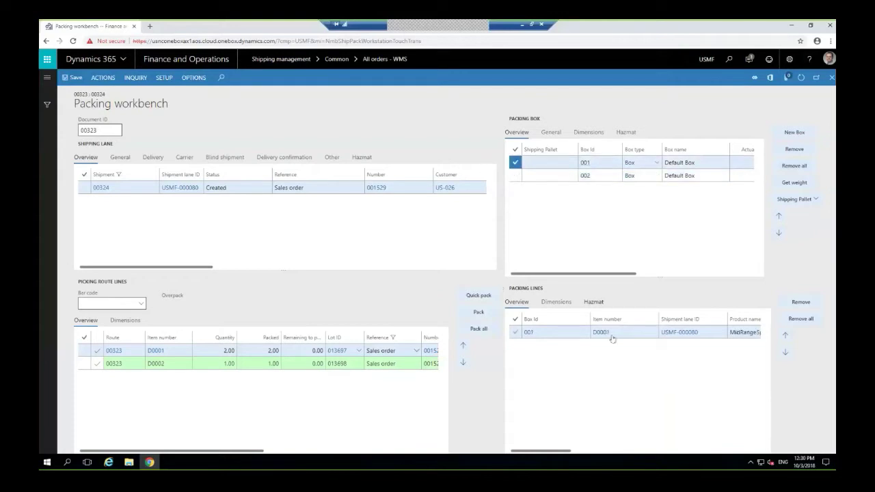
click(537, 178)
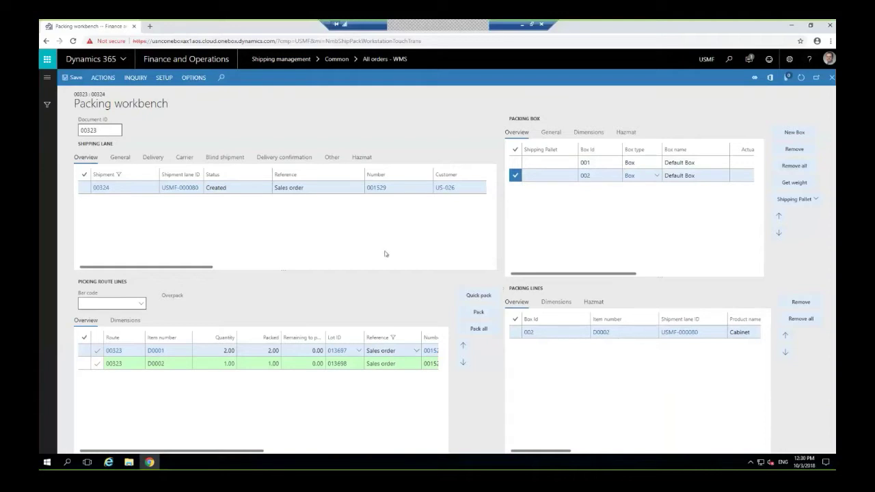
Check the boxes' weights and declared values, and request insurance for the shipment
drag(566, 276, 643, 274)
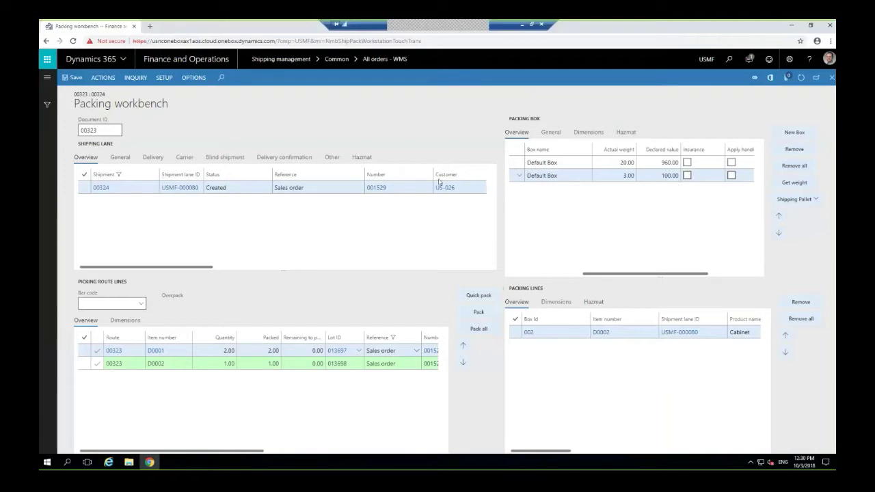
click(102, 79)
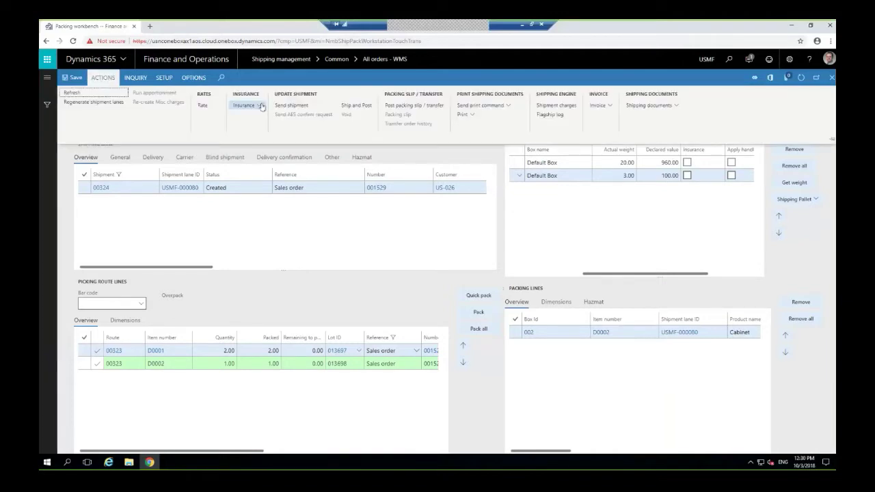
click(259, 106)
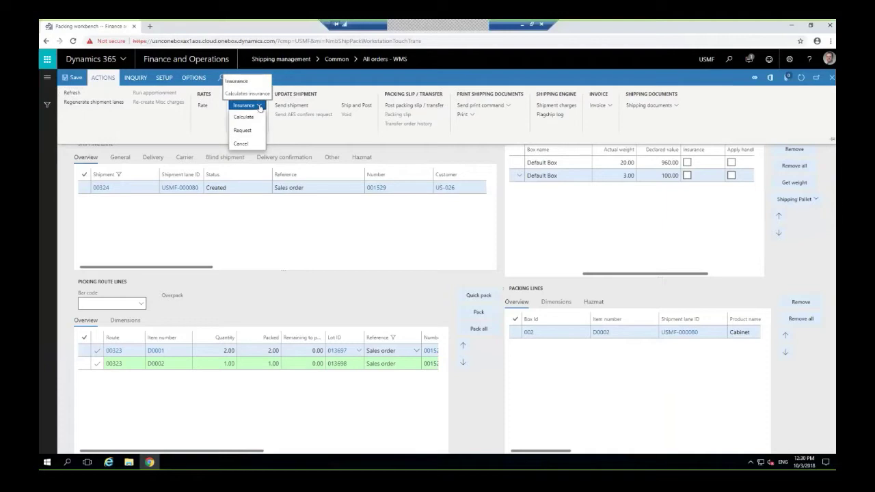
click(244, 130)
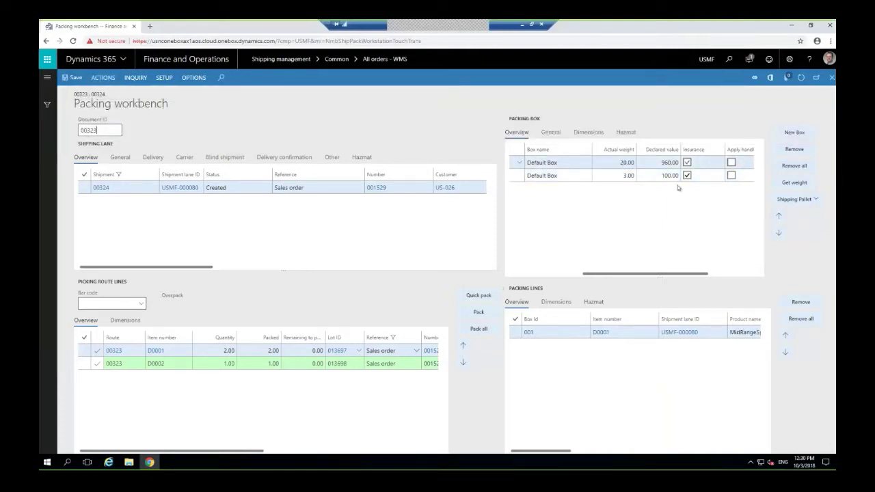
drag(594, 276, 525, 276)
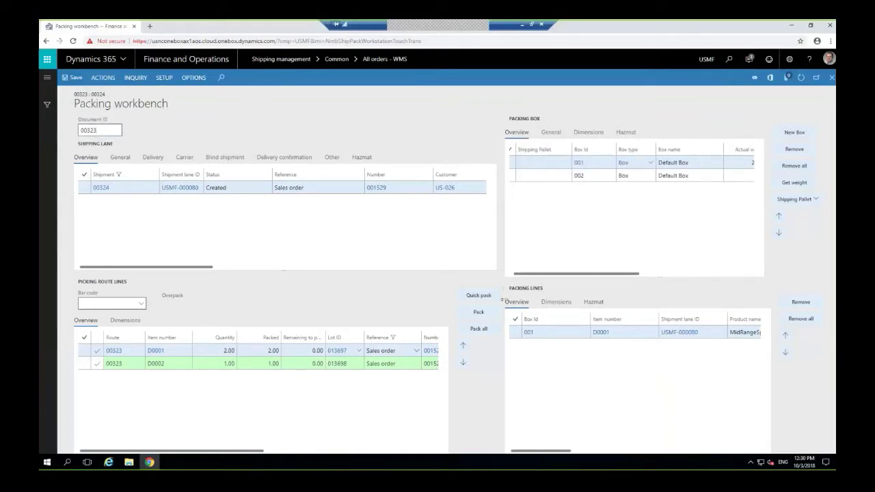
Send the shipment to the carrier and close the generated certificate of origin and commercial invoice reports
click(102, 78)
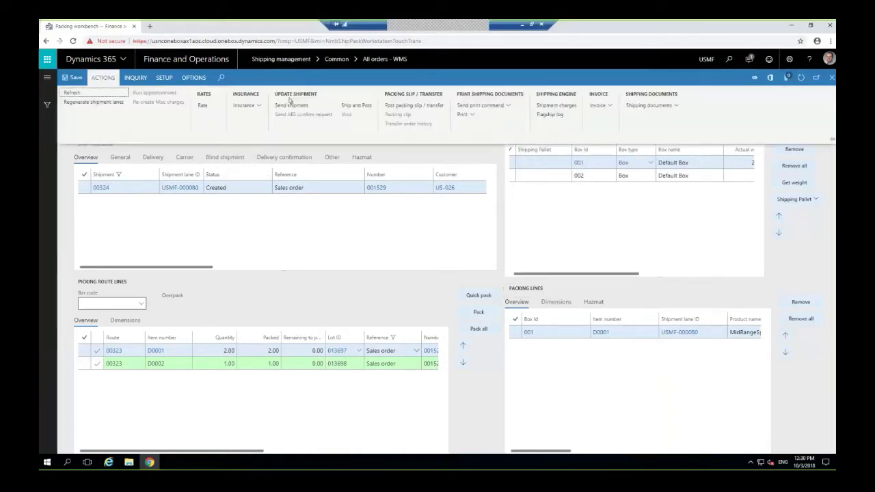
click(297, 107)
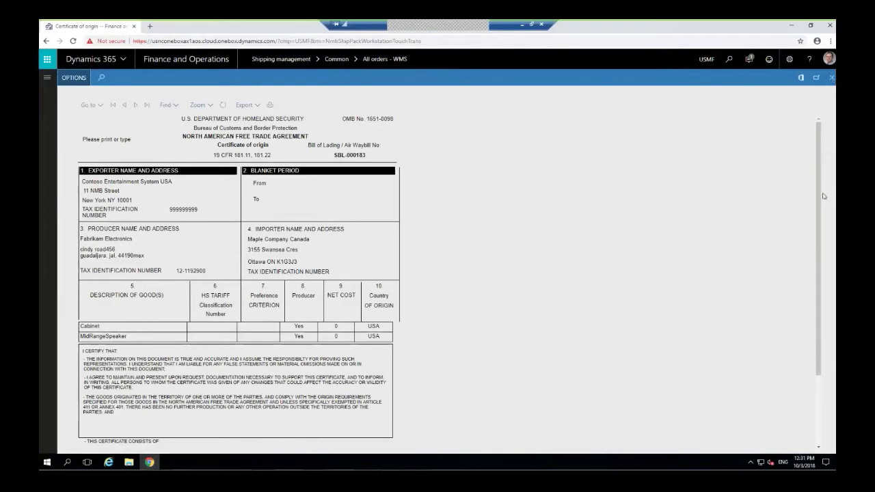
click(832, 79)
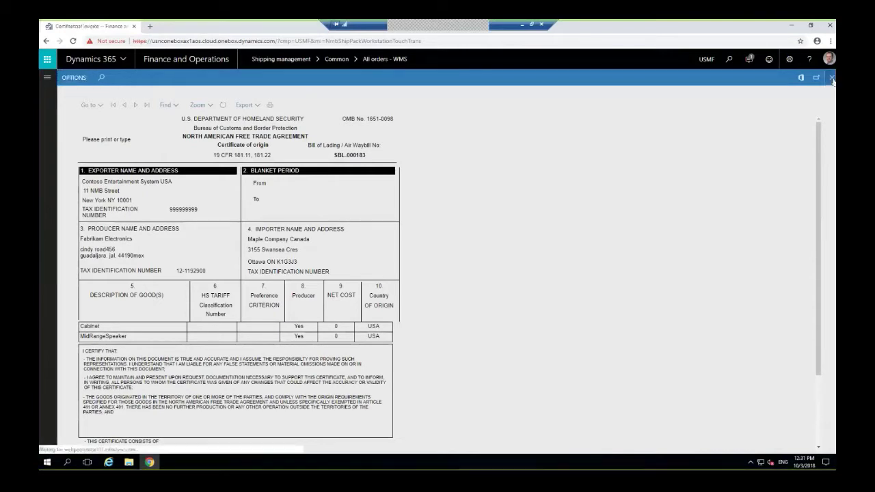
click(832, 80)
click(832, 81)
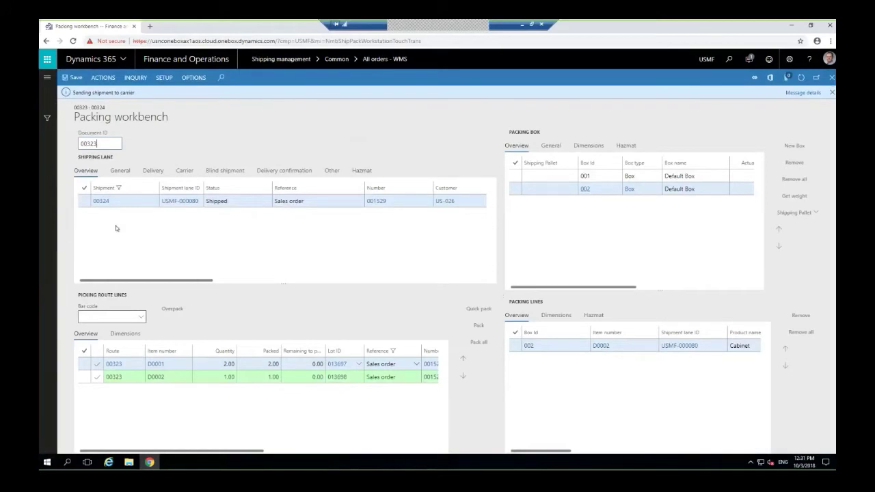
Send the print command for the Canada Customs invoice, view the generated PDF and close it
click(105, 79)
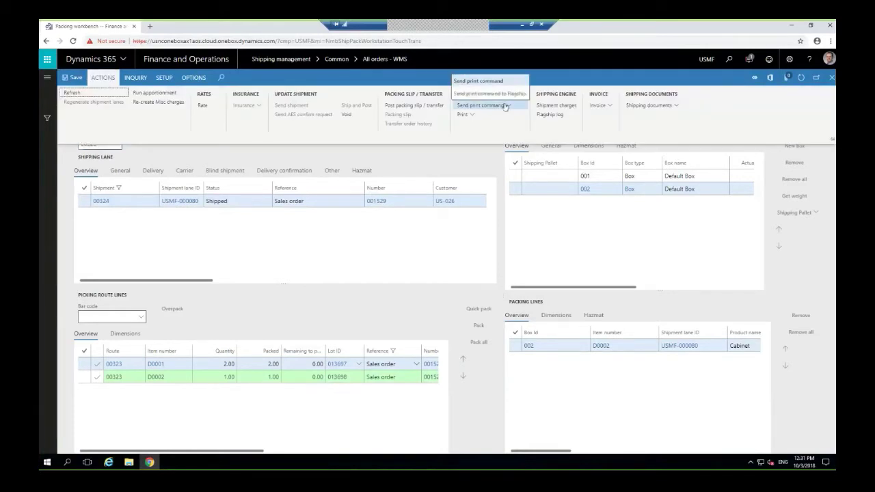
click(505, 106)
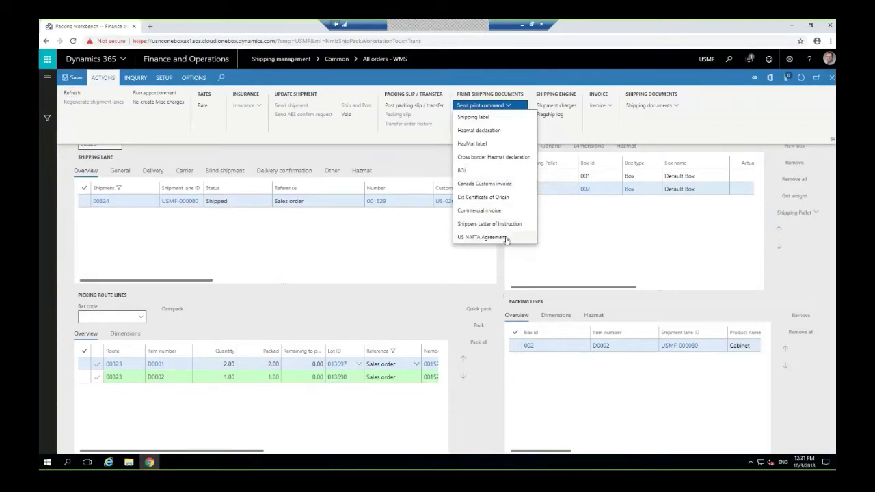
click(497, 184)
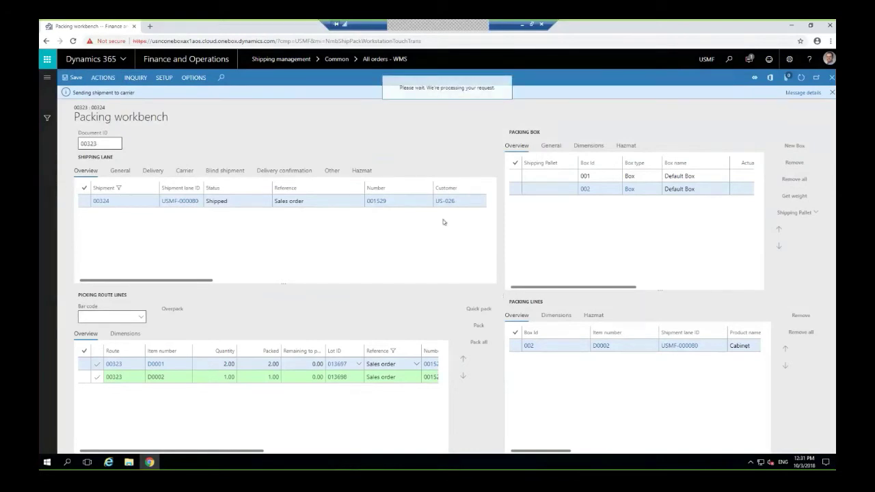
click(88, 445)
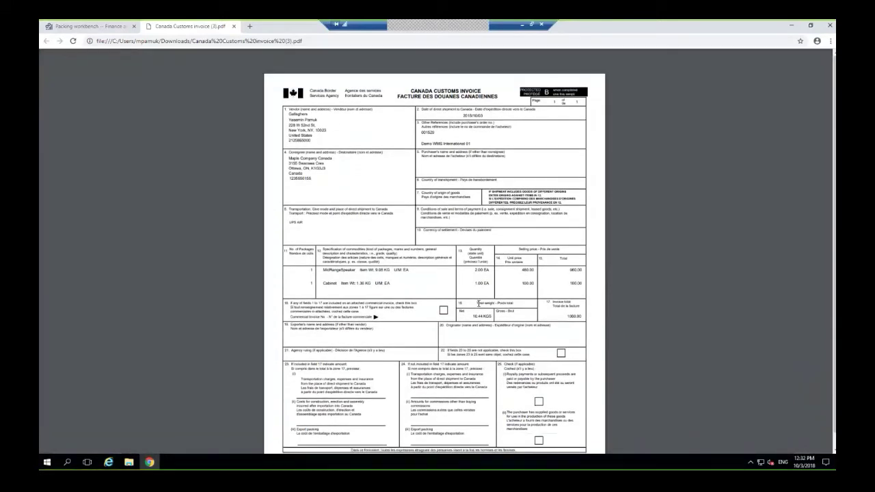
click(235, 26)
Send the print command for the Shippers Letter of Instruction, view the generated PDF and close it
click(104, 77)
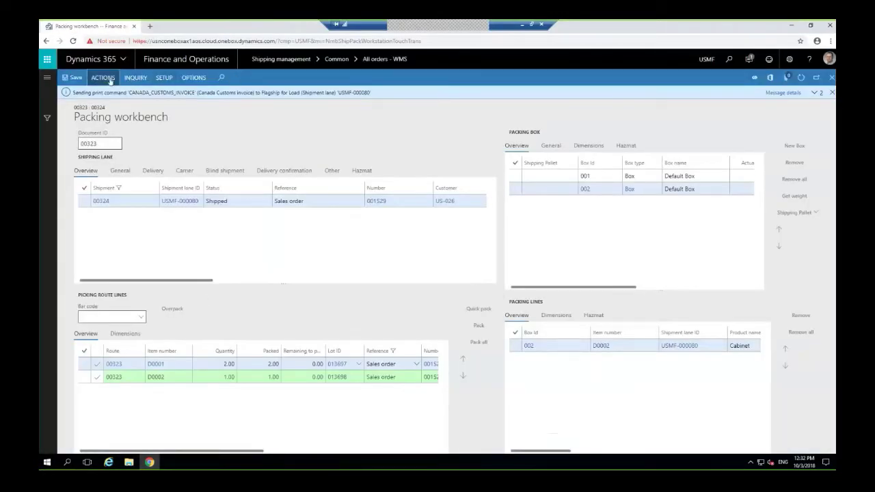
click(482, 105)
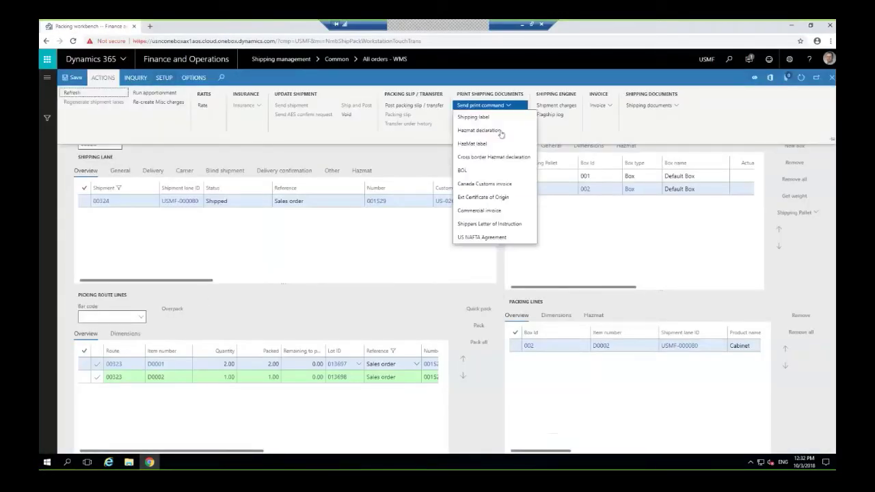
click(496, 225)
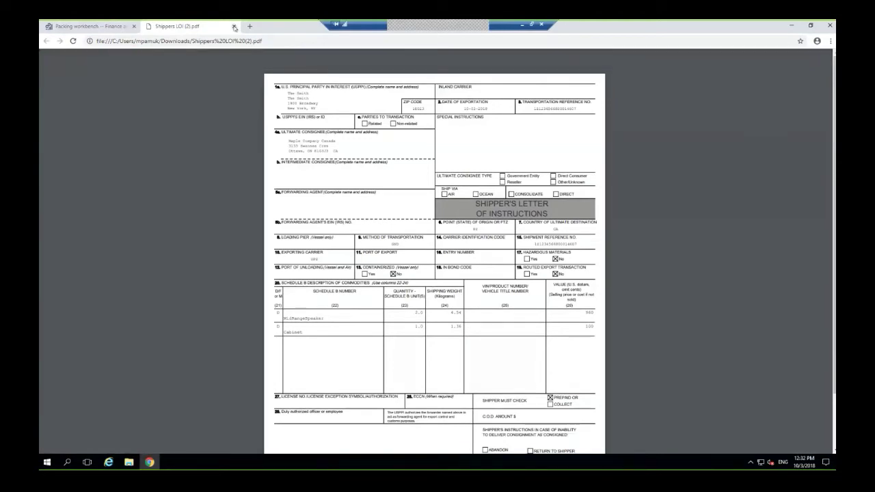
click(235, 27)
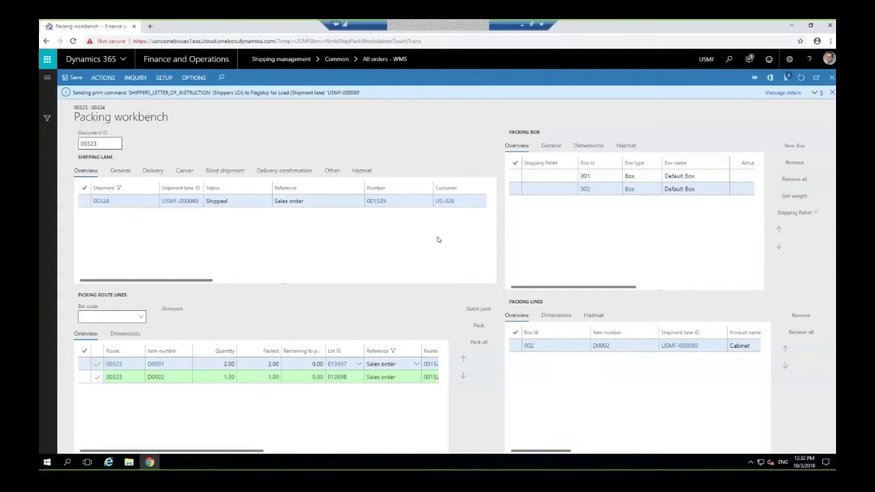
Close the packing workbench, switch to the PowerPoint presentation and show the LTL Domestic slide
click(832, 79)
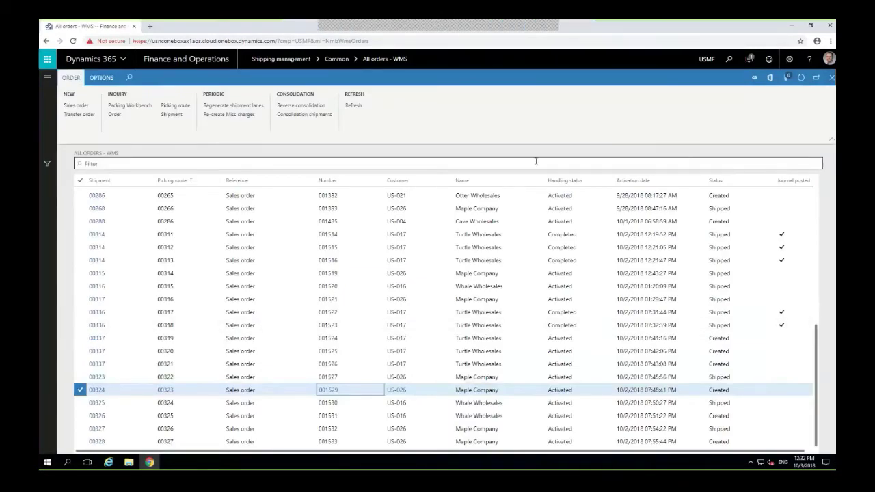
click(534, 27)
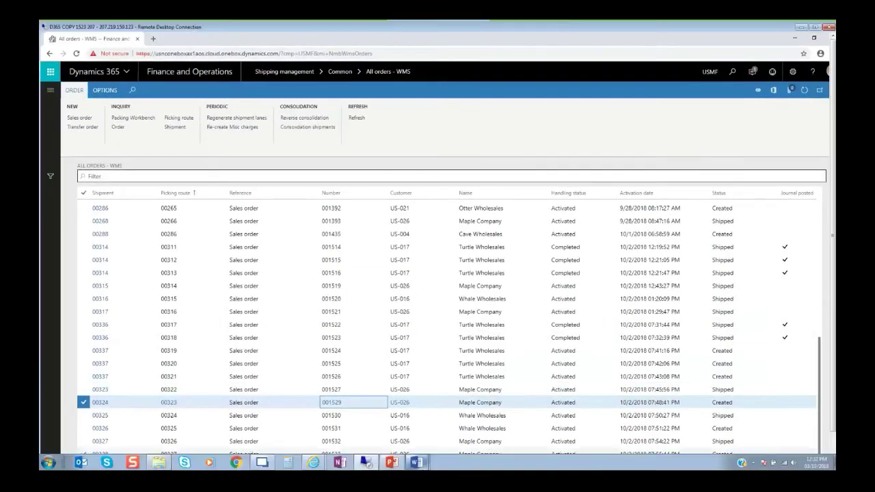
click(398, 467)
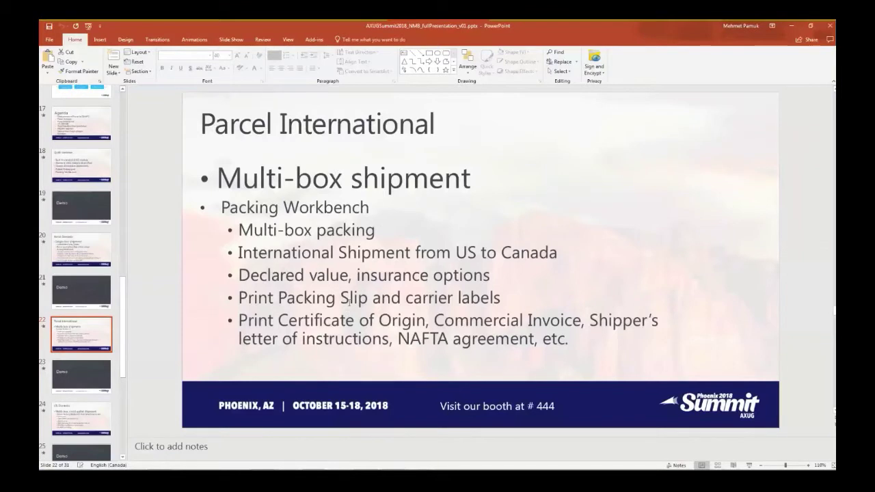
scroll(346, 303, down, 1)
scroll(321, 335, down, 1)
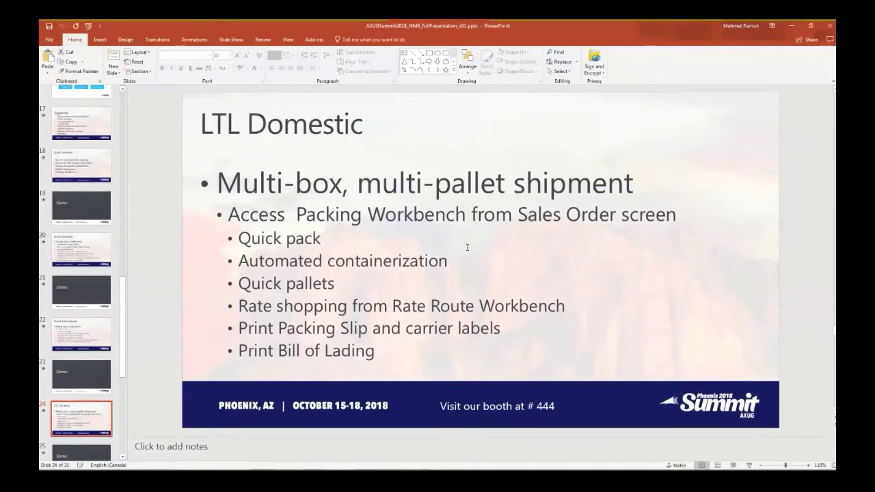
Switch to the Dynamics 365 remote session and display the list of all sales orders
mouse_move(368, 466)
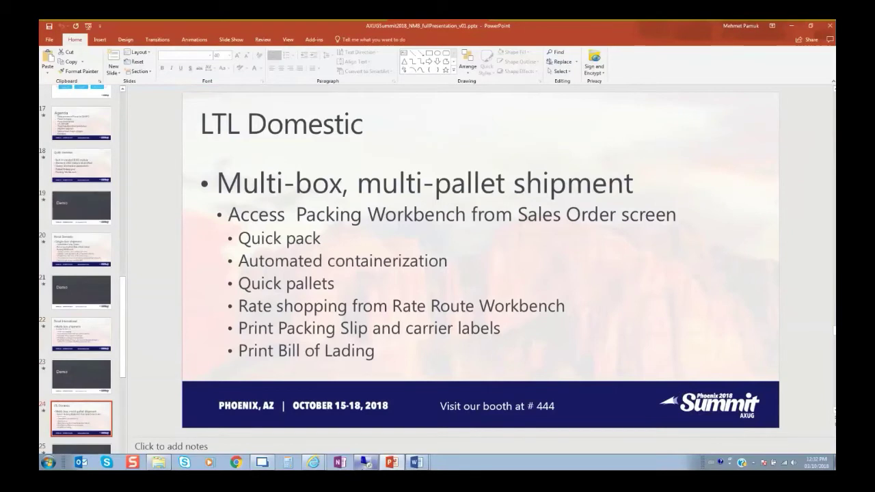
click(366, 465)
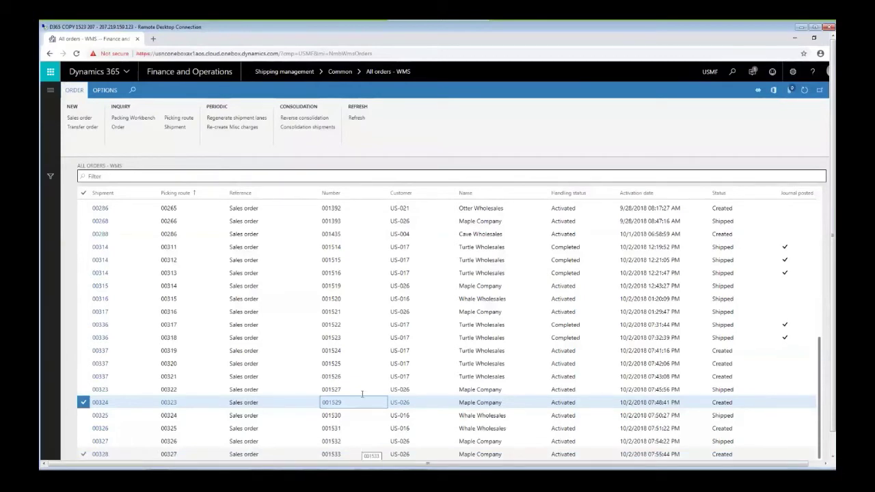
click(50, 91)
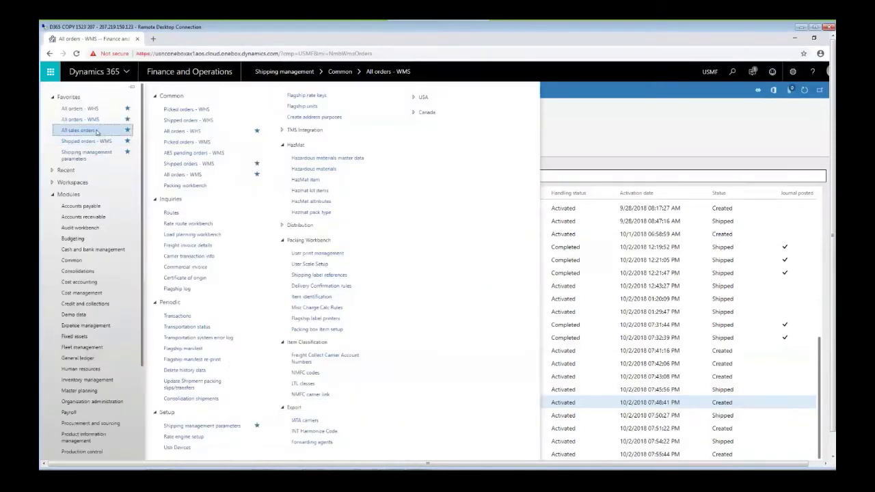
click(347, 194)
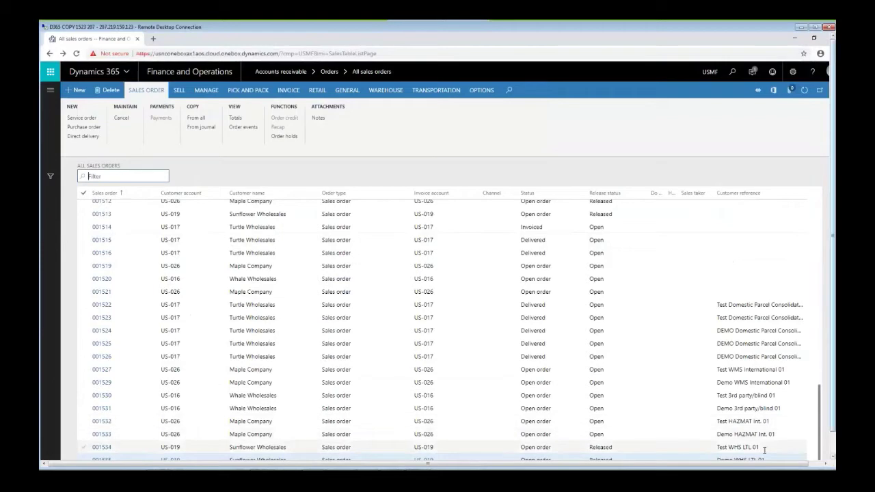
Find the Sunflower Wholesales sales order with customer reference Demo WHS LTL 01 and open its details
click(789, 436)
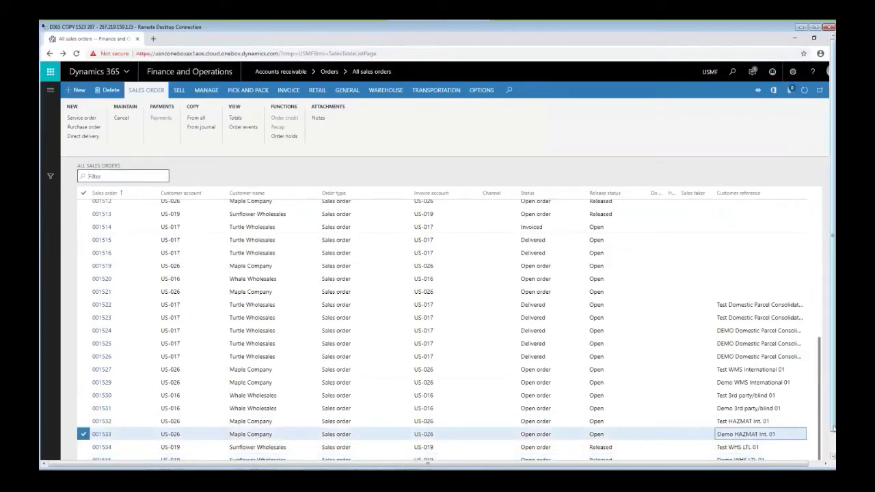
drag(834, 430, 833, 446)
click(745, 433)
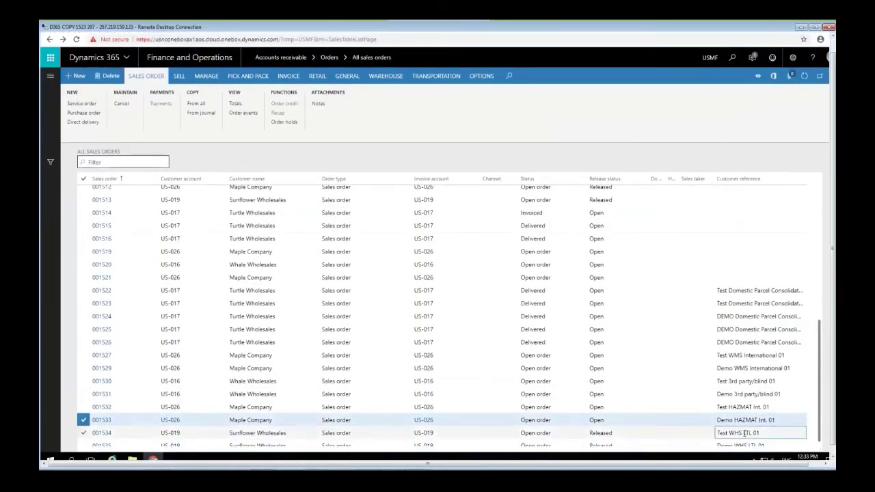
click(123, 441)
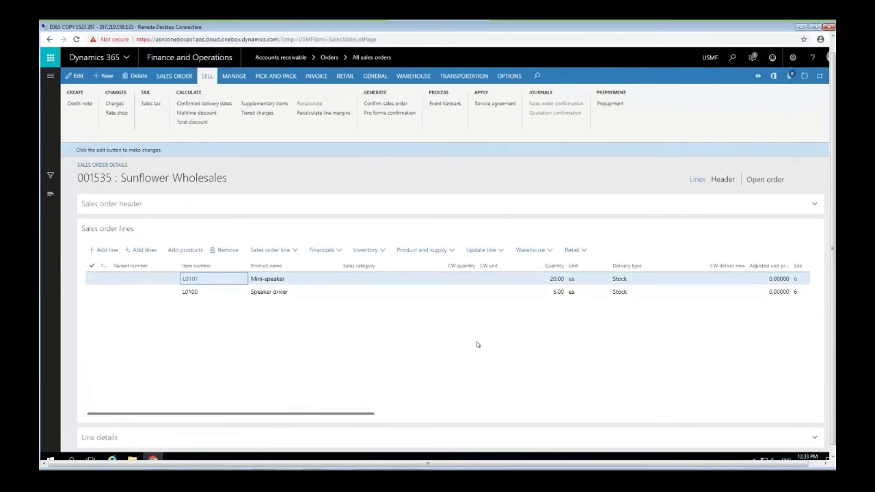
Review the warehouse work for the Sunflower Wholesales order, maximize the remote session and return to the order details
click(427, 78)
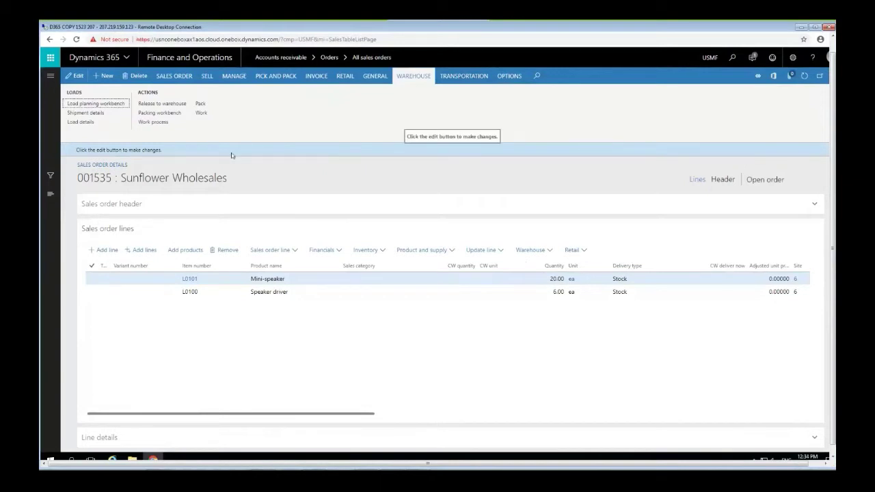
click(206, 115)
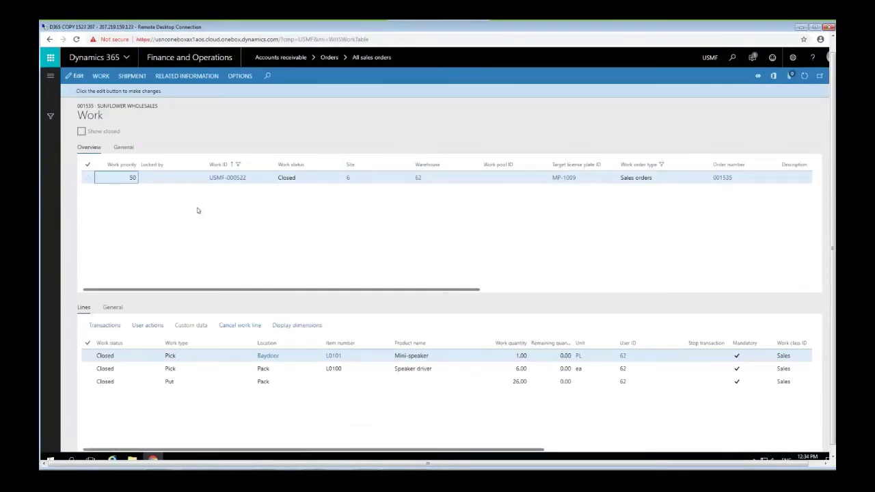
click(815, 27)
click(832, 78)
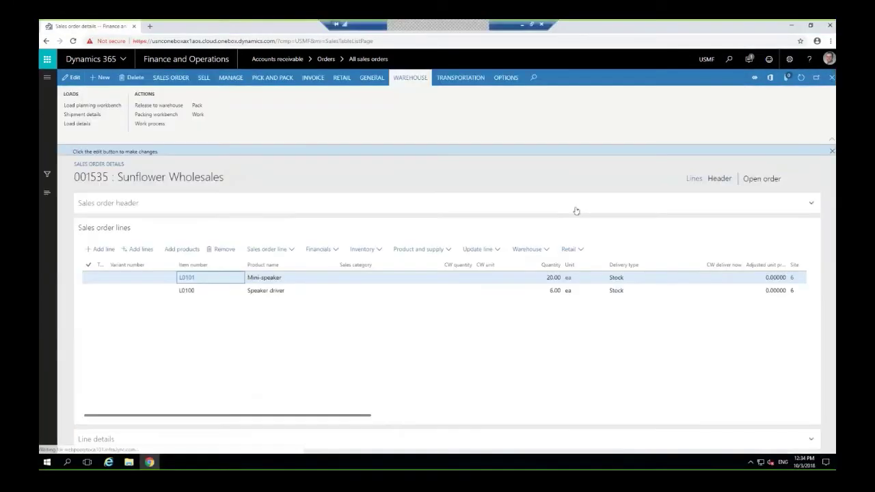
Open the order's packing workbench and quick pack items L0100 and L0101 into boxes
click(156, 115)
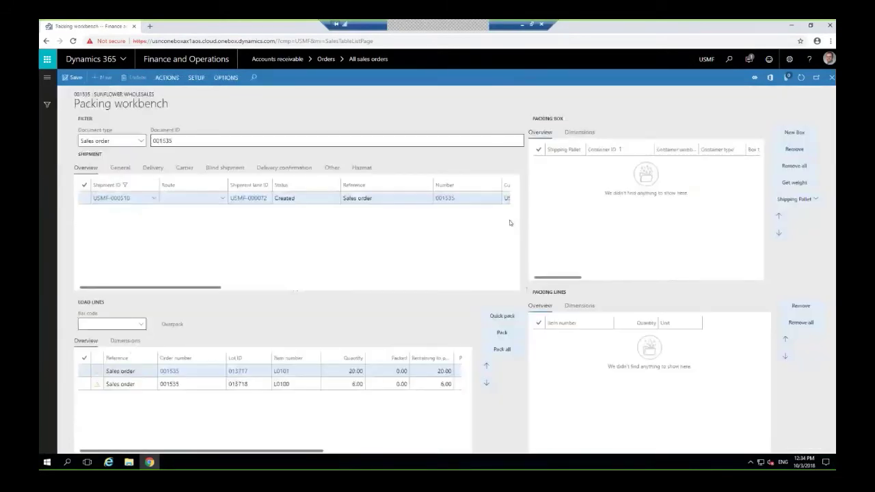
click(499, 318)
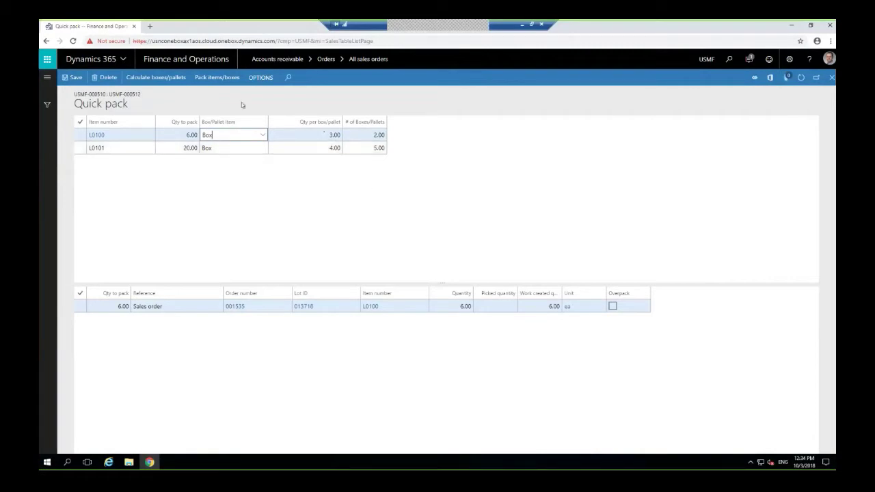
click(226, 80)
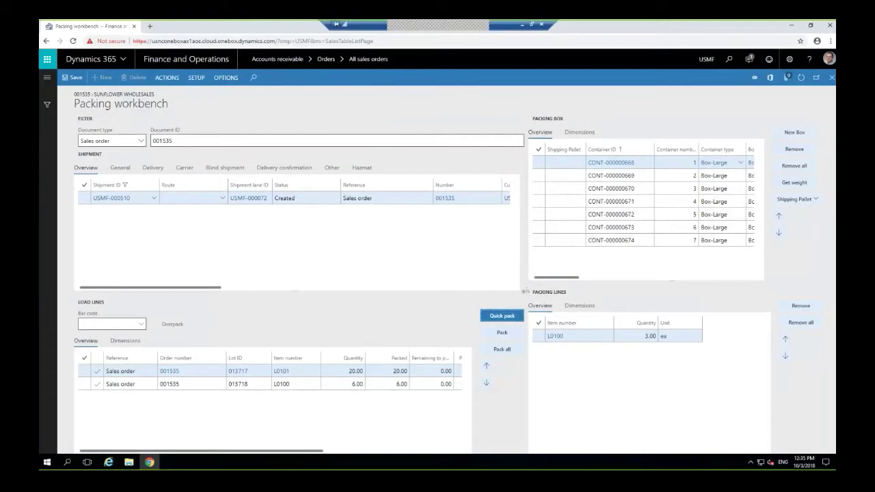
Widen the packing box area and quick pack the boxes onto shipping pallets with three boxes per pallet
drag(525, 291, 475, 292)
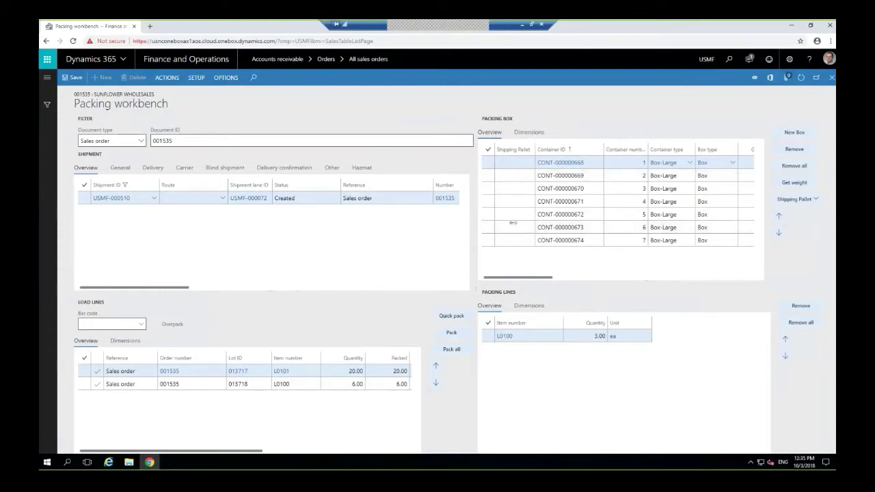
click(809, 204)
click(793, 253)
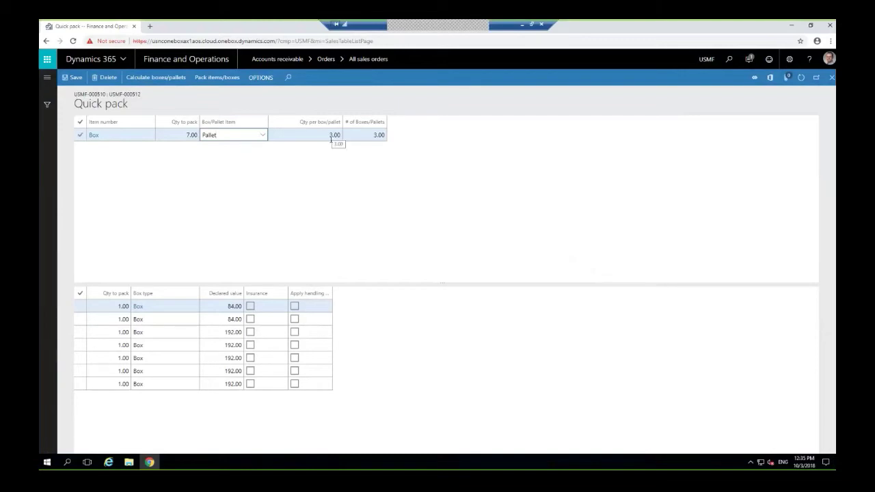
click(222, 78)
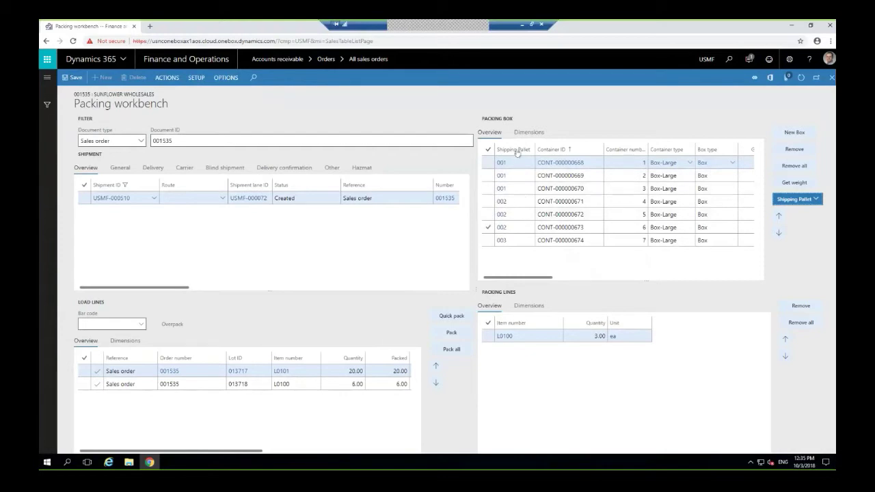
Review the boxes, dimensions and LTL class of shipping pallets 001, 002 and 003, and return to the packing workbench
click(799, 199)
click(788, 253)
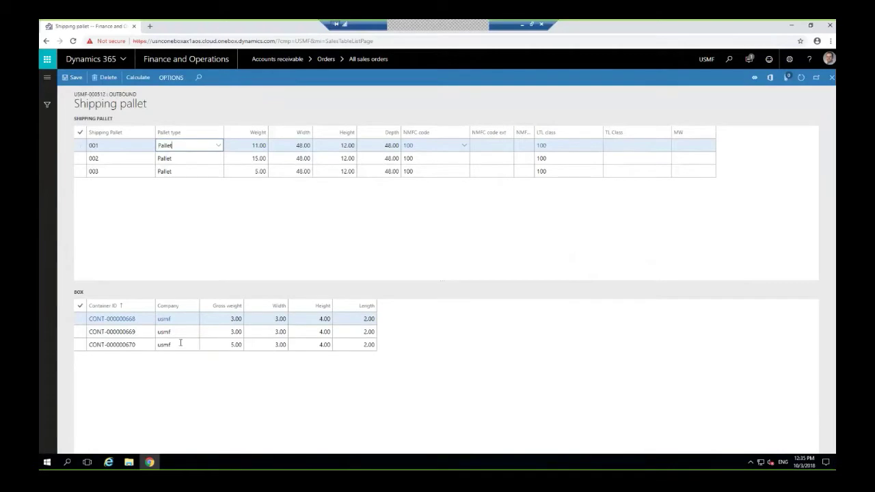
click(189, 160)
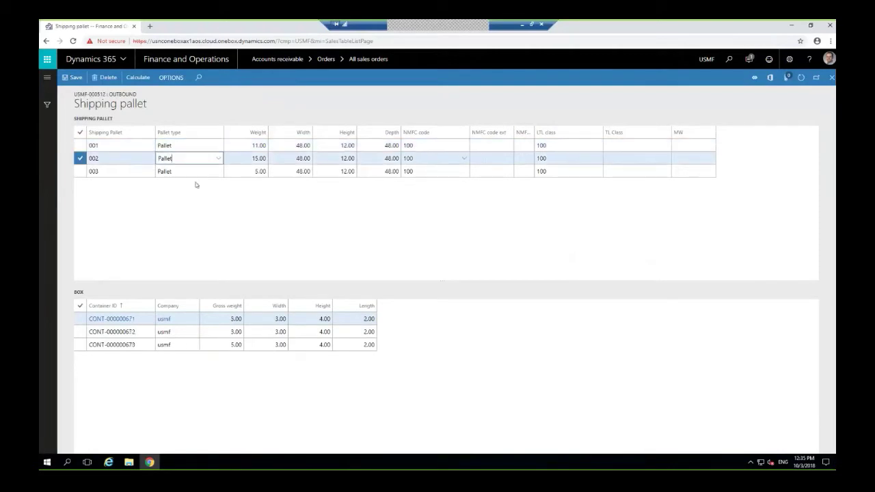
click(193, 171)
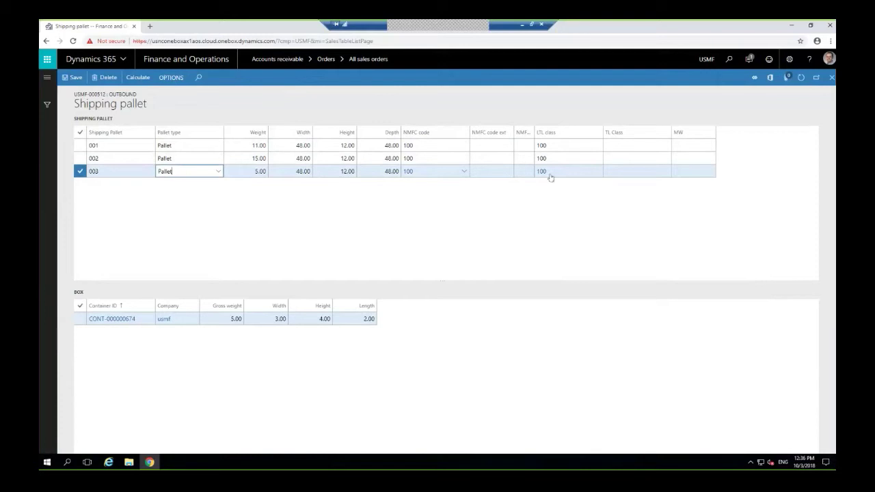
click(832, 80)
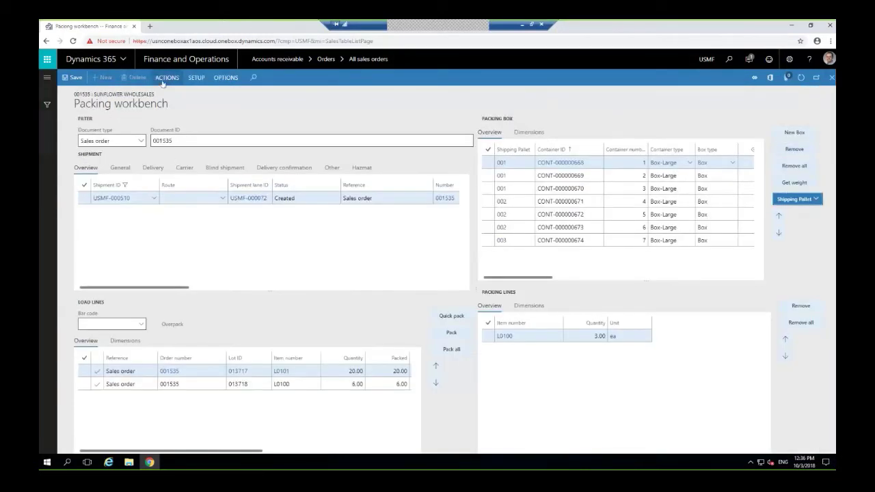
Rate the load in the Rate route workbench, assign the YEL GEN route result and return to the packing workbench
click(163, 79)
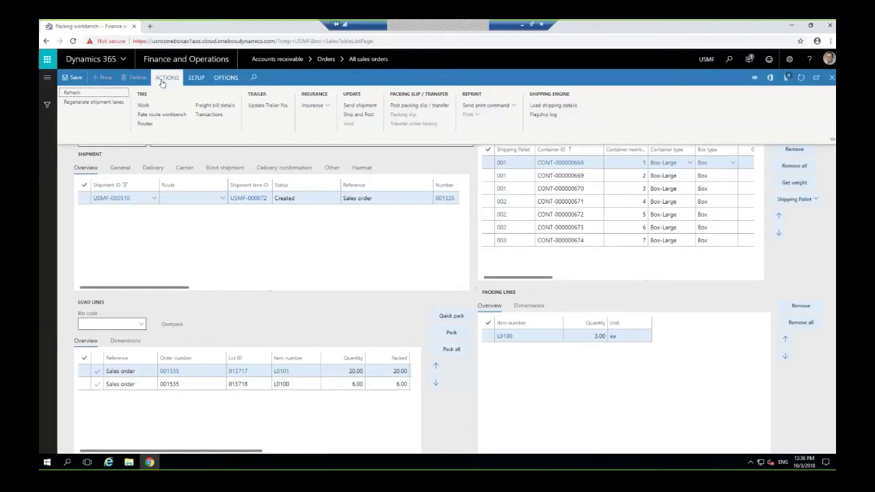
click(161, 114)
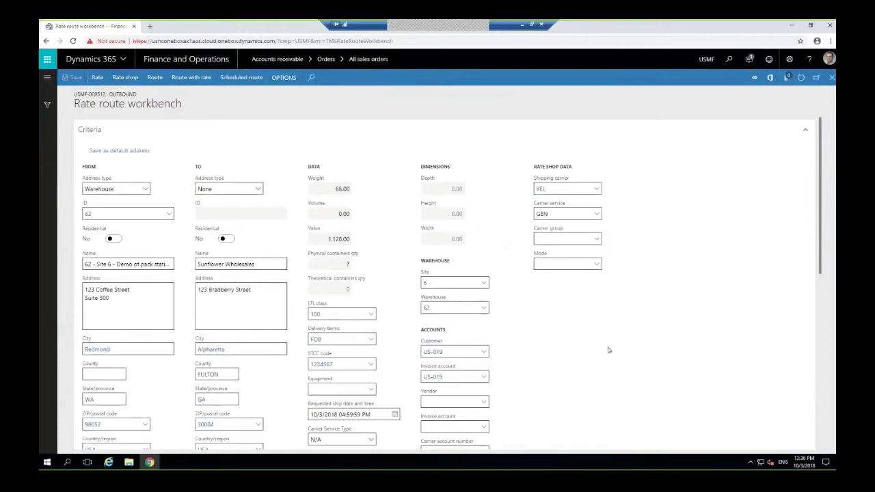
scroll(609, 350, down, 5)
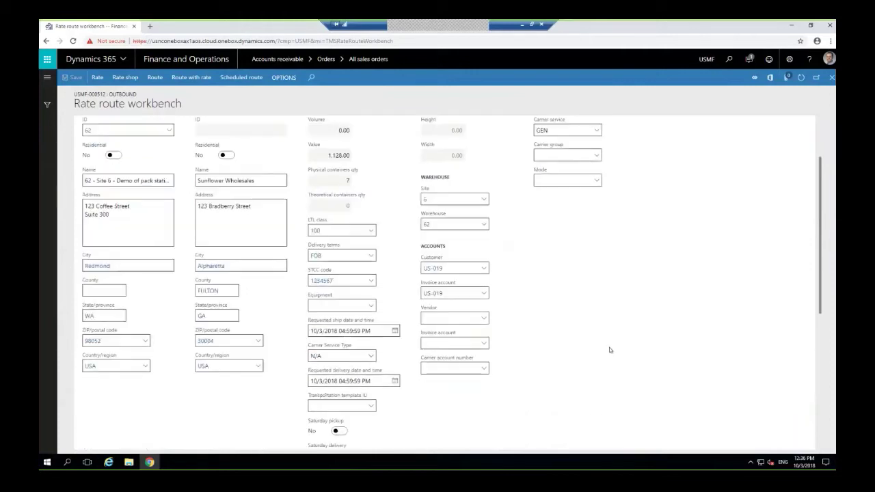
scroll(609, 352, down, 1)
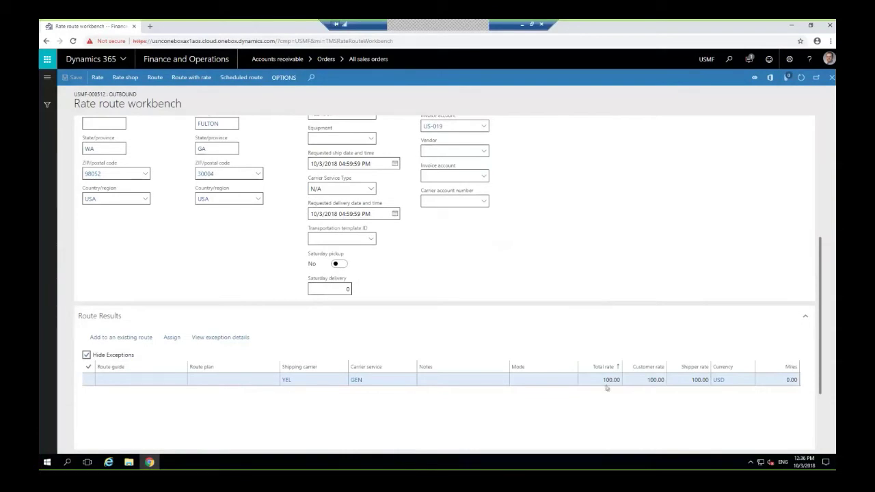
click(86, 381)
click(87, 381)
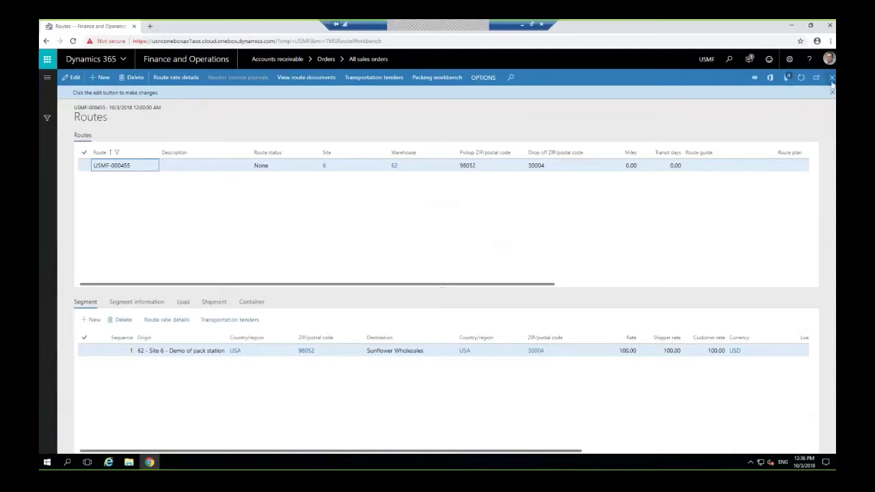
click(831, 78)
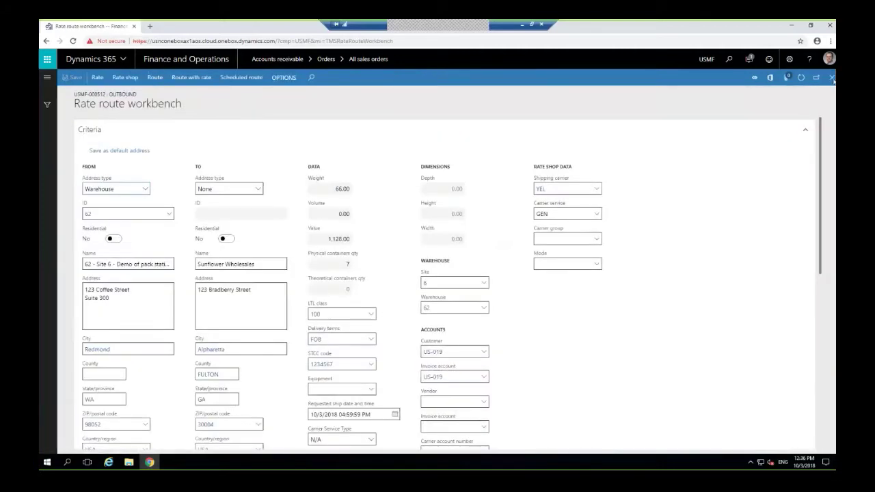
click(832, 78)
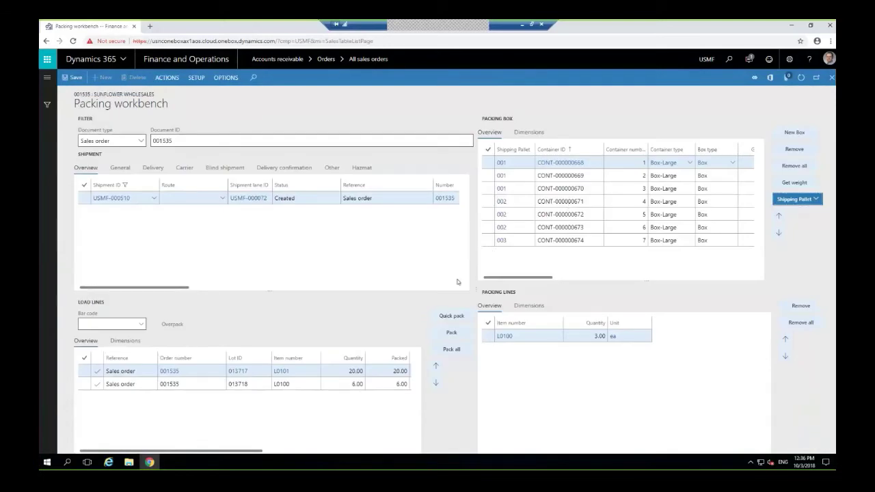
Send the shipment to the carrier and close the generated shipping label and bill of lading reports
click(175, 79)
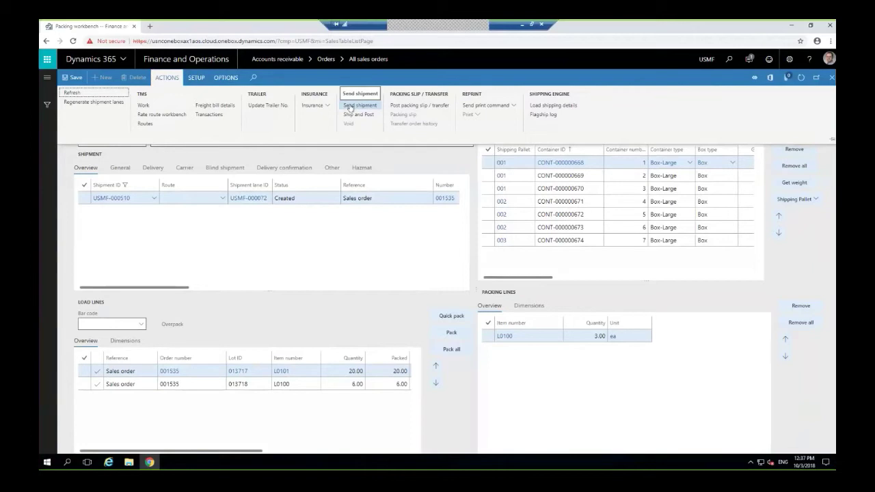
click(350, 106)
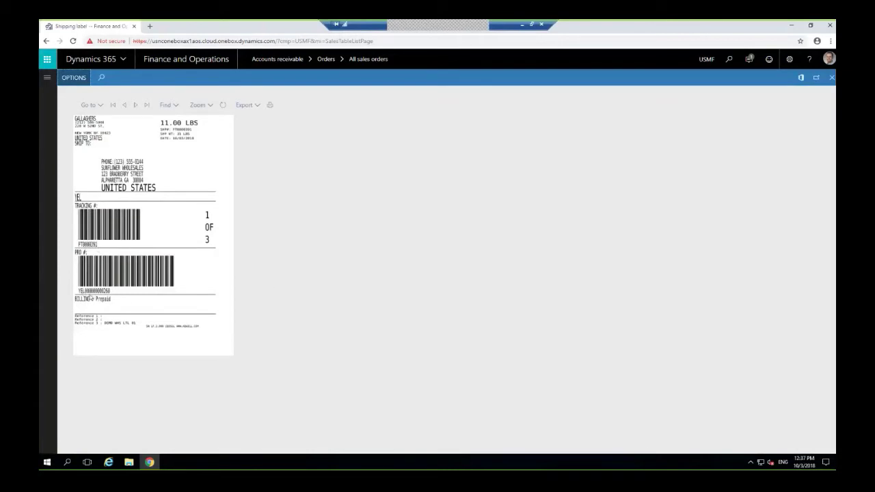
click(832, 78)
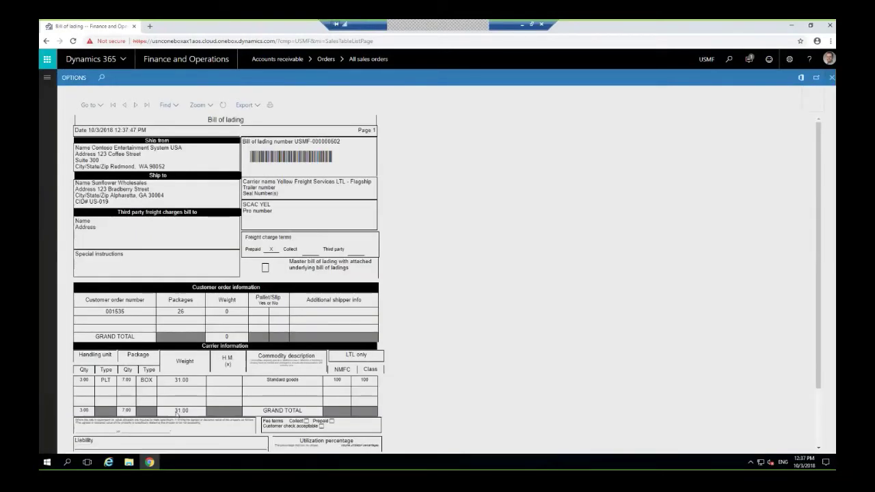
click(833, 77)
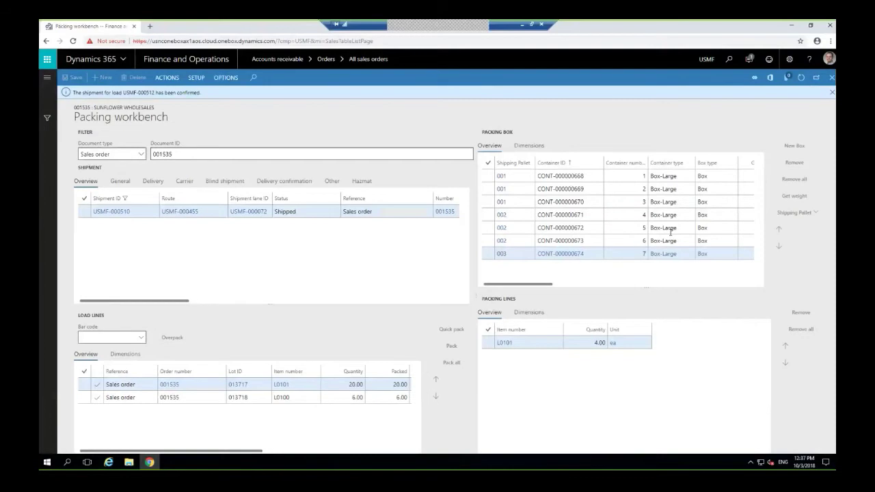
Check the shipment's general identification and transportation details, and return to its overview
click(154, 182)
click(120, 183)
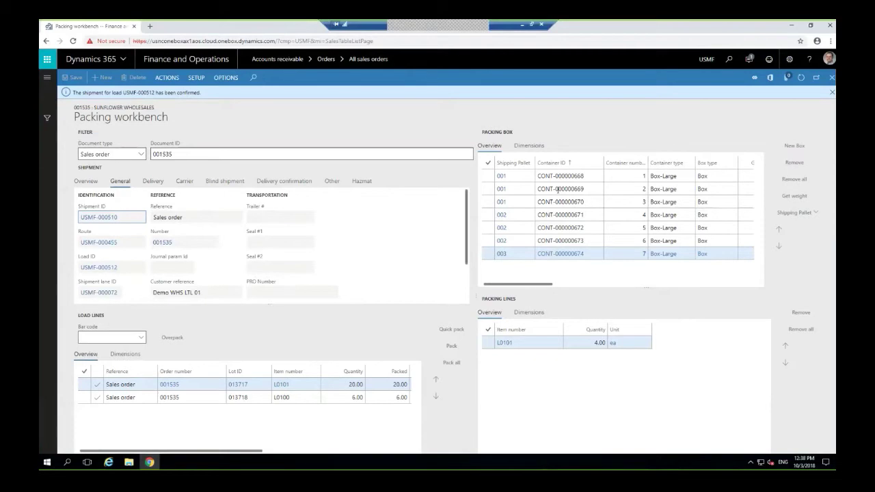
click(85, 181)
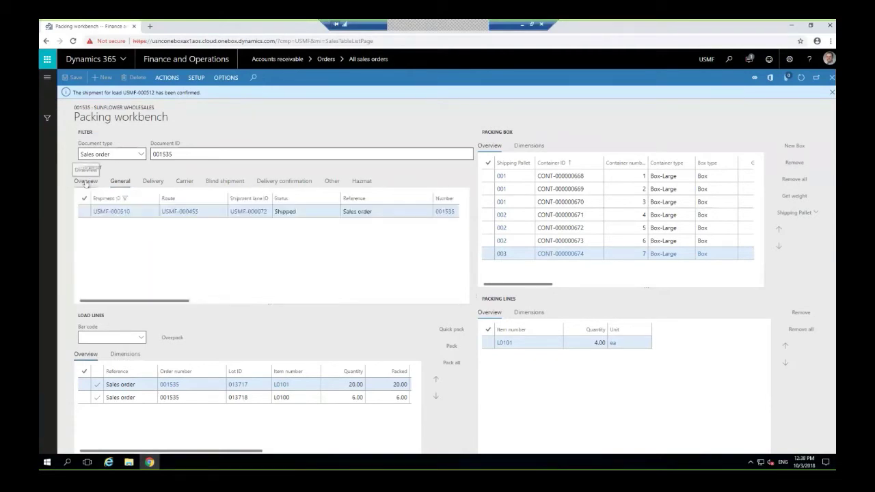
Review the load's shipping info and packages in the load shipping details, and return to the Sunflower Wholesales sales order
click(164, 78)
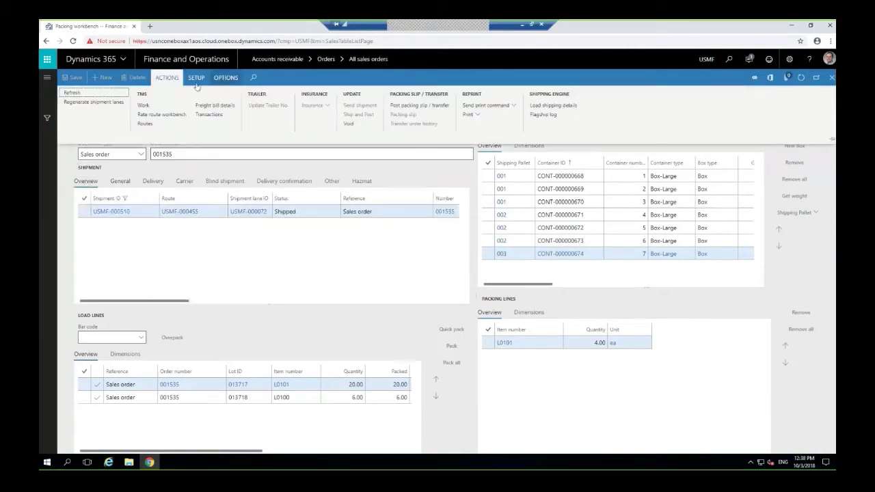
click(554, 105)
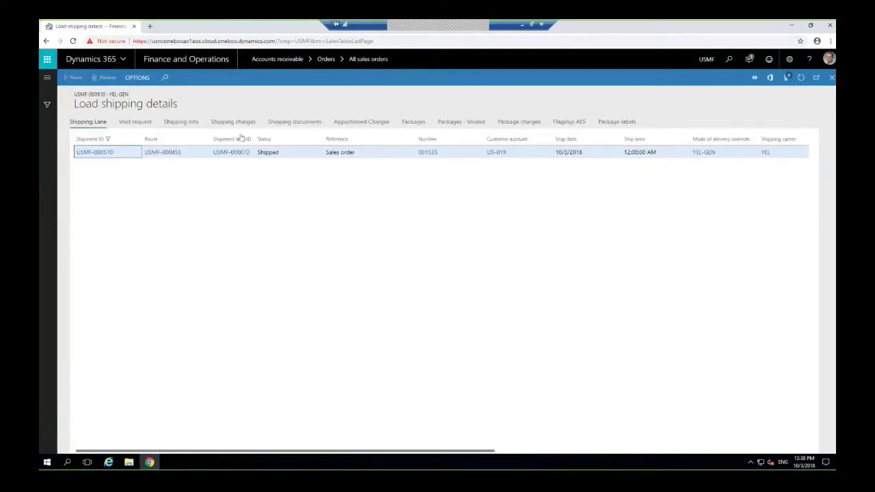
click(179, 122)
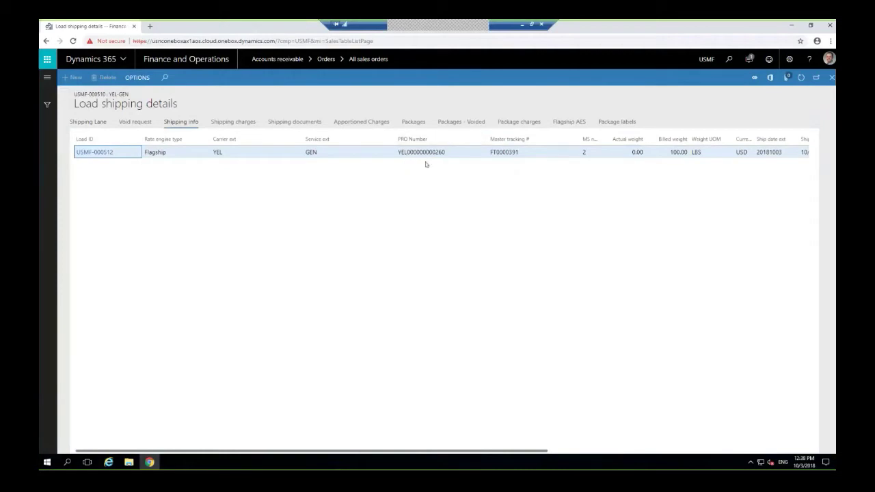
click(414, 122)
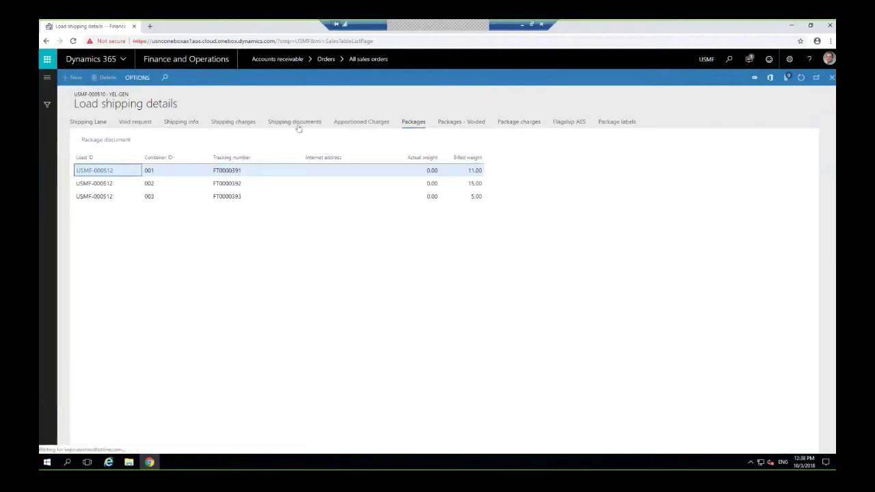
click(832, 77)
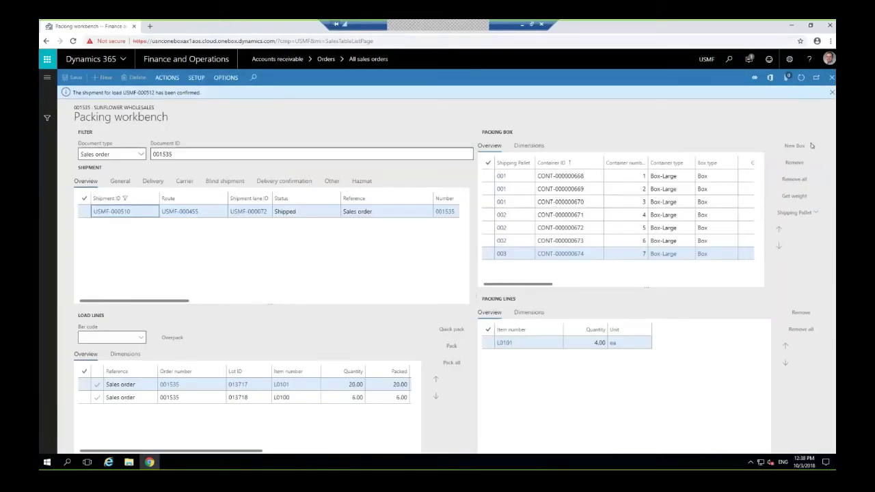
click(832, 77)
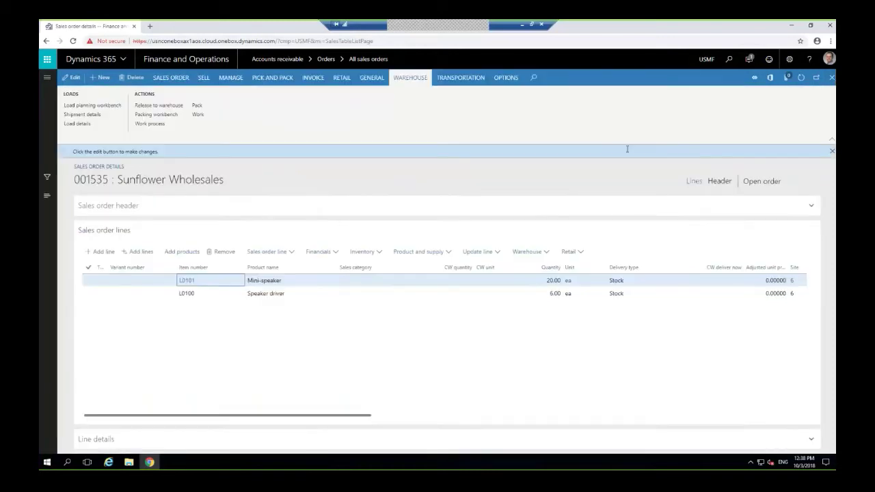
Switch to PowerPoint, show the "Mark up/down freight charges" slide, and return to the full-screen Dynamics 365 remote session
click(531, 24)
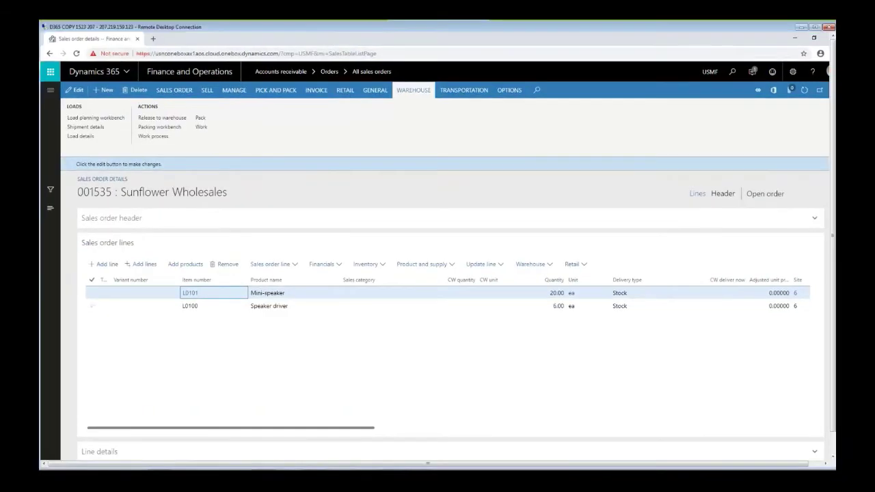
click(401, 465)
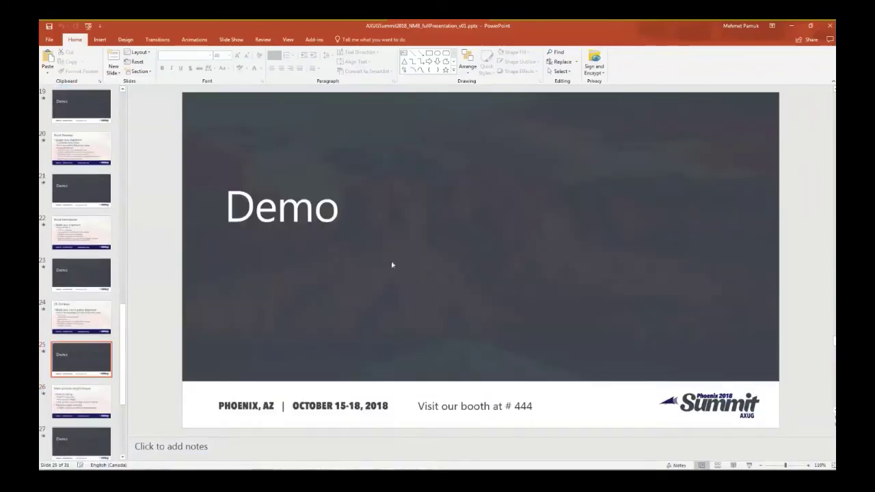
key(Down)
key(Down)
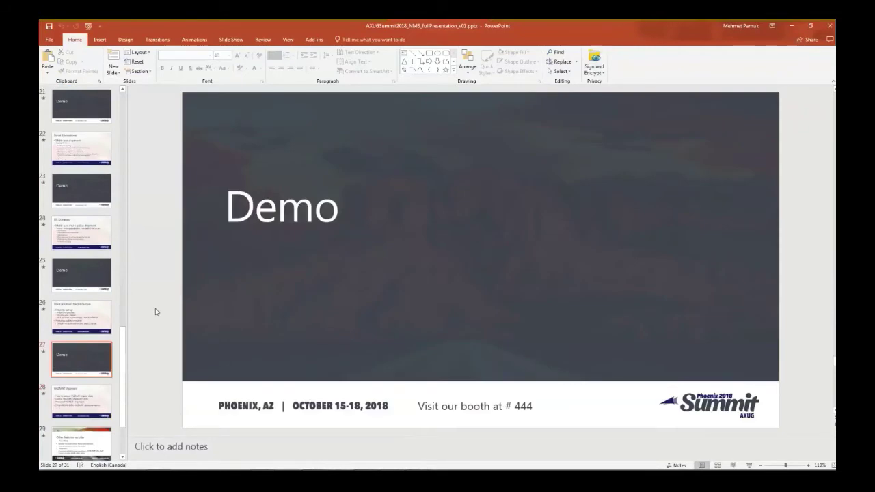
click(87, 315)
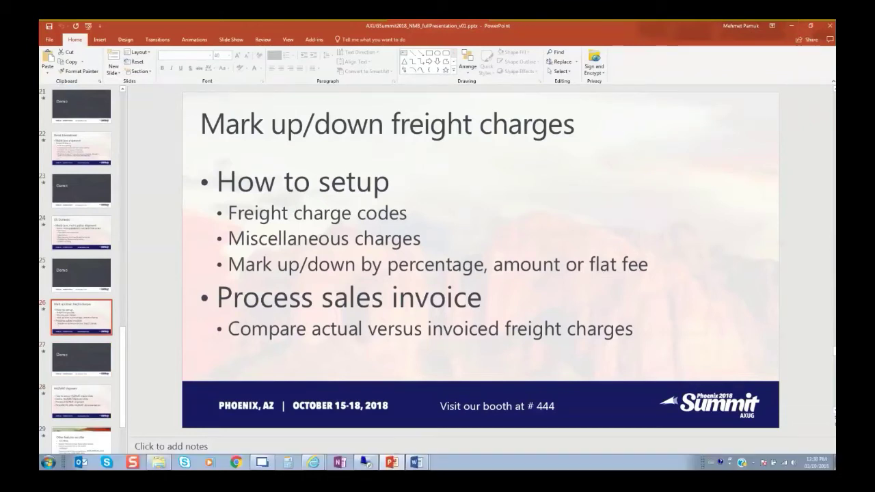
click(368, 464)
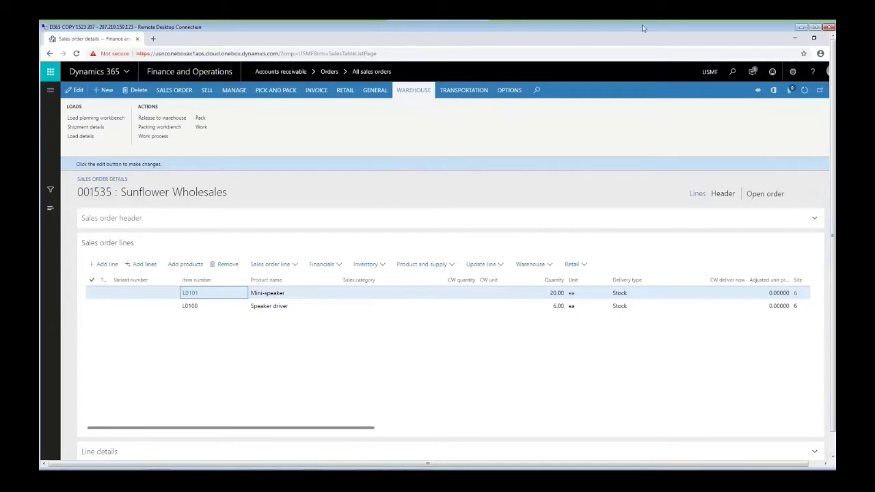
click(818, 28)
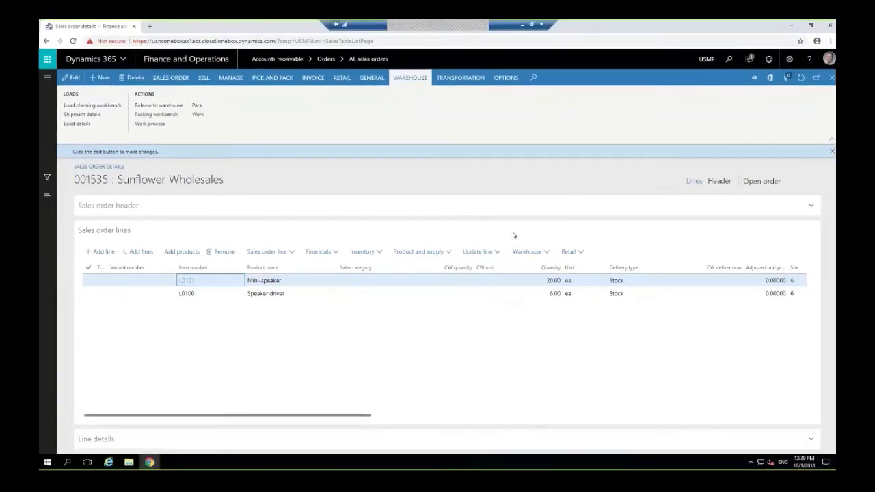
Leave the sales order and open the packing workbench for the Whale Wholesales shipment with status Created from All orders - WMS
click(832, 80)
click(47, 79)
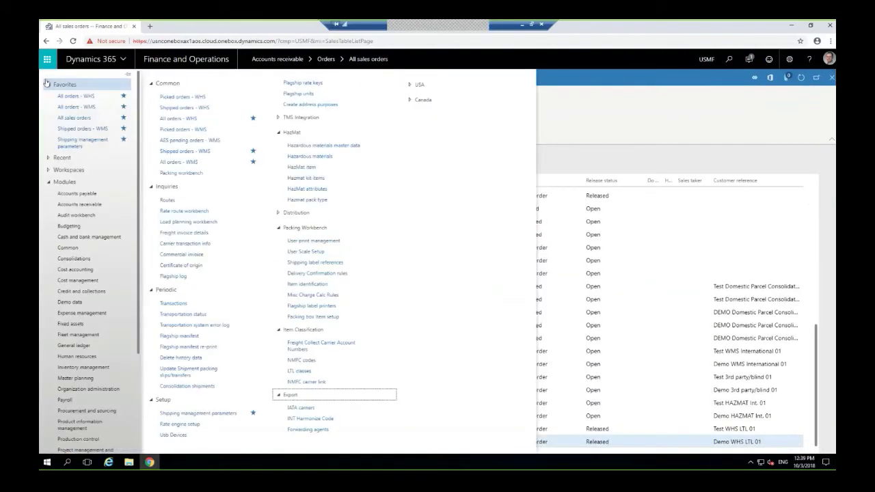
click(74, 106)
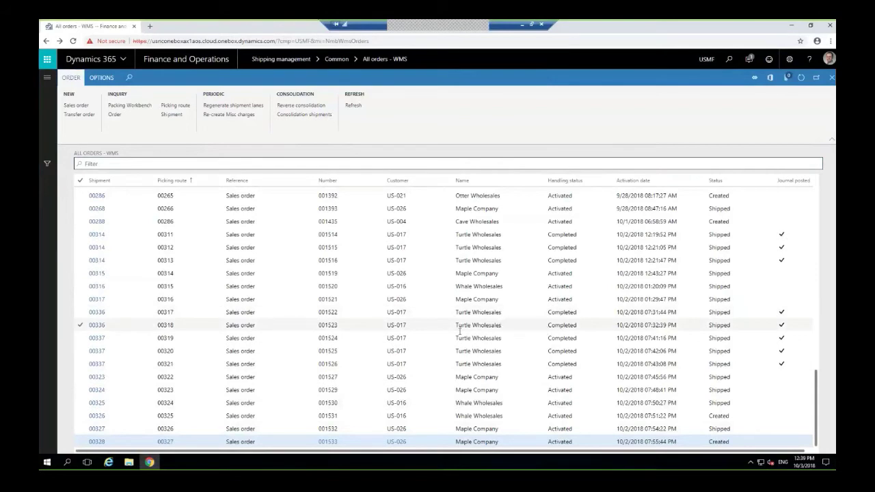
click(342, 416)
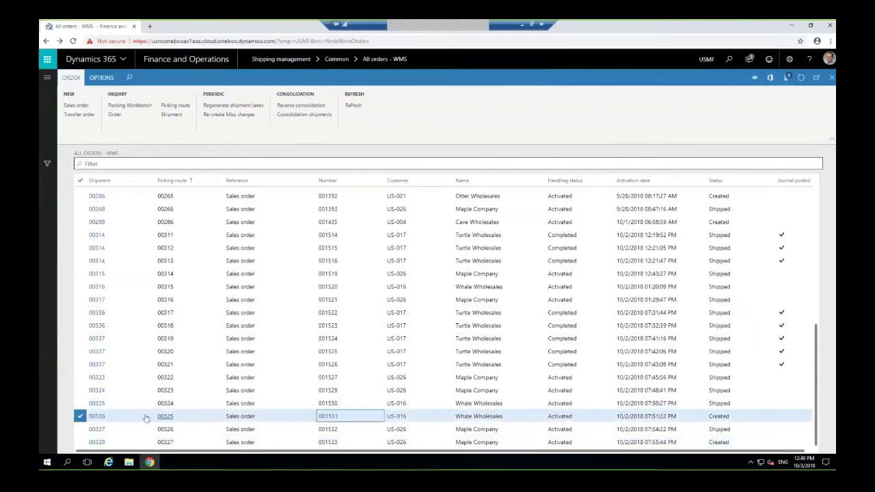
click(94, 416)
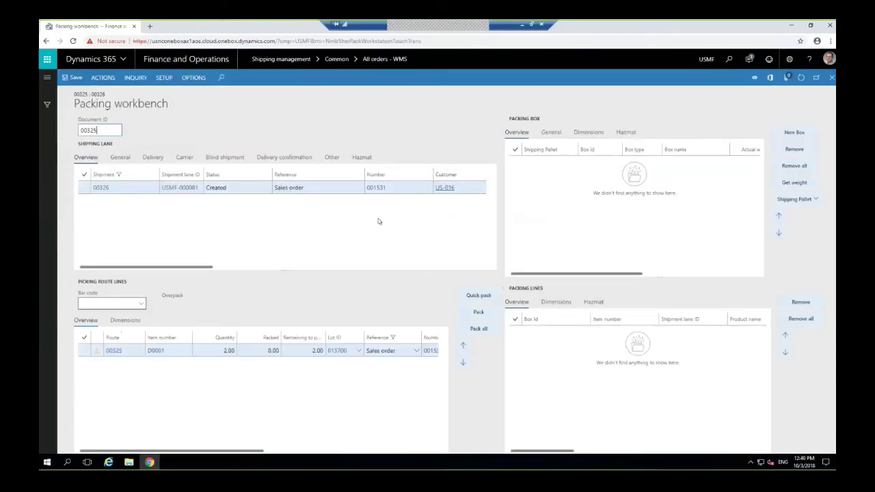
Check the shipment's delivery address, delivery terms and third-party carrier details
click(153, 158)
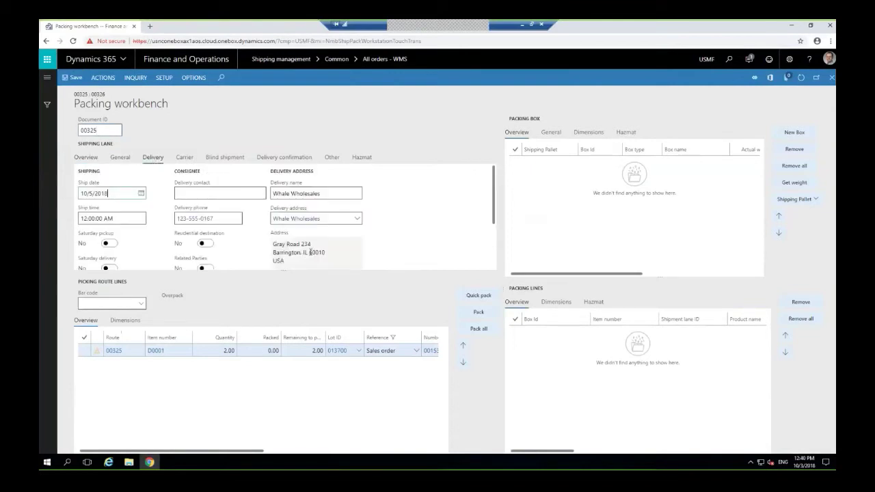
click(185, 158)
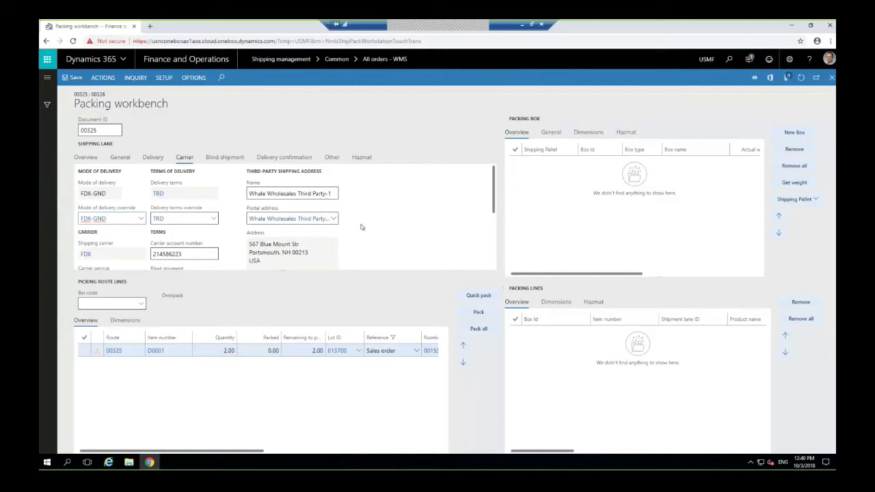
mouse_move(190, 245)
Set the blind shipment address to Whale Wholesales Third Party-2 and return to the shipping lane overview
click(224, 157)
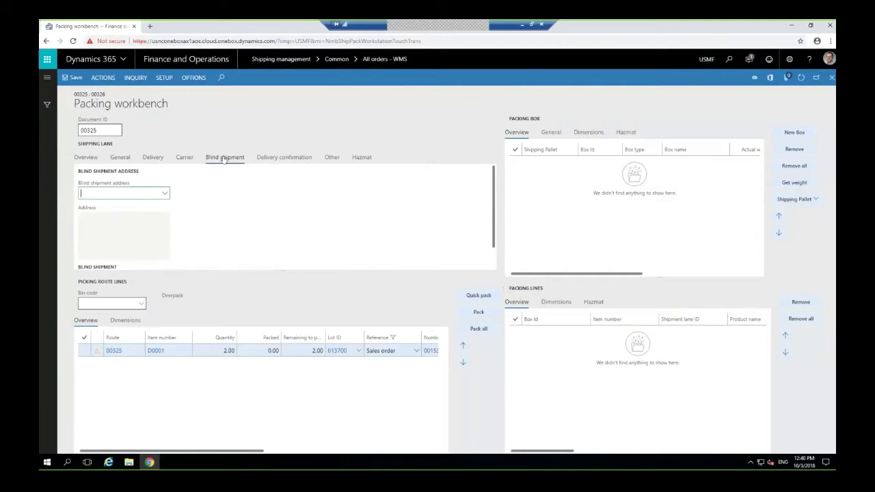
click(165, 195)
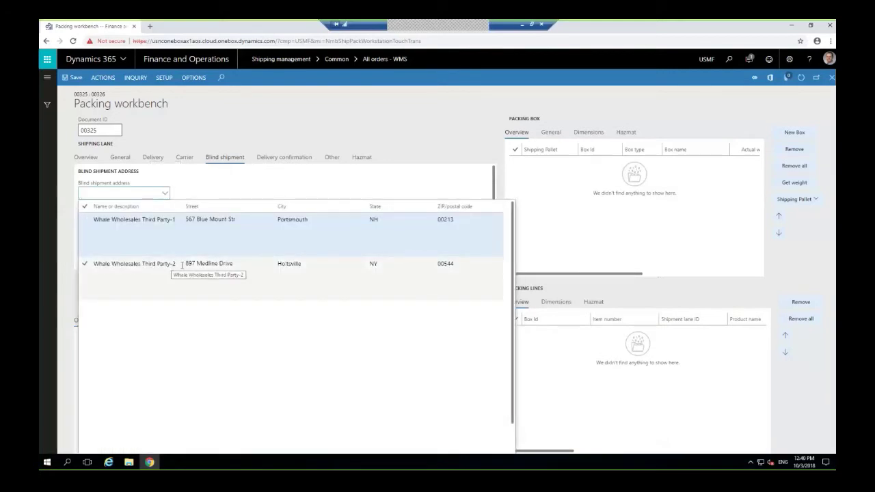
click(126, 263)
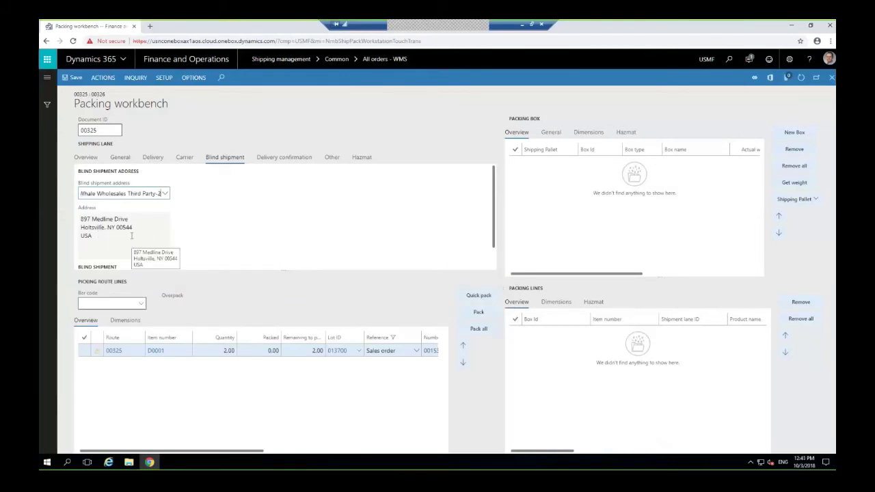
click(85, 158)
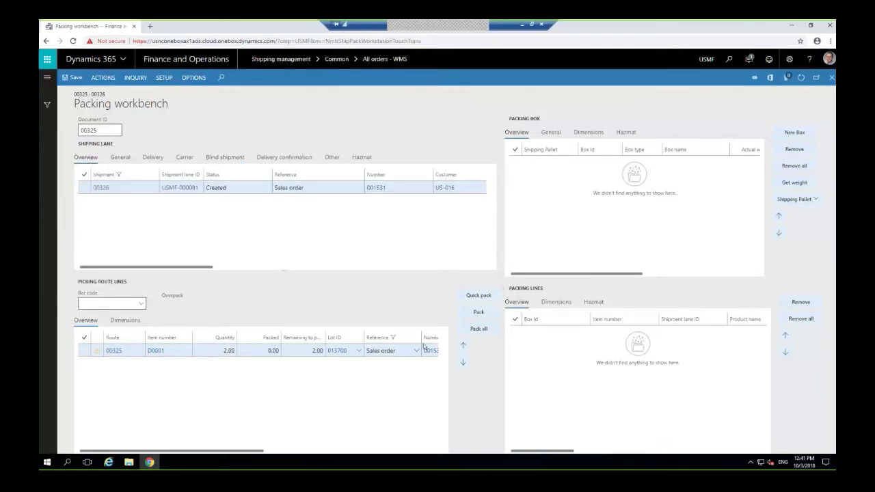
Pack all picking route lines and send the Whale Wholesales shipment to the carrier
click(477, 329)
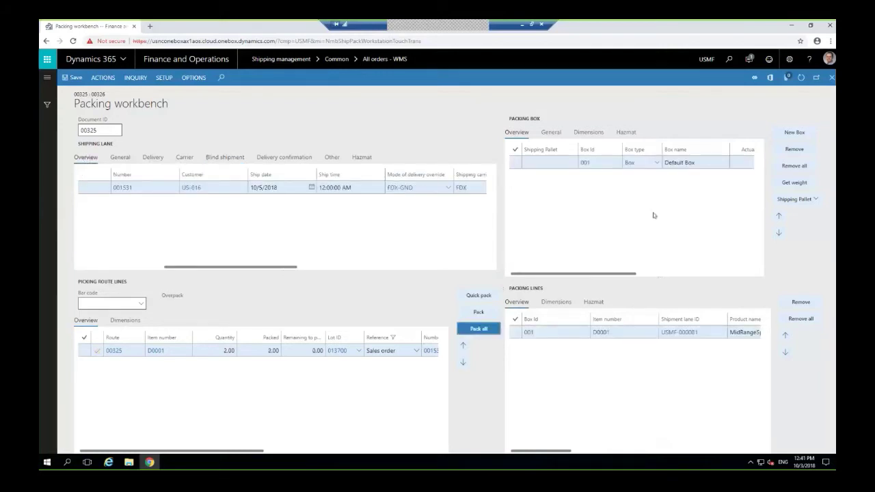
click(103, 78)
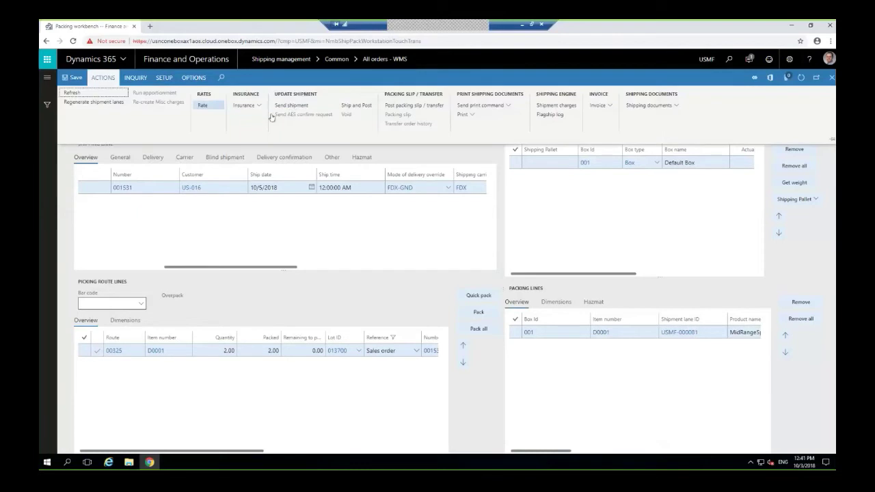
click(292, 105)
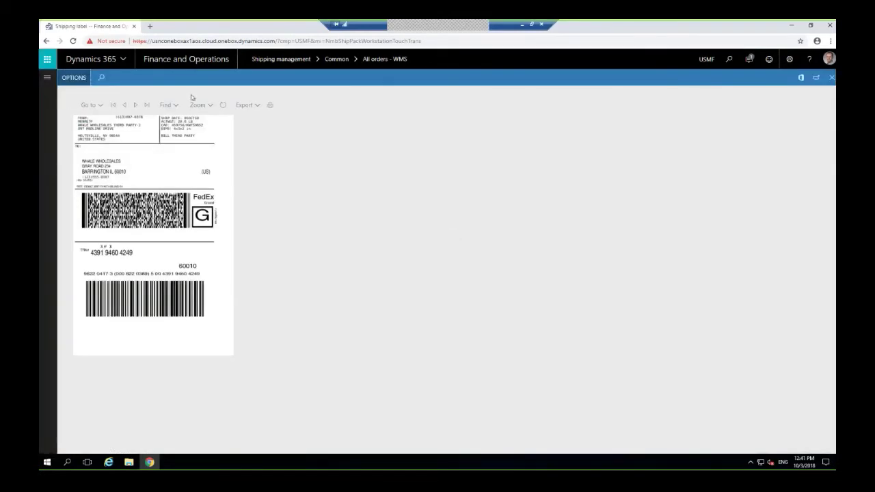
Zoom in on the FedEx shipping label to inspect its sender and billing details, and close the label
click(198, 105)
click(212, 140)
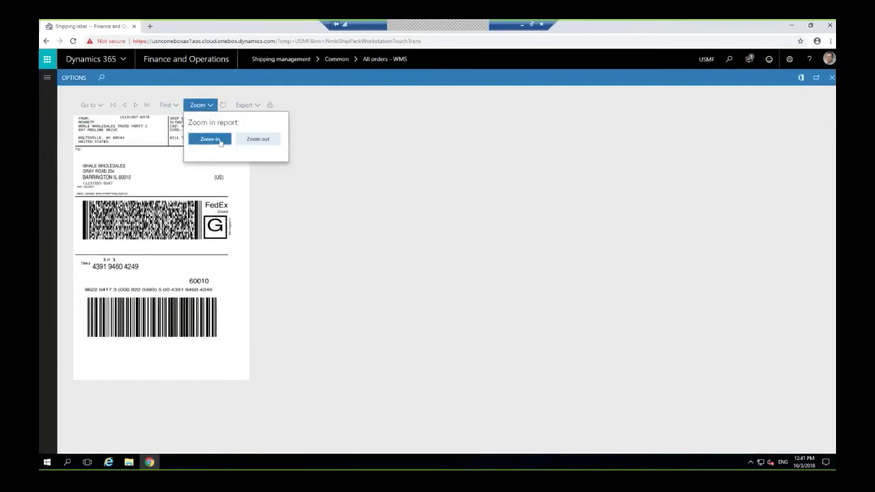
click(211, 140)
click(211, 139)
click(210, 140)
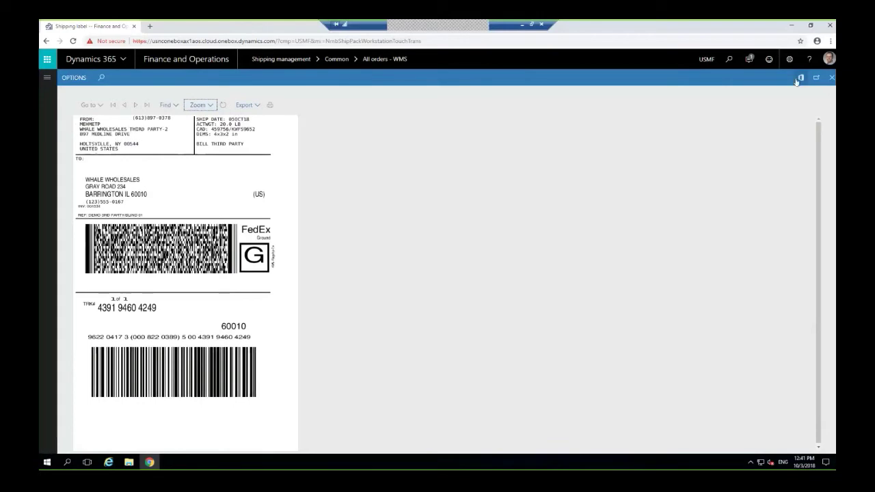
click(831, 77)
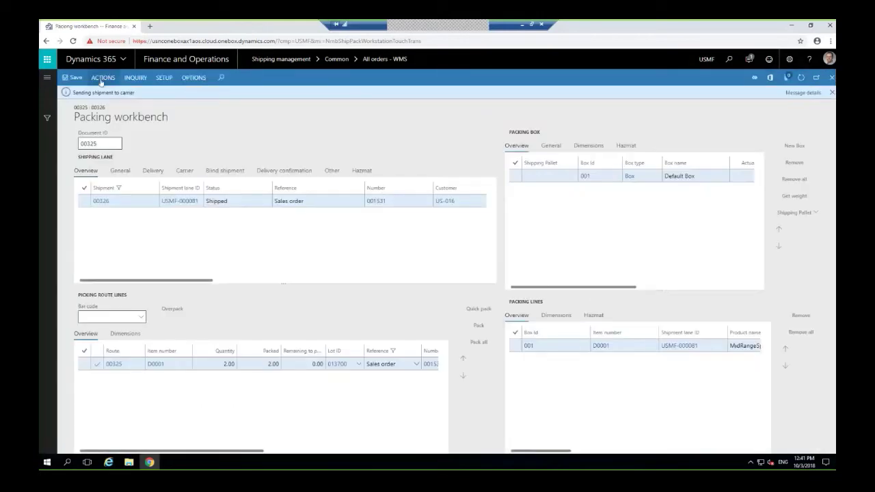
Check the shipping charges recorded for the third-party shipment, and return to the packing workbench
click(103, 77)
click(625, 106)
click(556, 105)
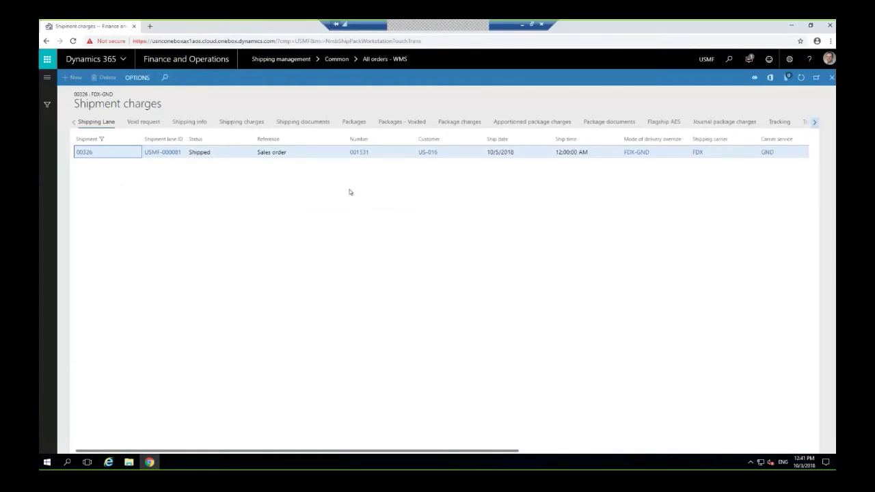
click(234, 123)
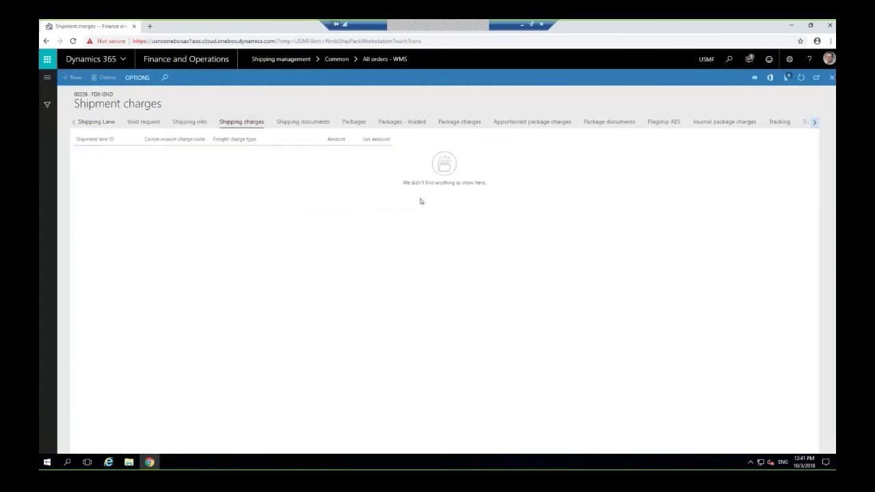
click(96, 123)
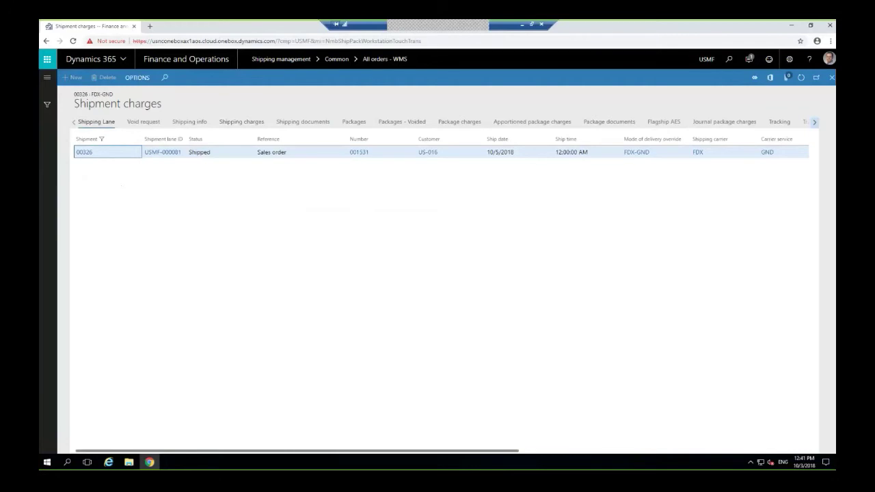
click(832, 80)
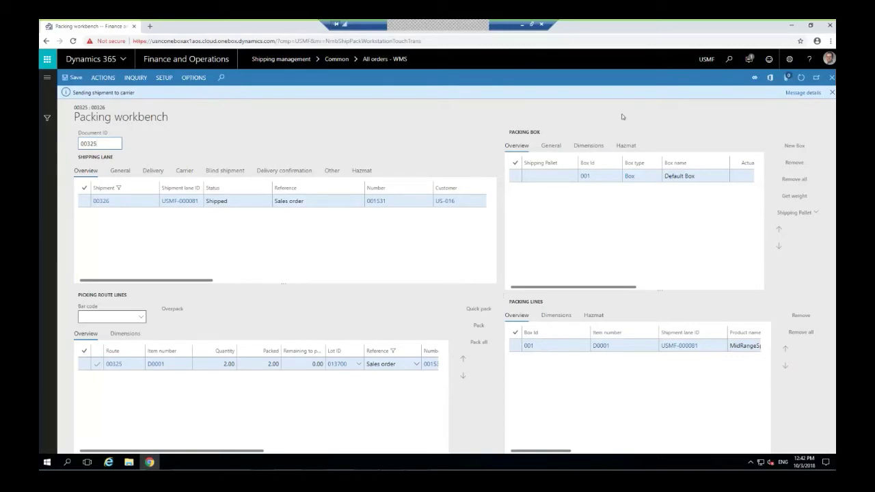
Return to All orders - WMS and open the packing workbench for the Maple Company shipment with status Created
click(832, 78)
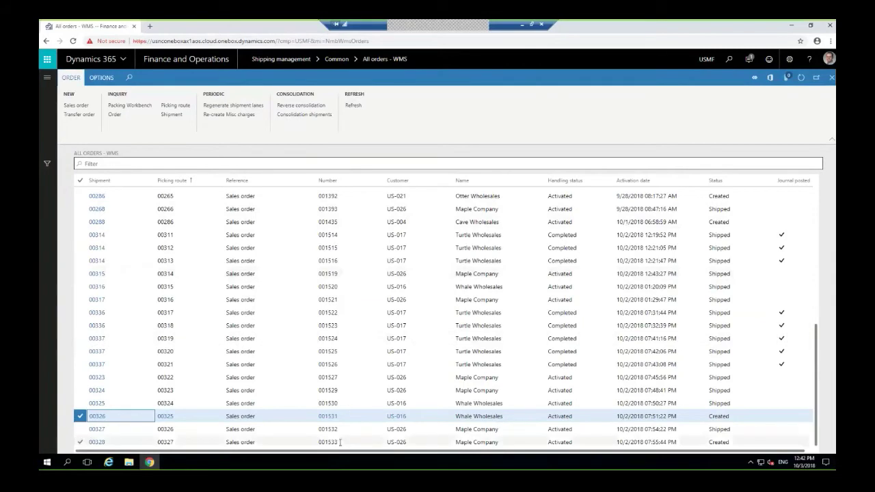
mouse_move(340, 442)
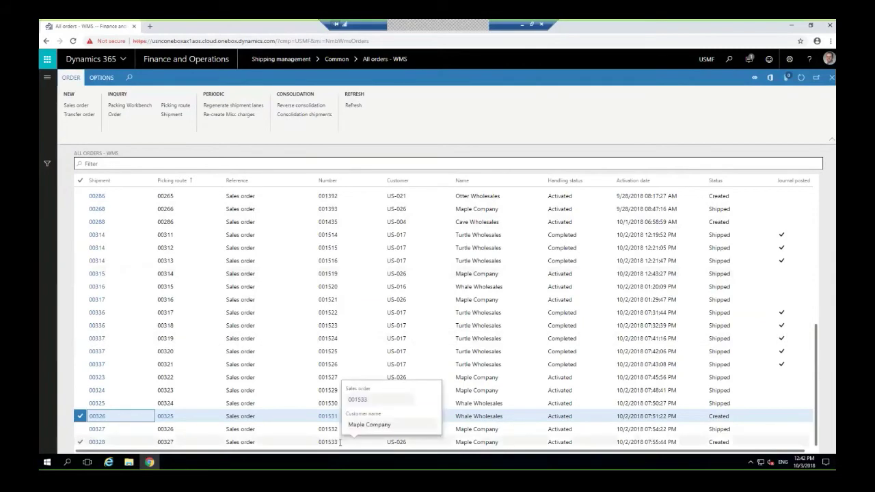
click(98, 443)
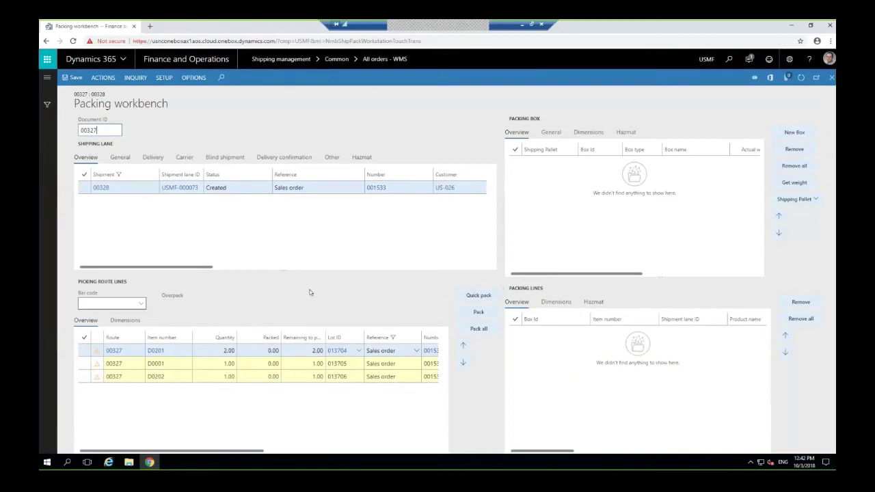
Pack the full quantity of 2 of item D0201 into box 001, and add two more boxes to the shipment
click(84, 351)
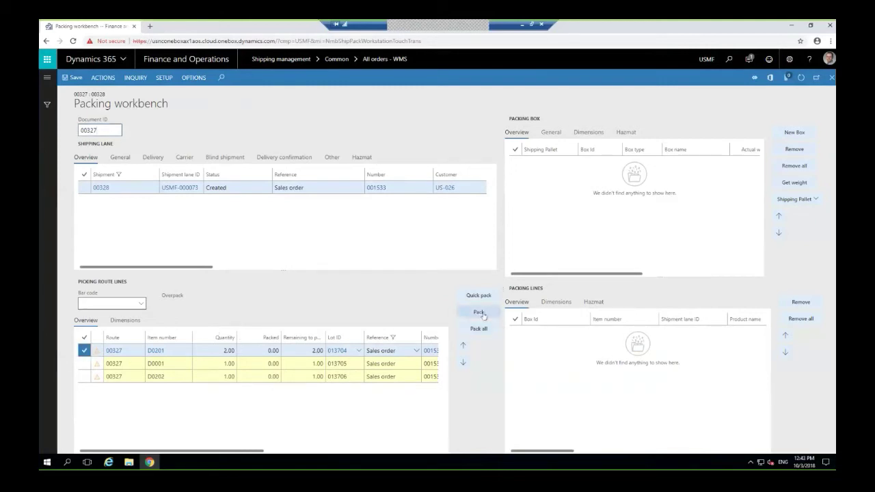
click(477, 313)
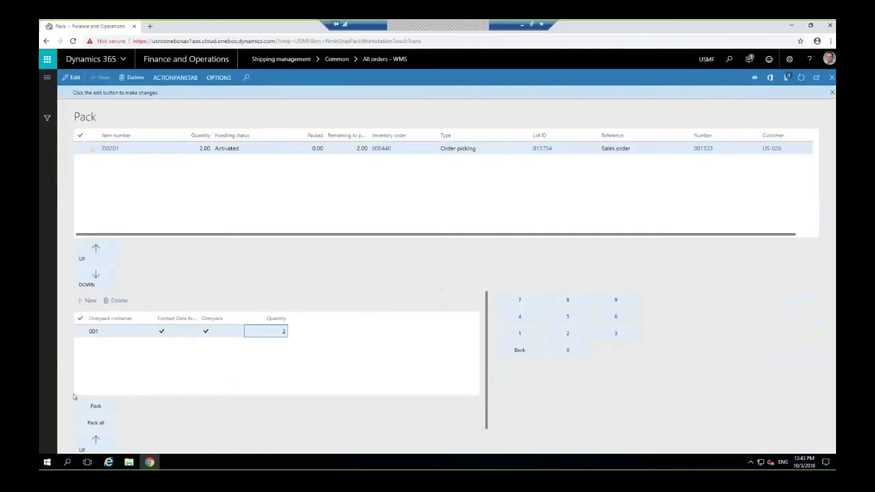
click(832, 78)
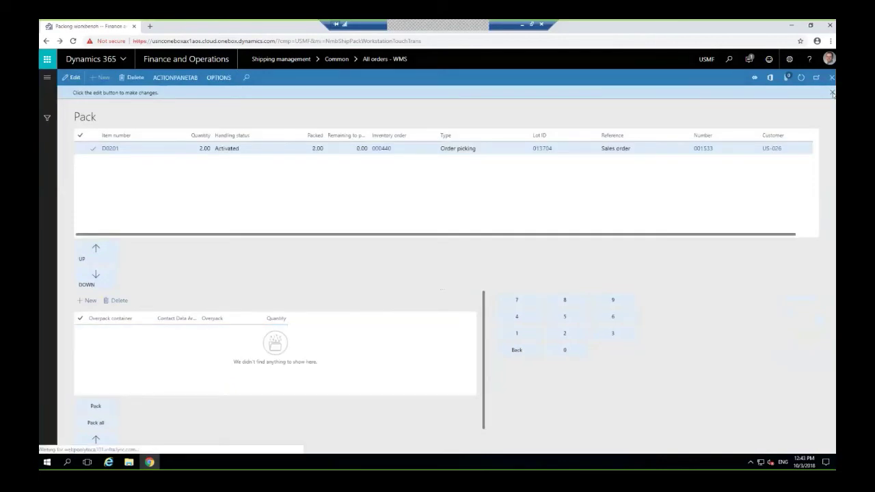
click(795, 133)
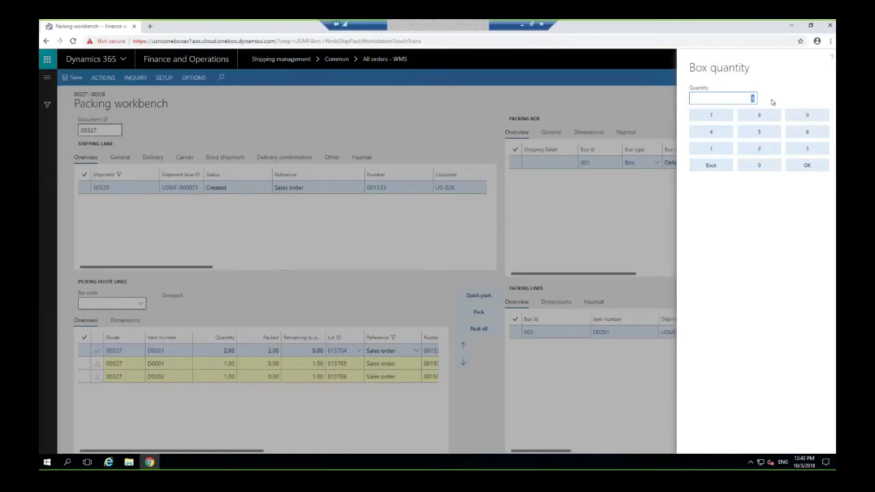
click(807, 165)
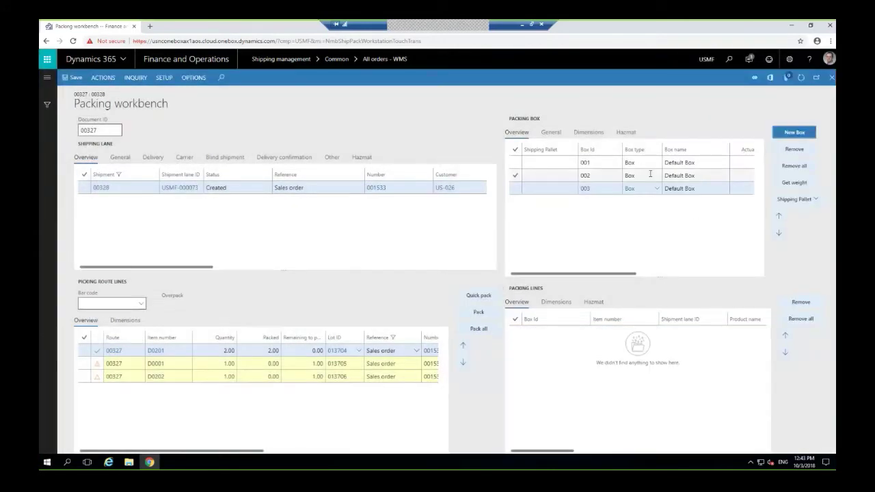
Pack item D0001 into box 002 and the remaining item D0202 into box 003
click(650, 173)
click(84, 363)
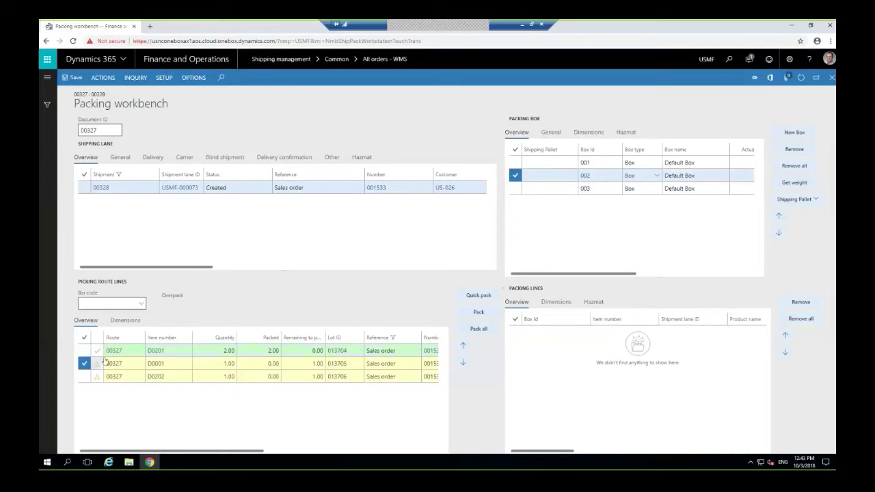
click(478, 312)
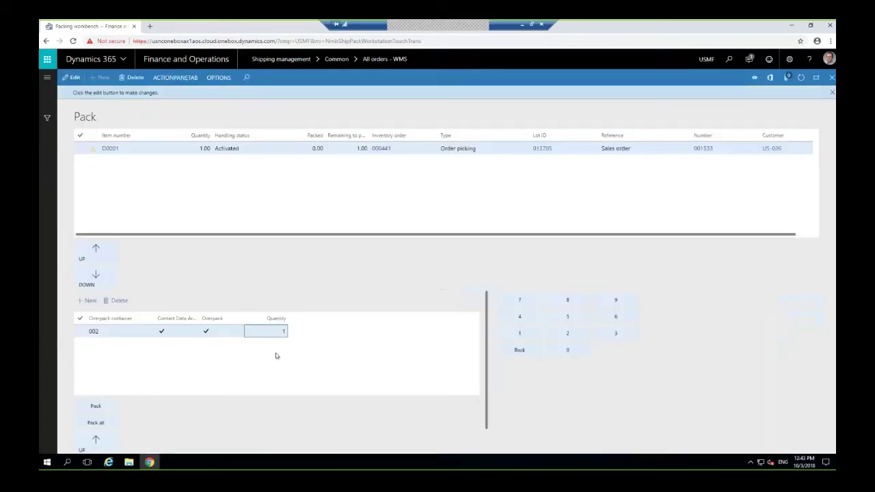
click(96, 407)
click(832, 78)
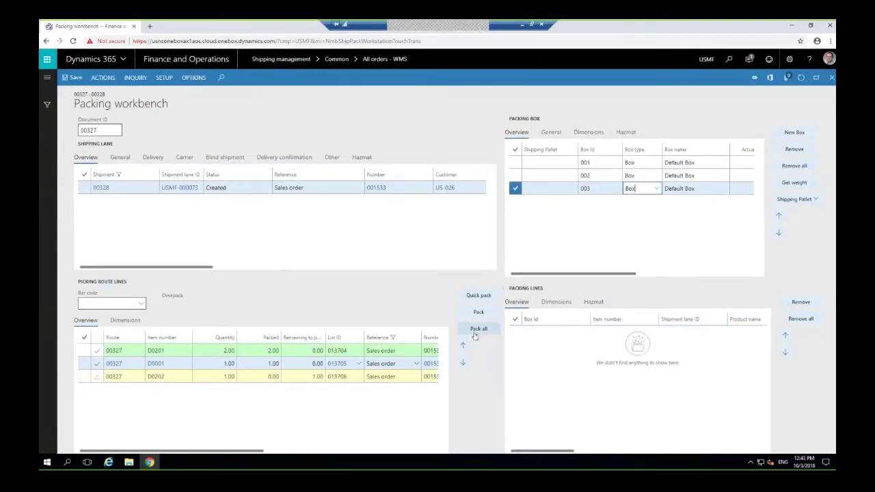
click(478, 331)
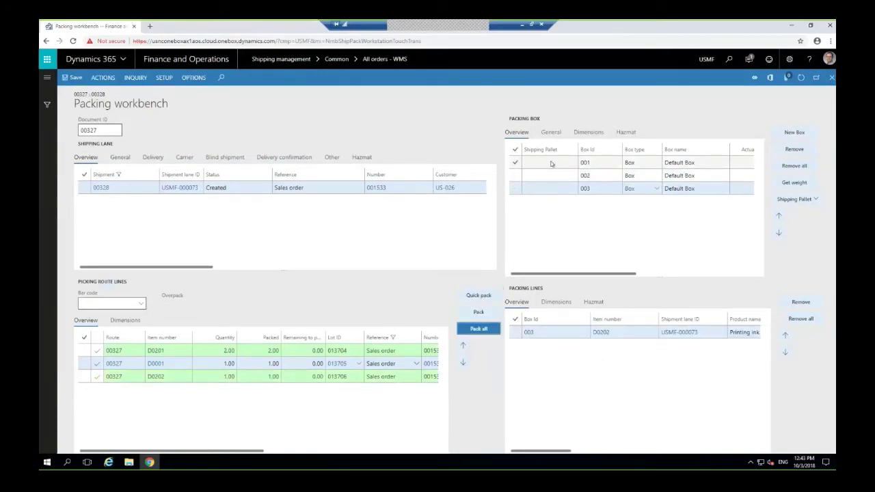
Review the hazmat settings of the shipping lane, box 003 and its packing line, including the hazmat shipment and hazmat package details
click(367, 159)
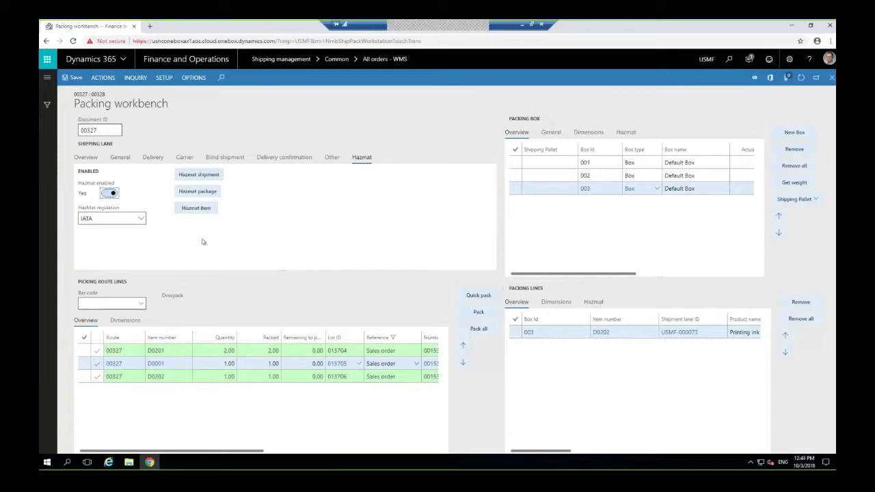
click(632, 133)
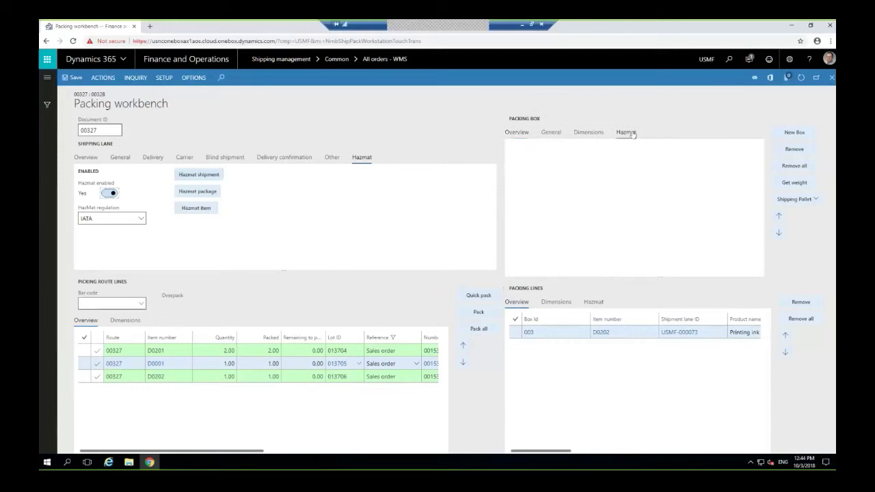
click(594, 302)
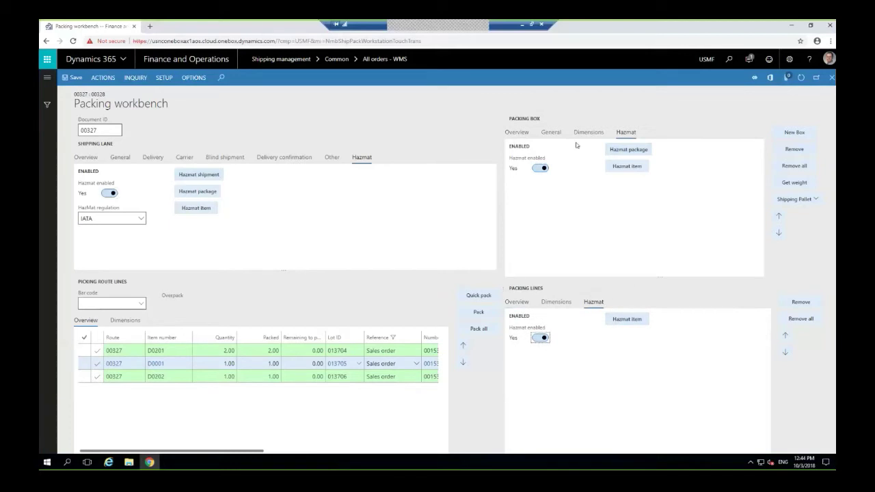
click(216, 176)
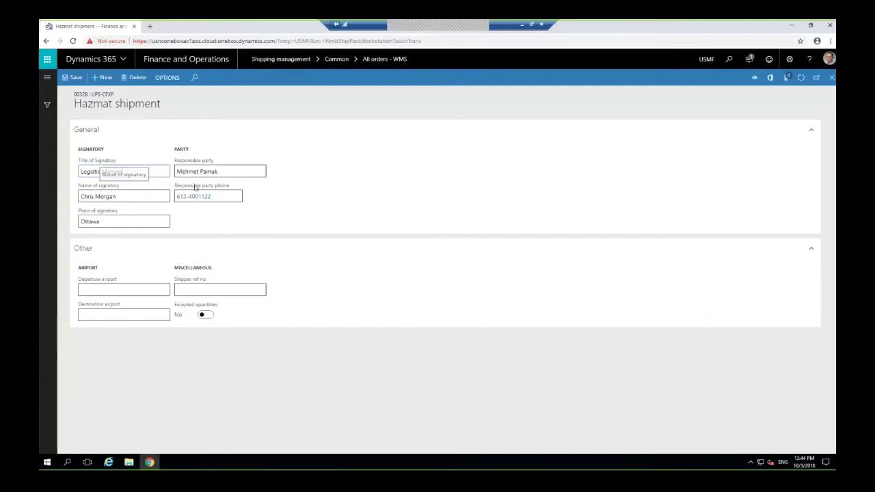
click(833, 78)
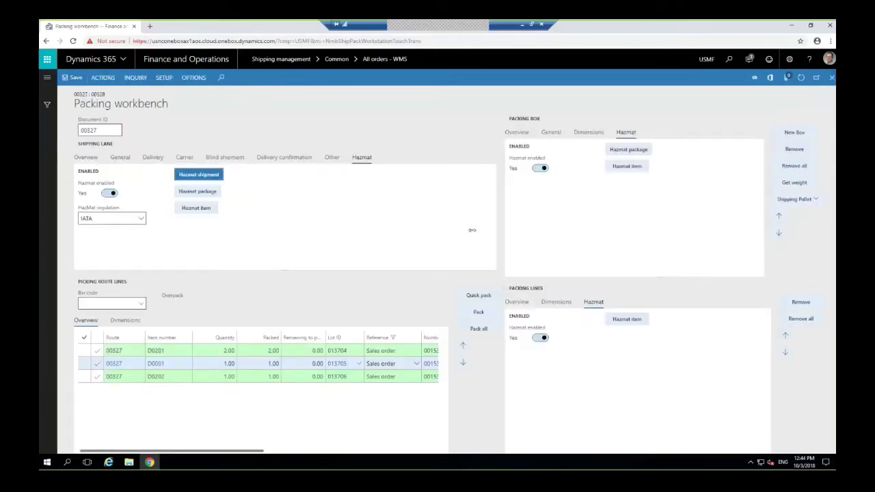
click(631, 149)
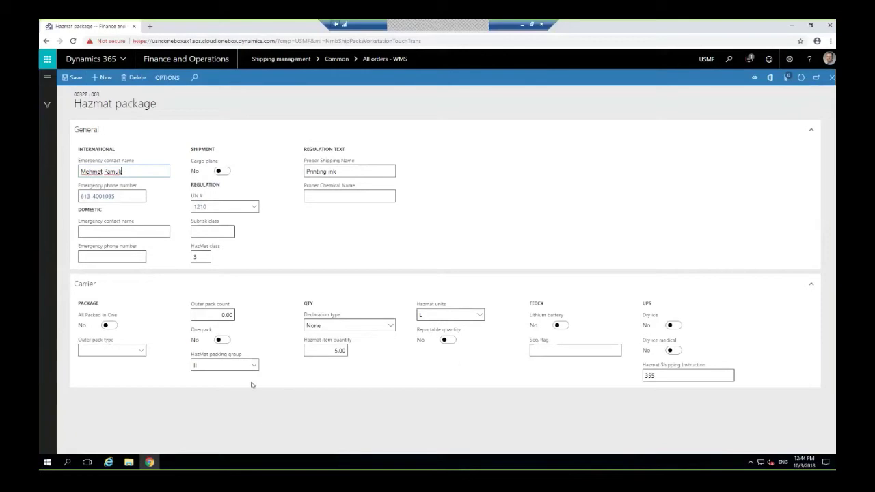
click(832, 78)
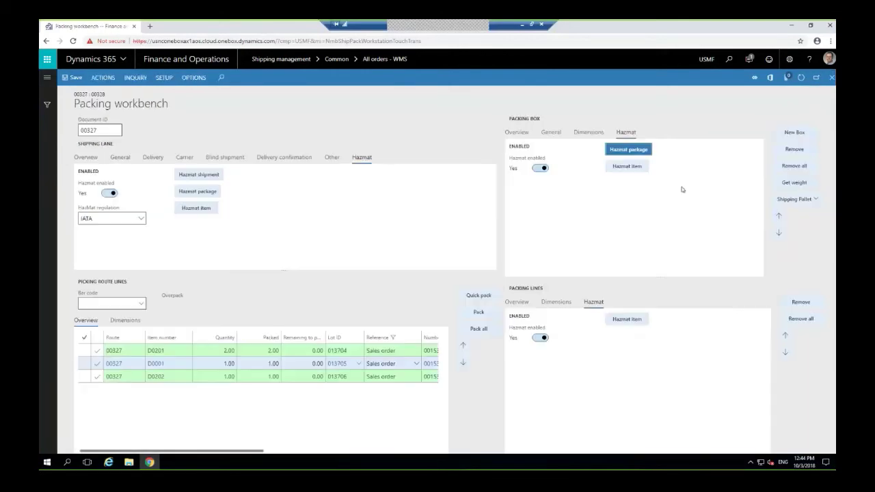
Check the hazmat setting of the packing lines in boxes 001, 002 and 003
click(521, 133)
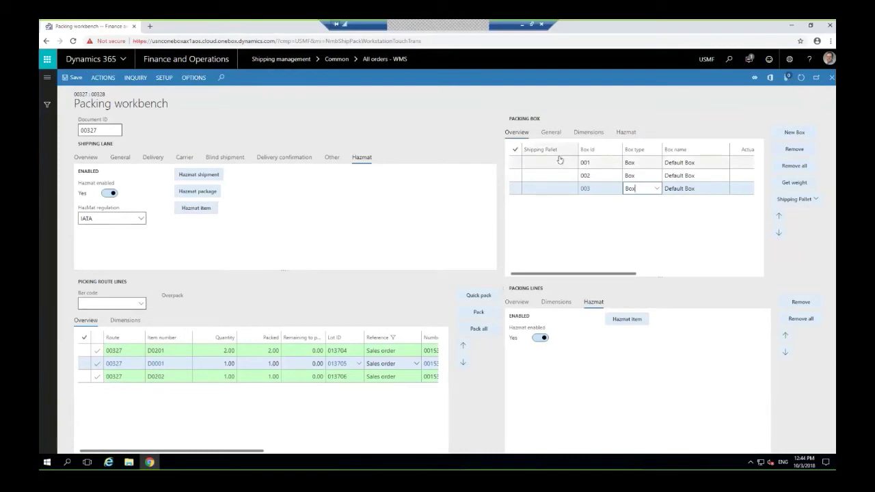
click(559, 162)
click(518, 301)
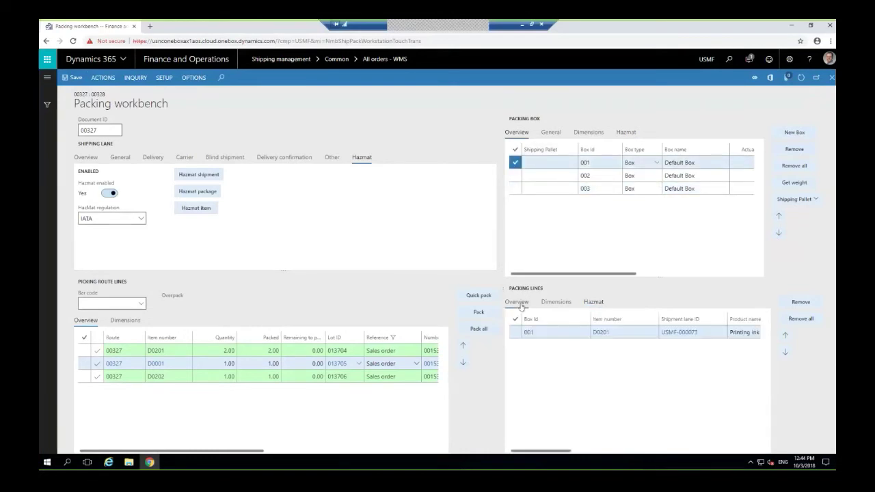
click(593, 301)
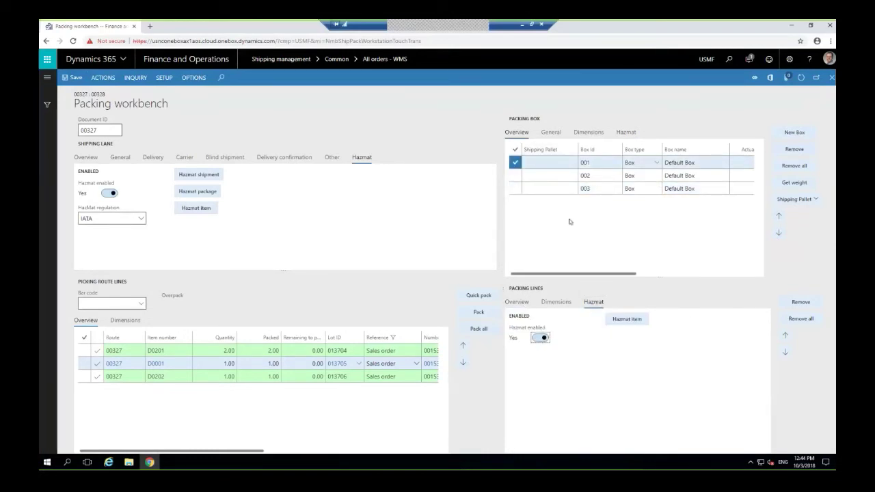
click(545, 178)
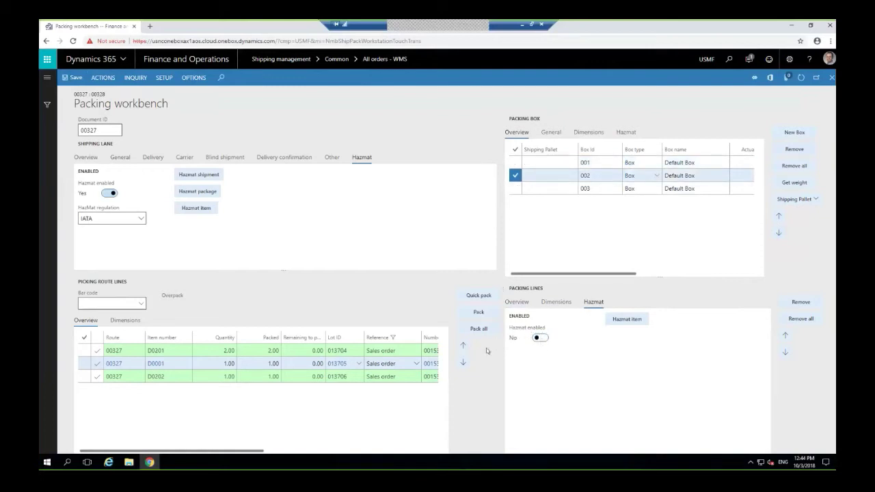
click(551, 191)
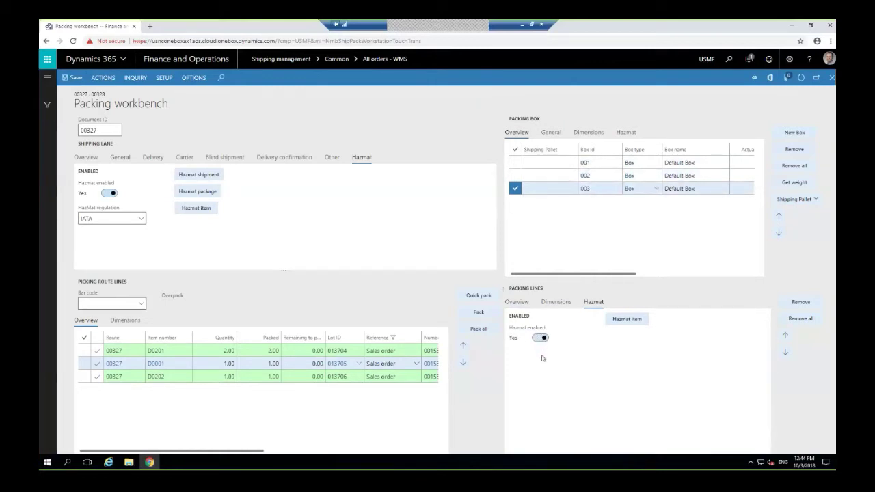
Set the hazmat item in box 003 to pack type PkgHAZ01 (Aluminium Box) with packing instructions 353
click(629, 320)
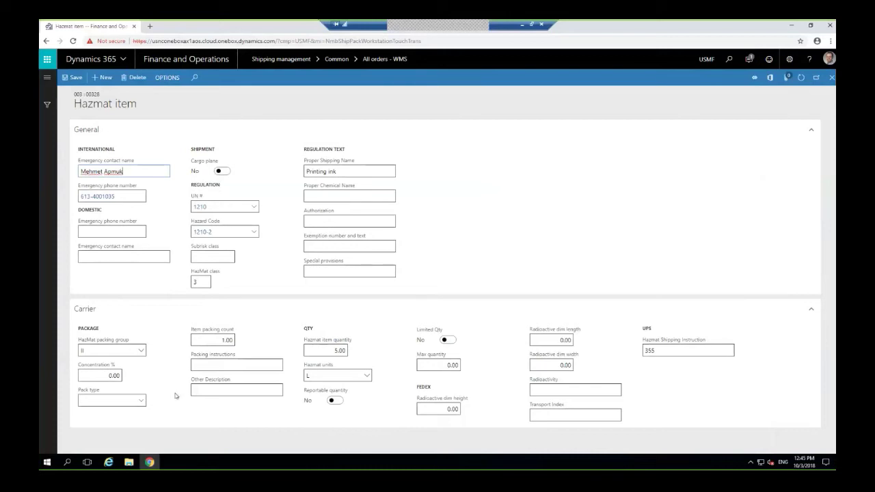
click(143, 401)
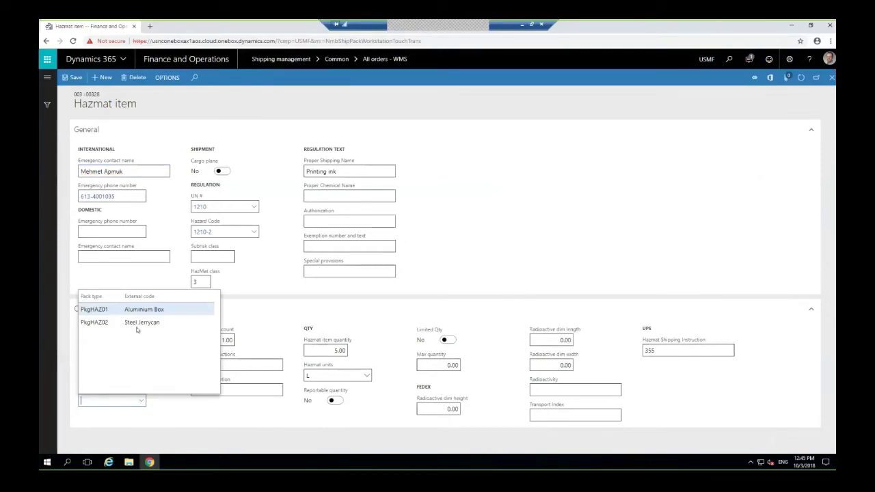
click(139, 310)
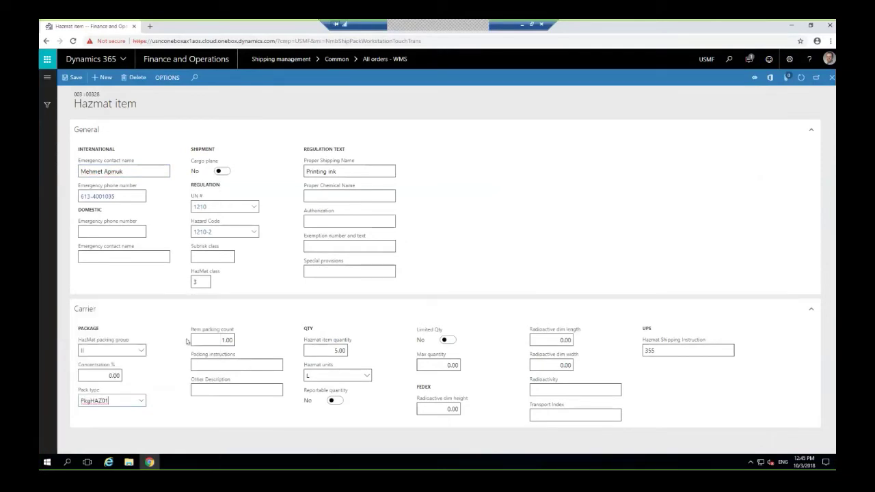
click(204, 368)
text(353)
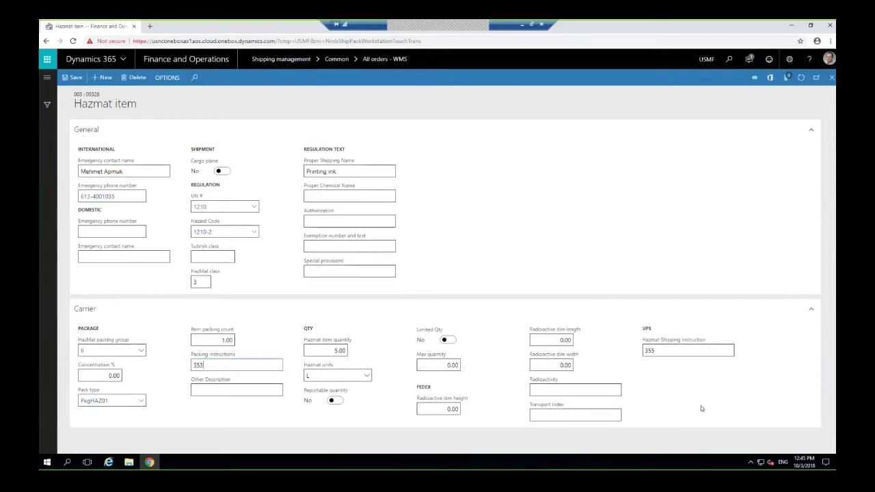
click(832, 77)
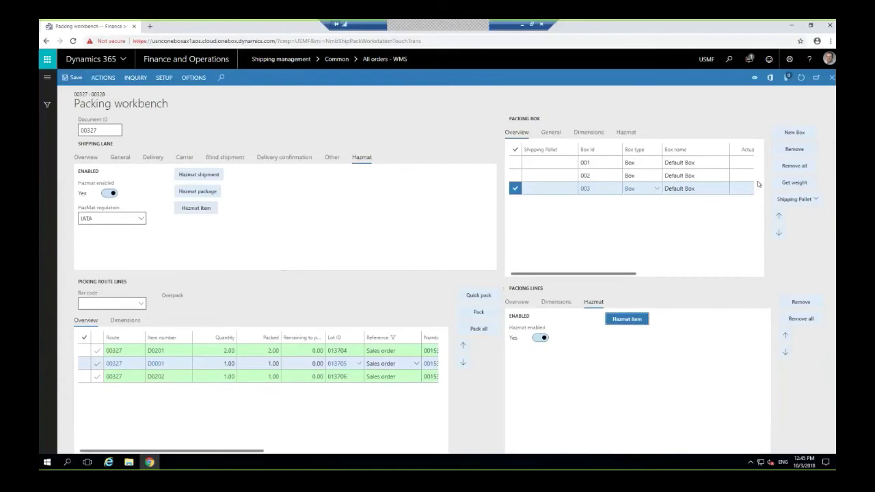
Set the hazmat item in box 001 to pack type PkgHAZ01 (Aluminium Box) with packing instructions 353
click(561, 164)
click(622, 319)
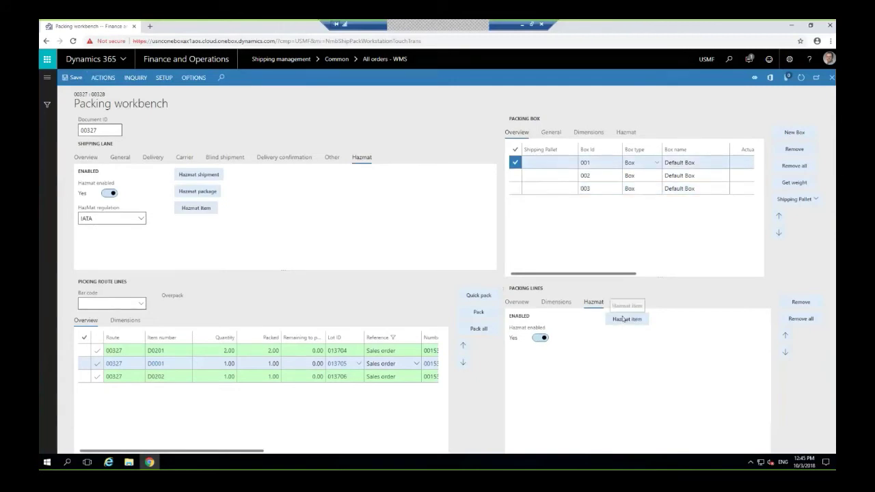
click(140, 401)
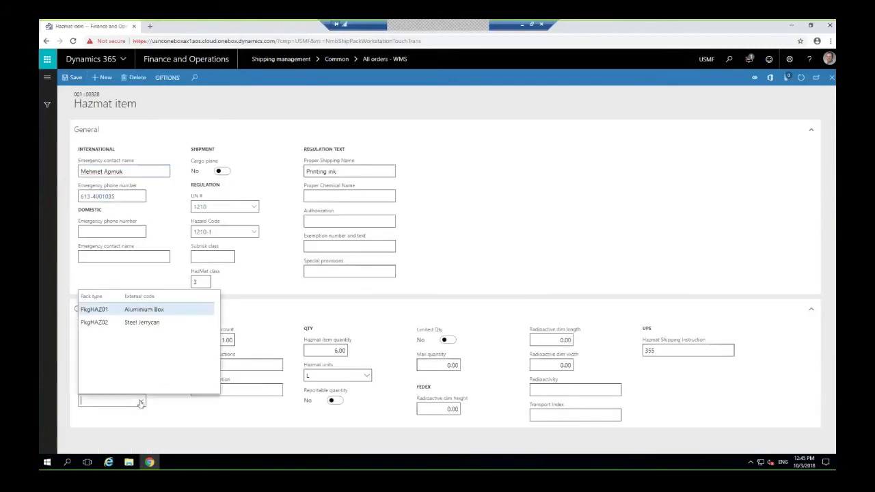
click(120, 309)
click(254, 365)
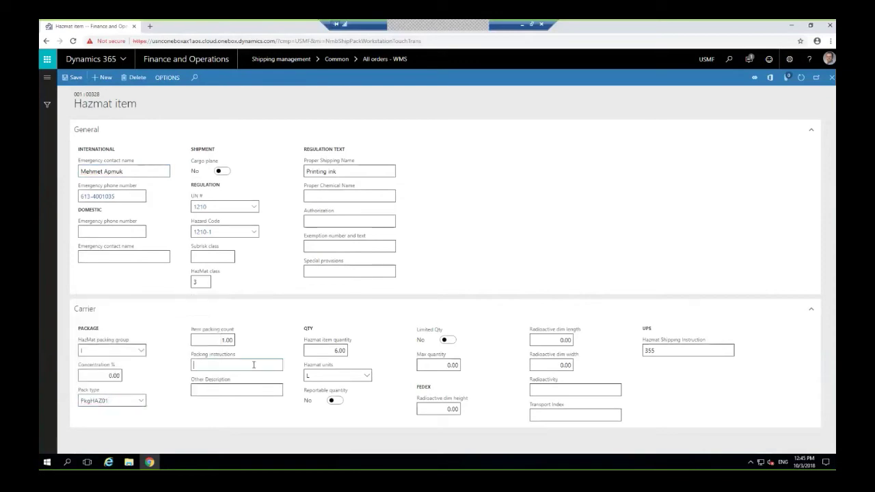
text(353)
click(832, 77)
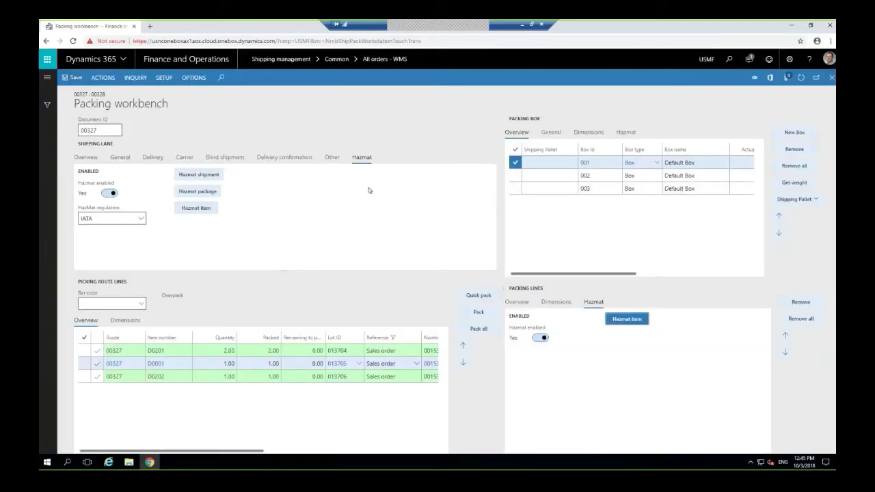
Send the Maple Company shipment to the carrier, and close the generated certificate of origin and commercial invoice
click(85, 157)
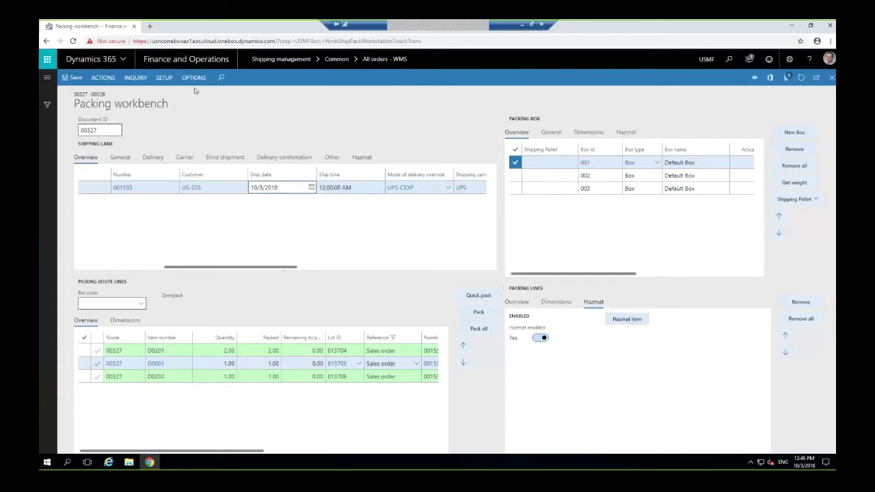
click(104, 77)
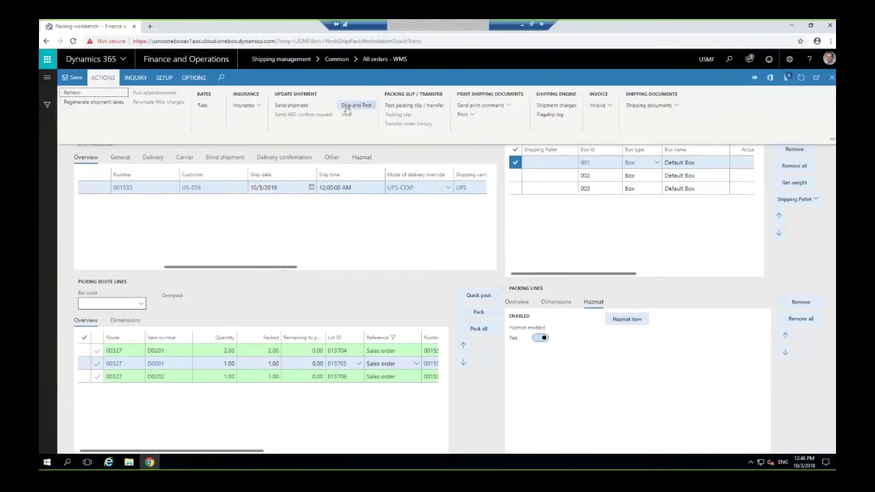
click(306, 106)
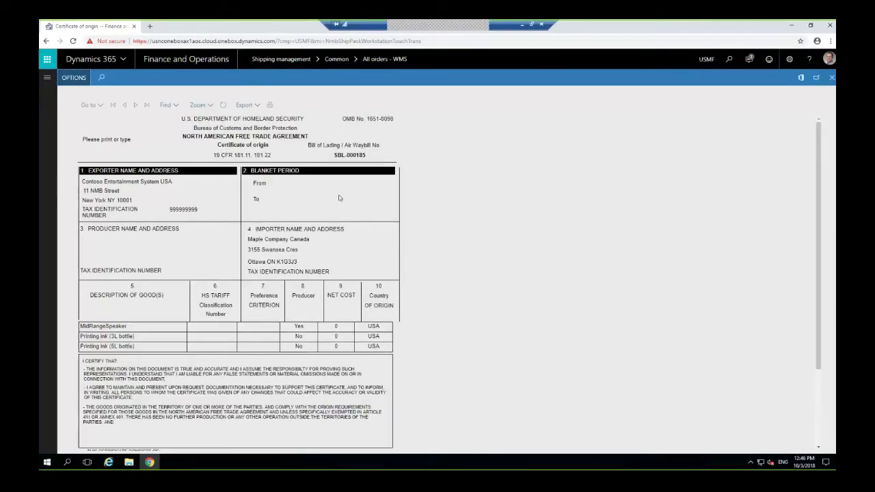
click(832, 78)
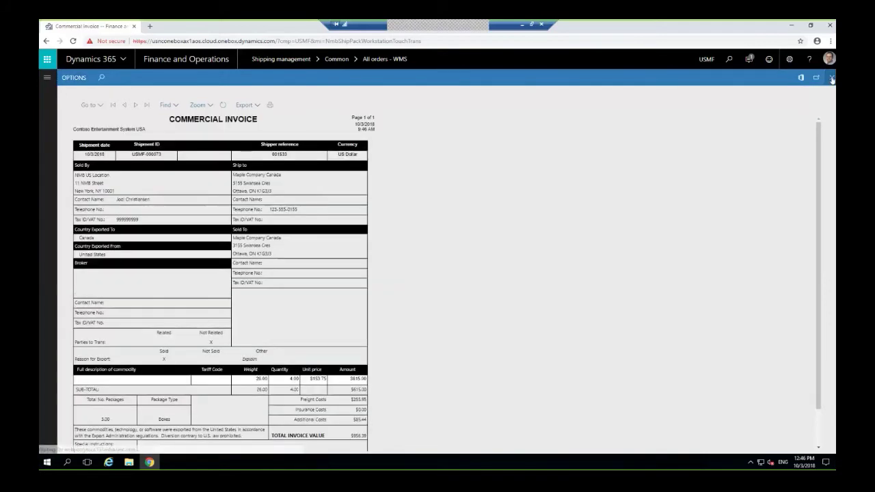
click(832, 78)
click(832, 78)
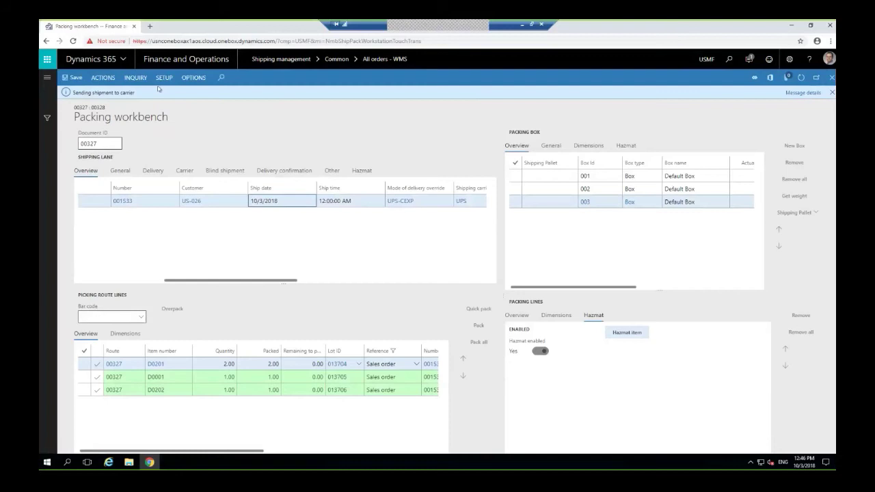
Print the shipping label of the Maple Company shipment, enlarge the label report to check it, and close it
click(104, 78)
click(481, 105)
click(478, 117)
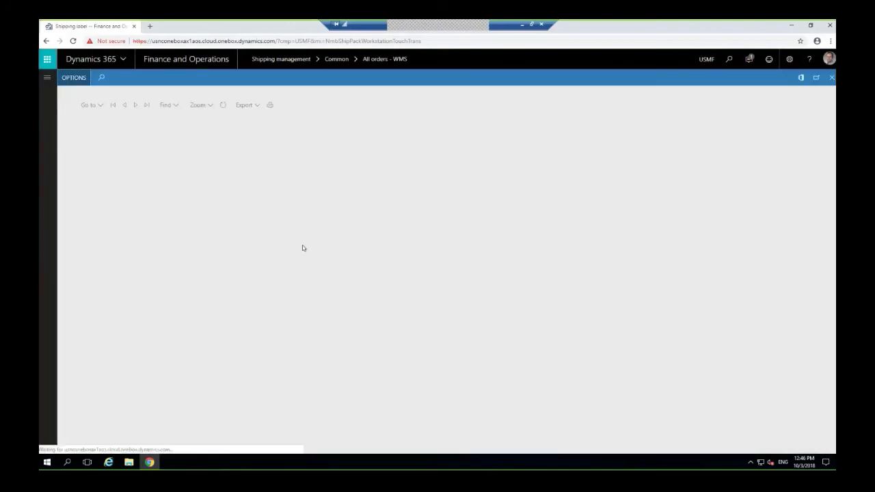
click(201, 105)
click(210, 141)
click(209, 141)
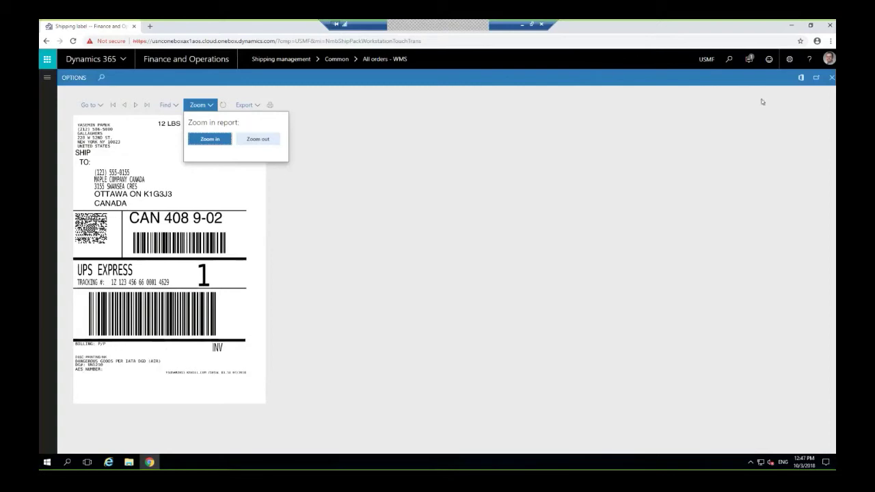
click(833, 78)
click(833, 79)
Generate the hazmat declaration for the Maple Company shipment, export it as a PDF and open the exported file
click(108, 78)
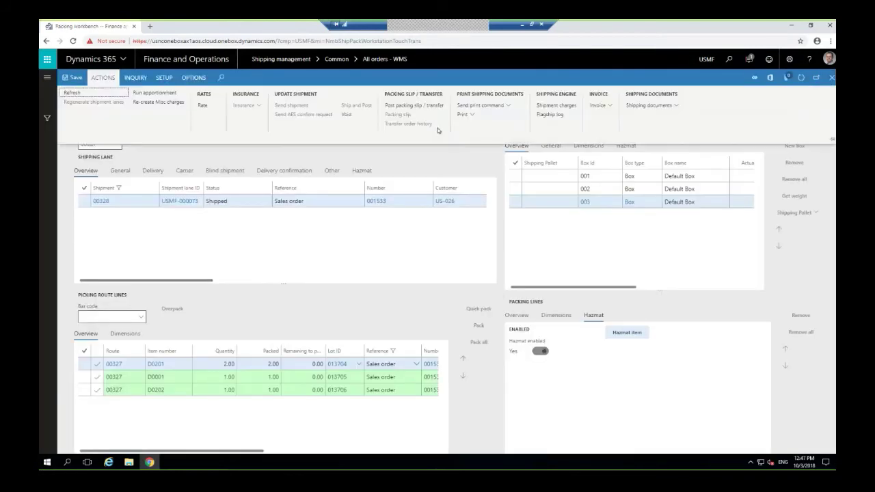
click(482, 106)
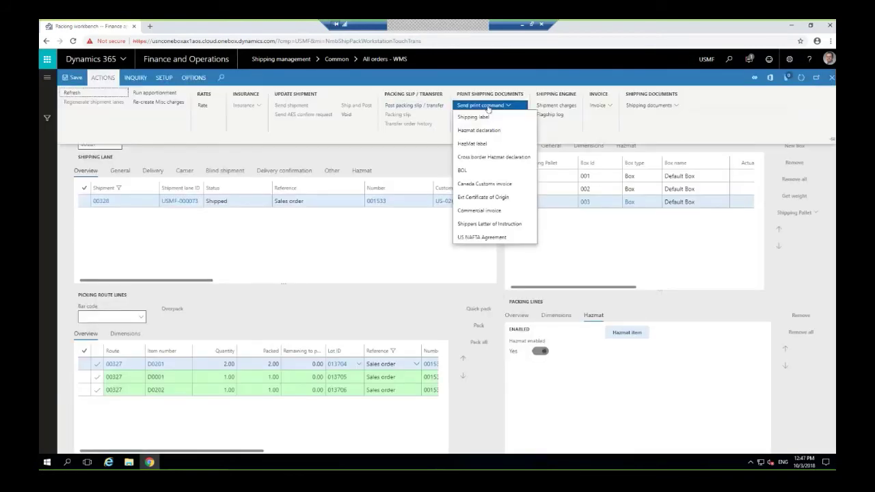
click(492, 131)
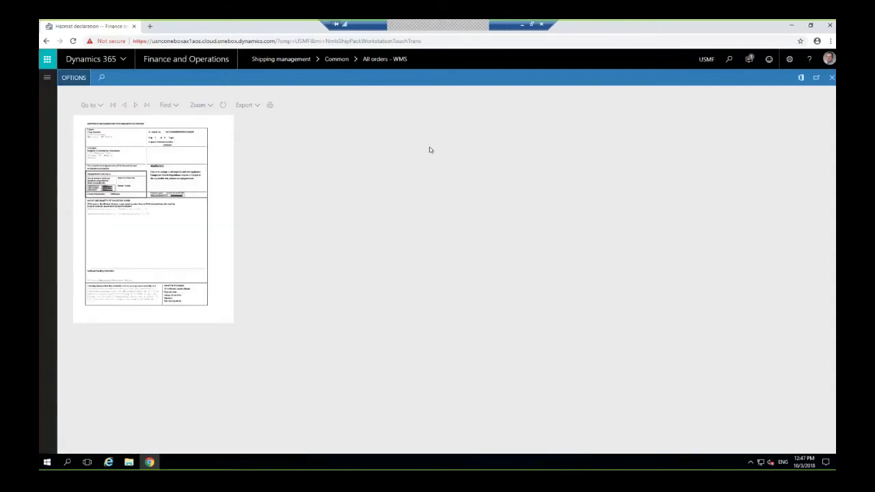
click(249, 105)
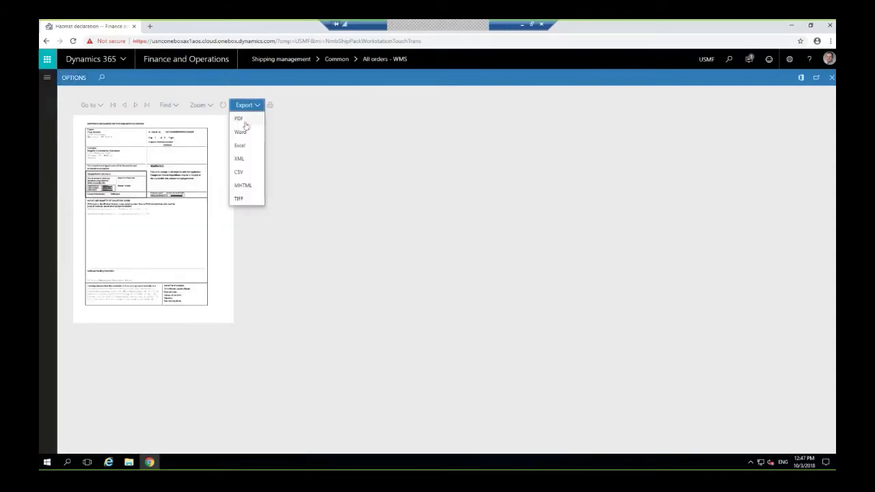
click(243, 120)
click(63, 446)
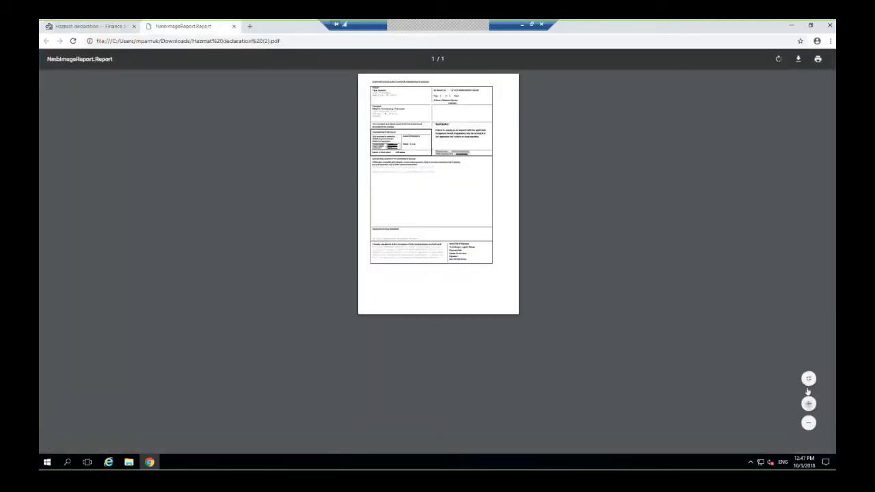
Read the shipper, consignee, transport and dangerous goods details in the declaration PDF, then close the PDF and the declaration report
click(809, 407)
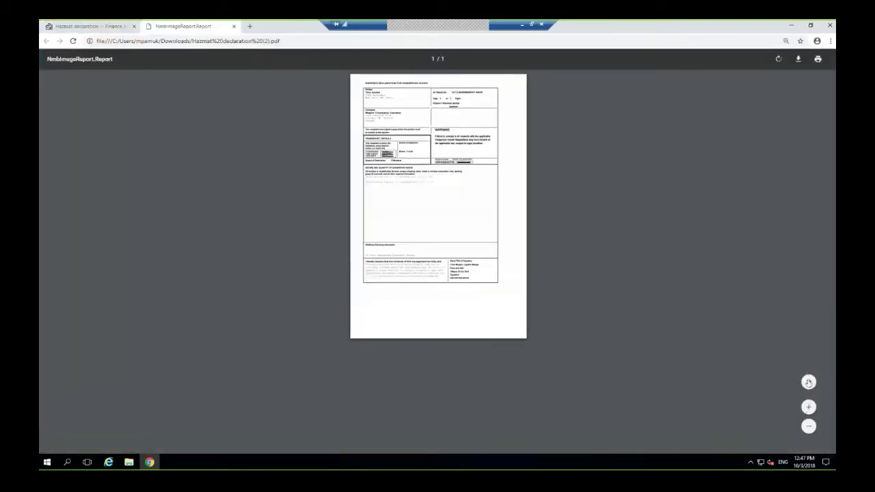
click(809, 383)
click(809, 407)
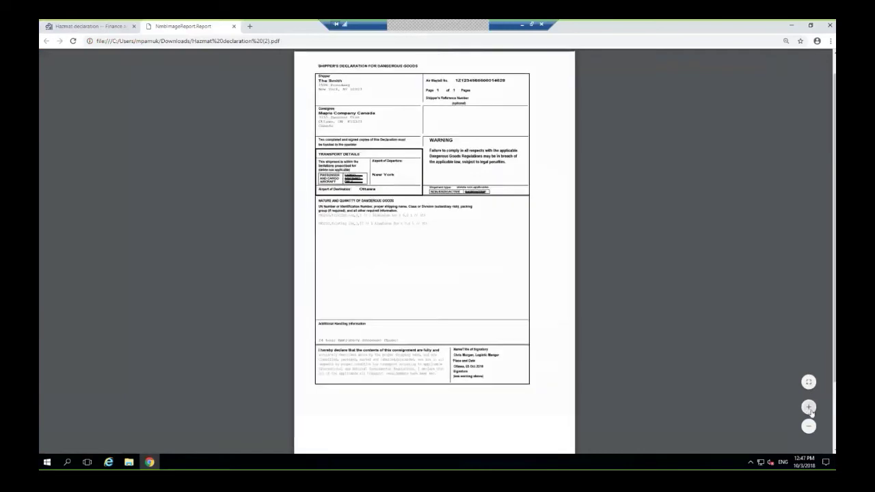
click(809, 408)
click(809, 407)
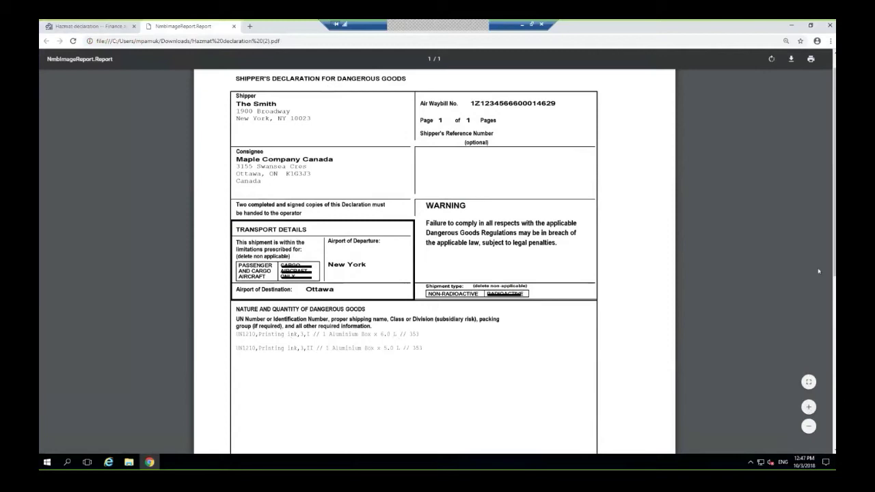
scroll(400, 342, down, 1)
scroll(414, 273, down, 2)
scroll(414, 274, up, 3)
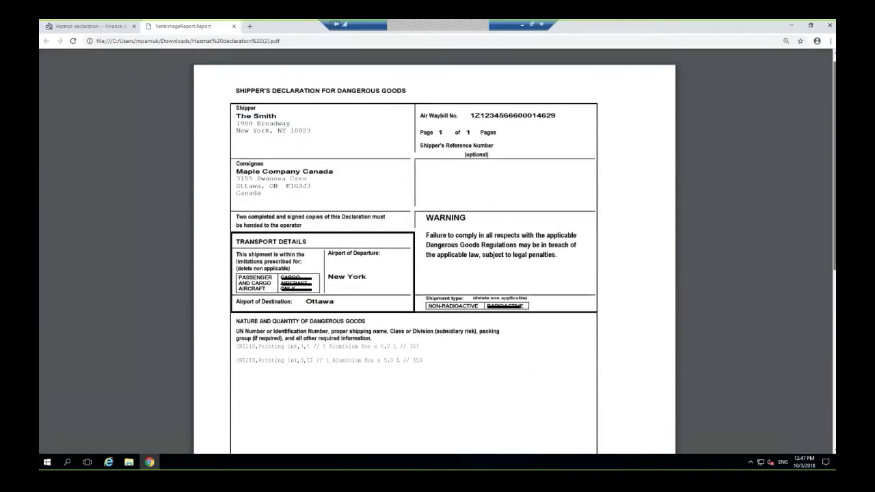
click(234, 26)
click(831, 78)
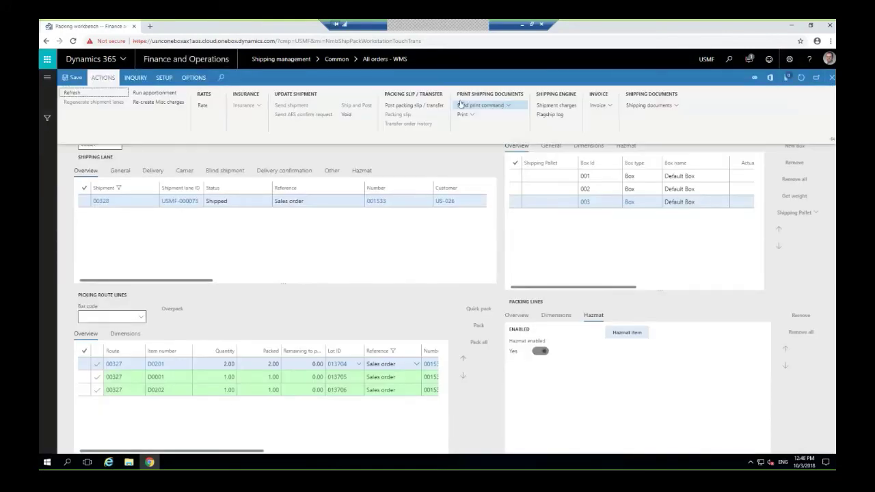
Generate the hazmat package label, enlarge it to check it, then close the report and the packing workbench
click(462, 106)
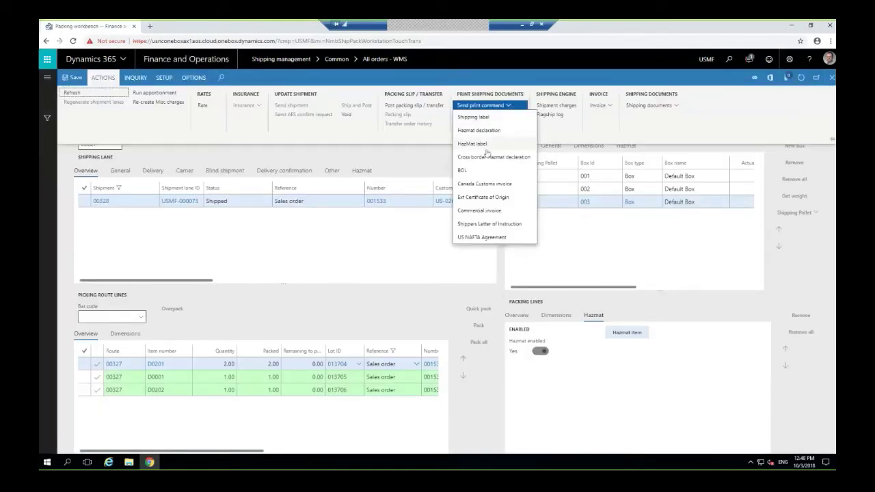
click(478, 131)
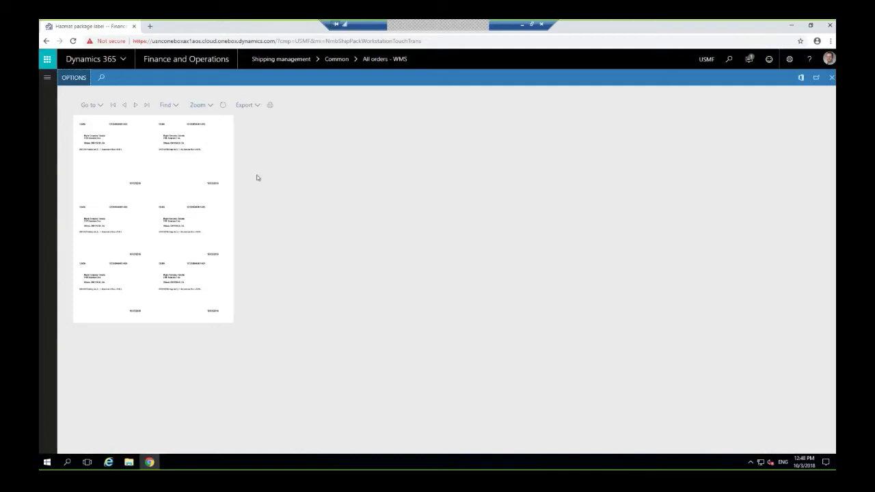
click(206, 108)
click(210, 139)
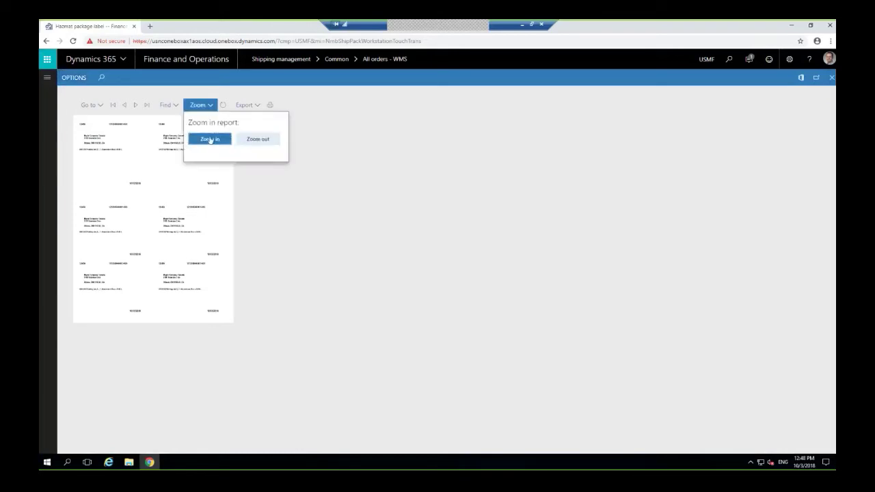
click(211, 140)
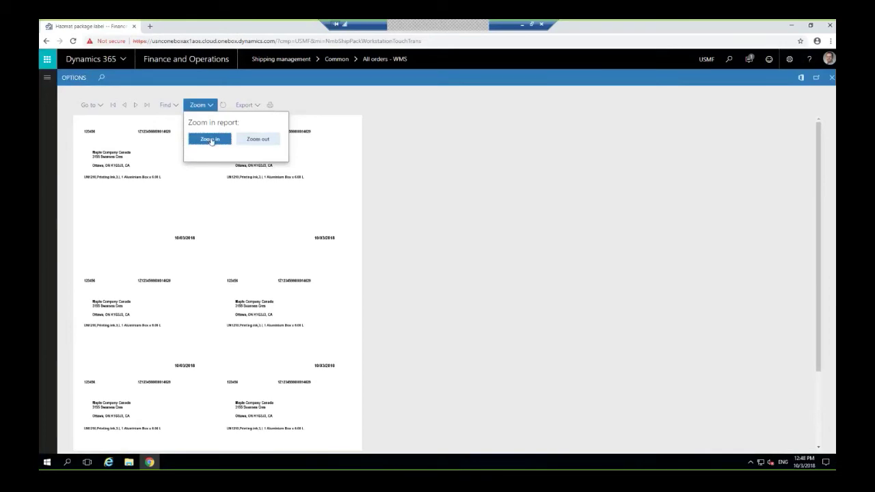
click(831, 78)
click(831, 79)
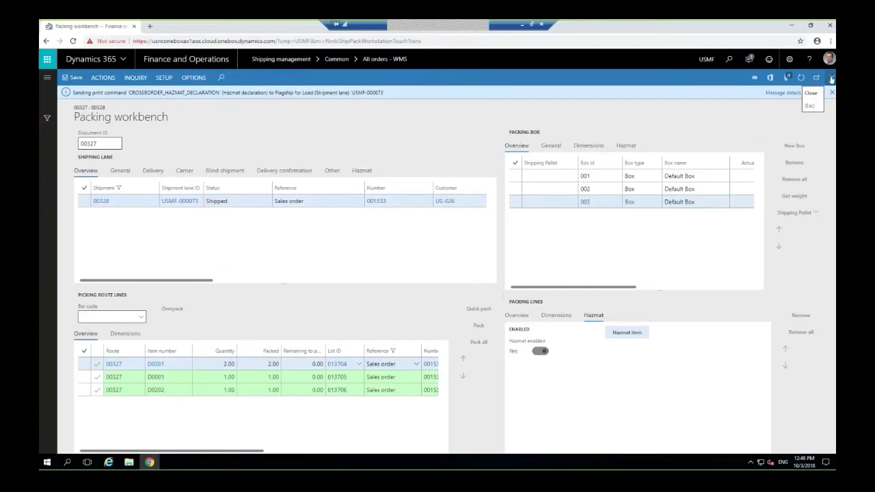
click(831, 80)
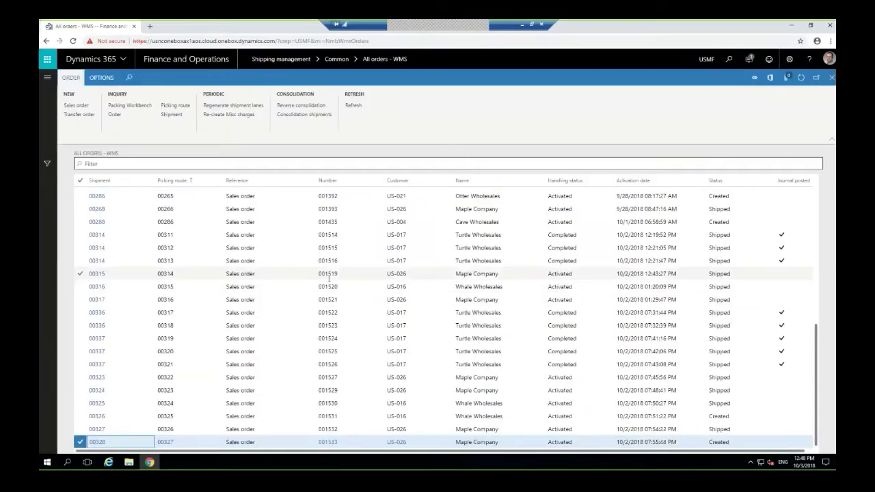
Open the Misc Charge Calc Rules for editing and check the Core Change options of the first Ground Domestic rule, choosing Percent
mouse_move(329, 279)
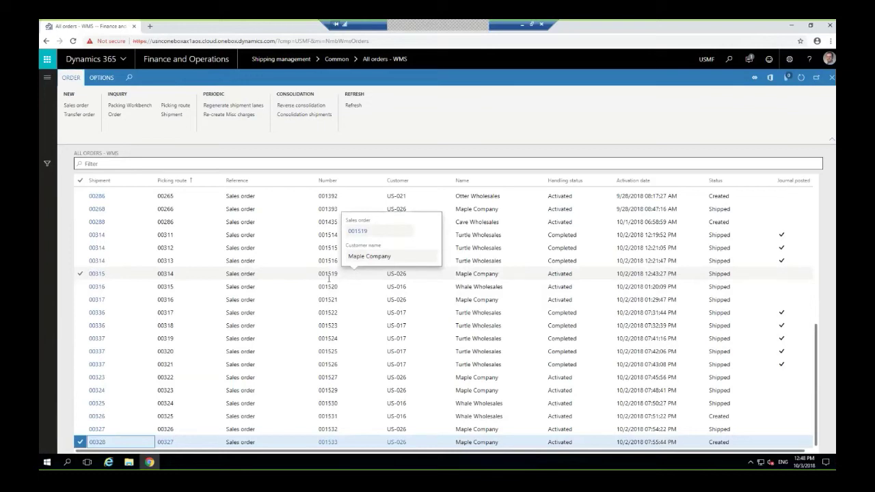
click(47, 80)
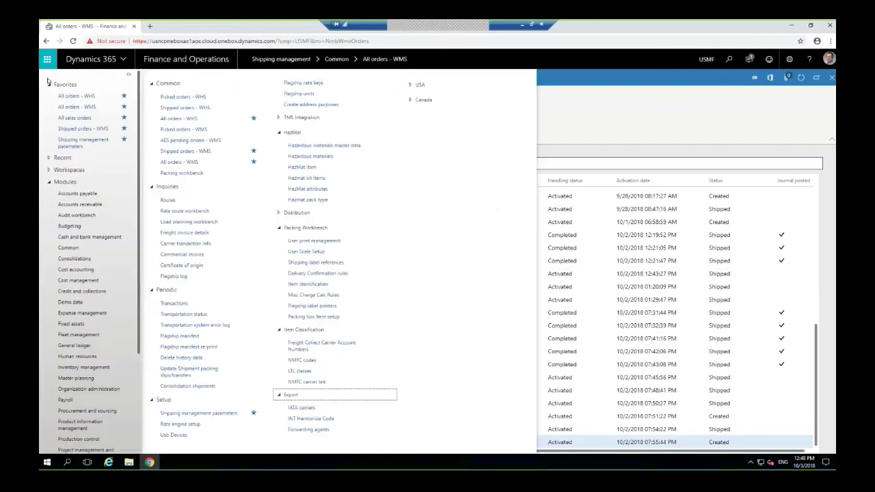
click(323, 295)
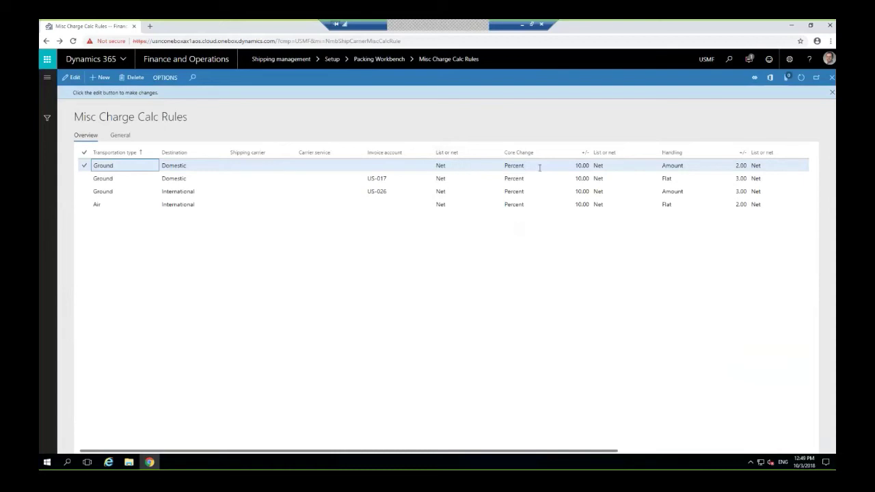
click(71, 77)
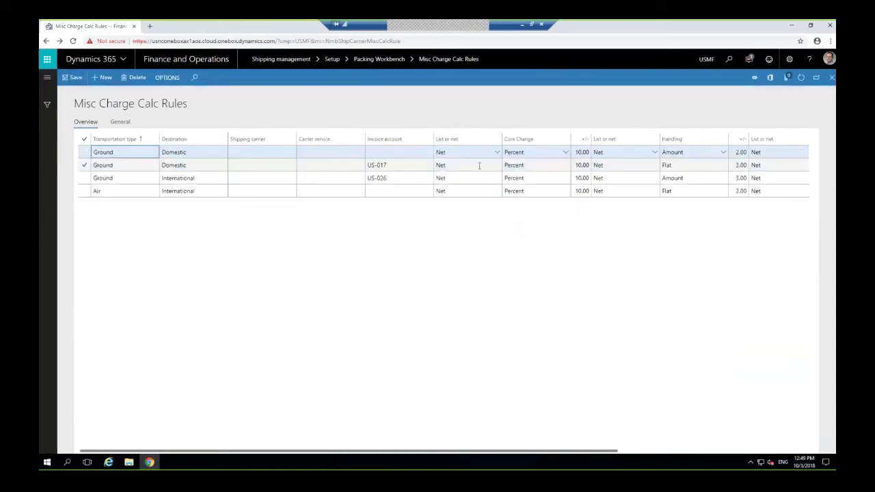
click(564, 152)
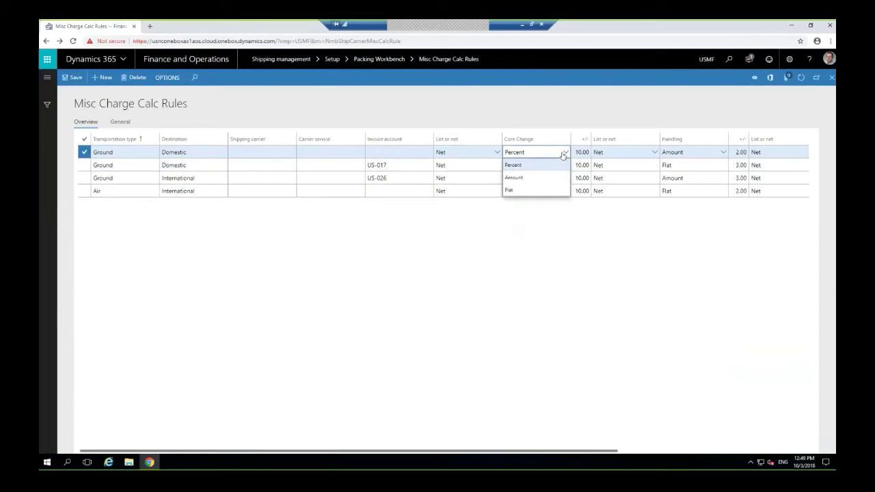
click(526, 165)
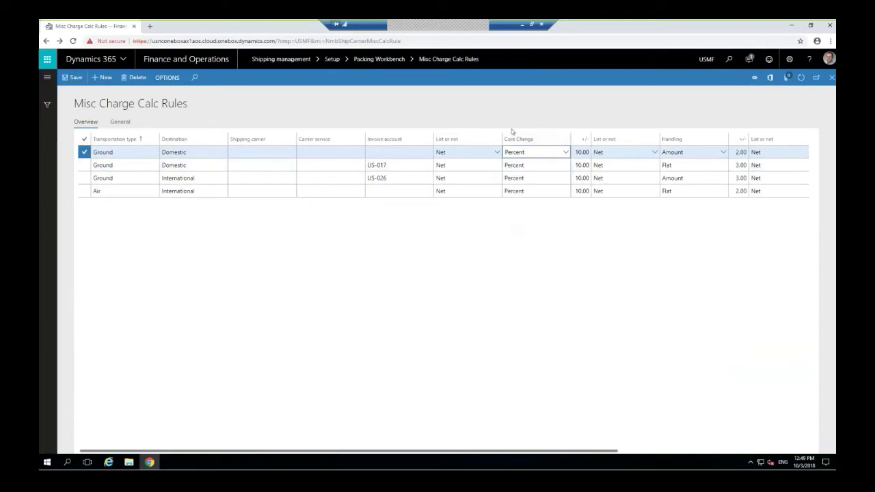
Examine the handling, fuel and further charge settings of the misc charge rules, and close the form
drag(606, 451, 725, 449)
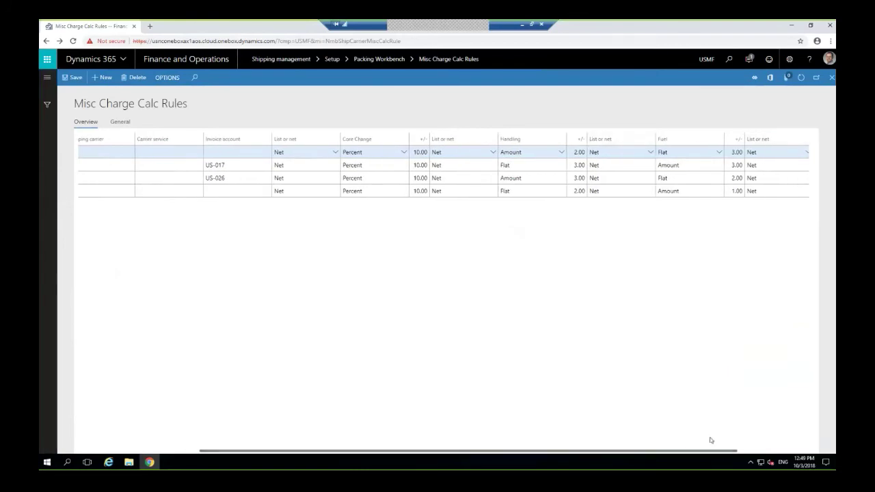
mouse_move(714, 453)
mouse_down()
mouse_move(783, 453)
mouse_move(728, 453)
mouse_up()
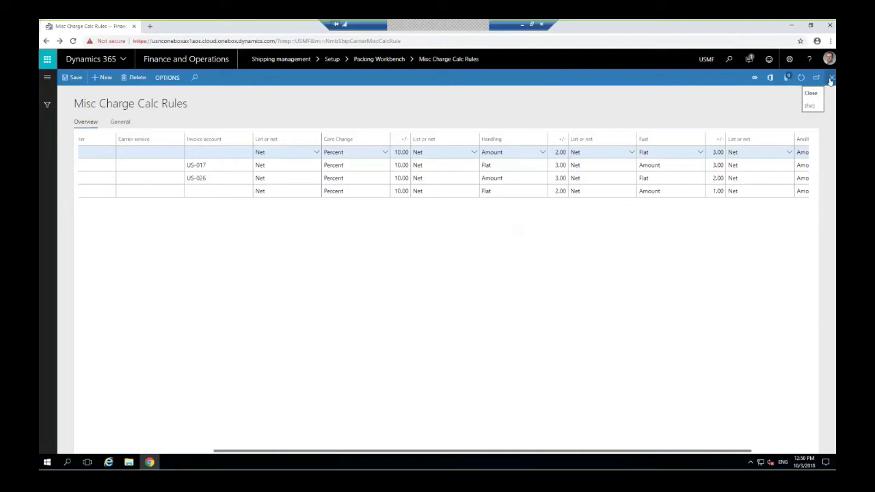
click(831, 82)
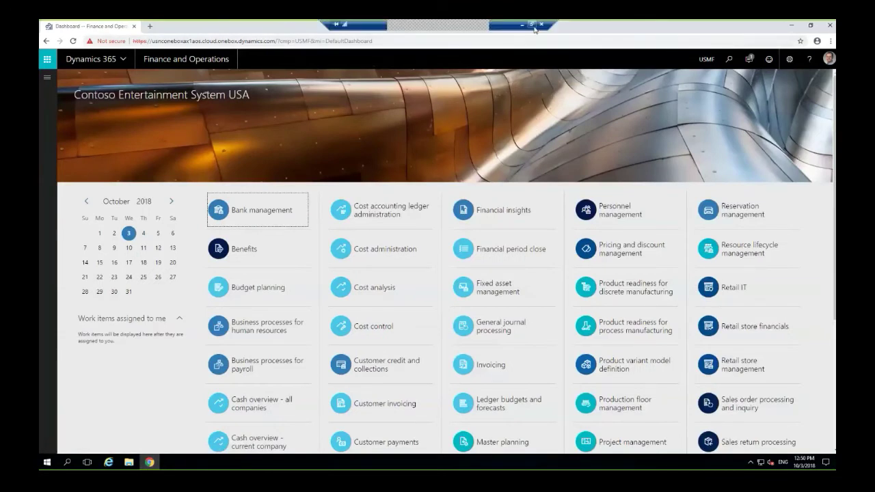
Switch to the PowerPoint presentation and display the "Other features we offer" slide covering AES filing and HAZMAT
click(532, 29)
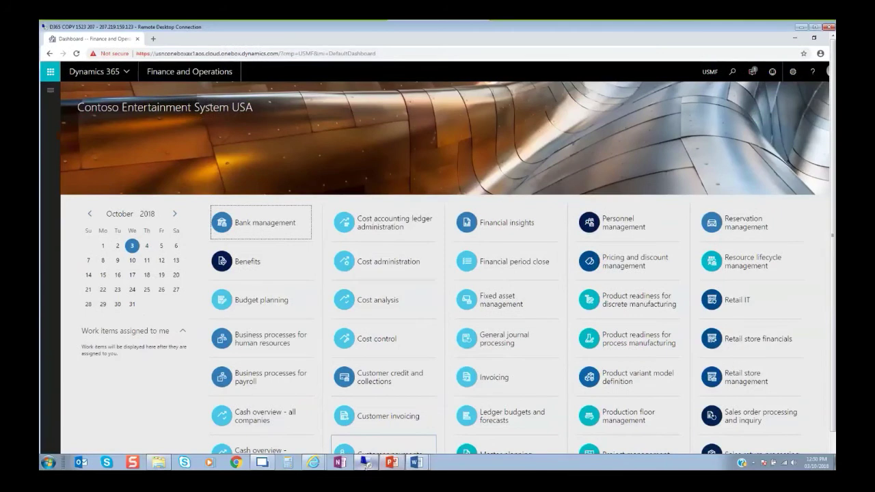
click(397, 466)
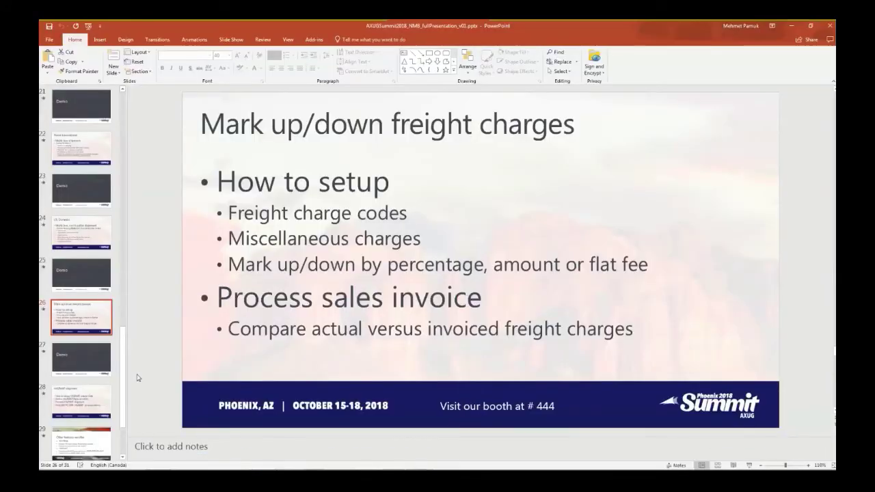
scroll(123, 393, down, 2)
click(81, 392)
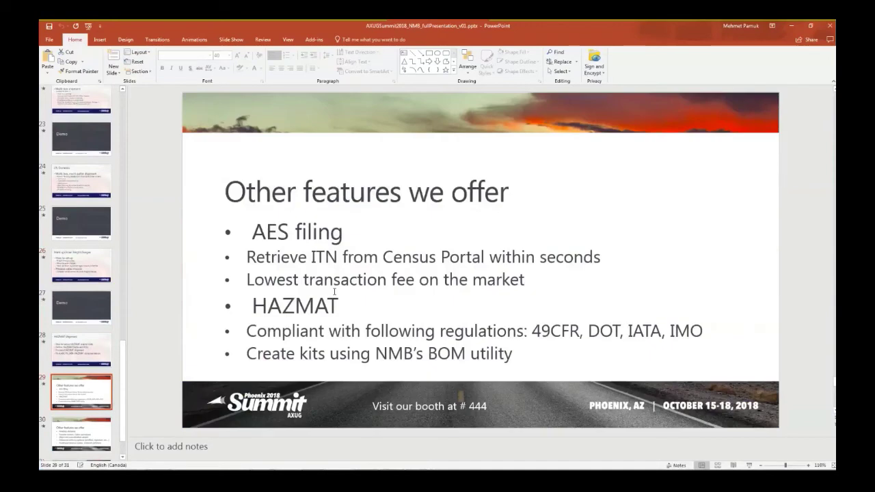
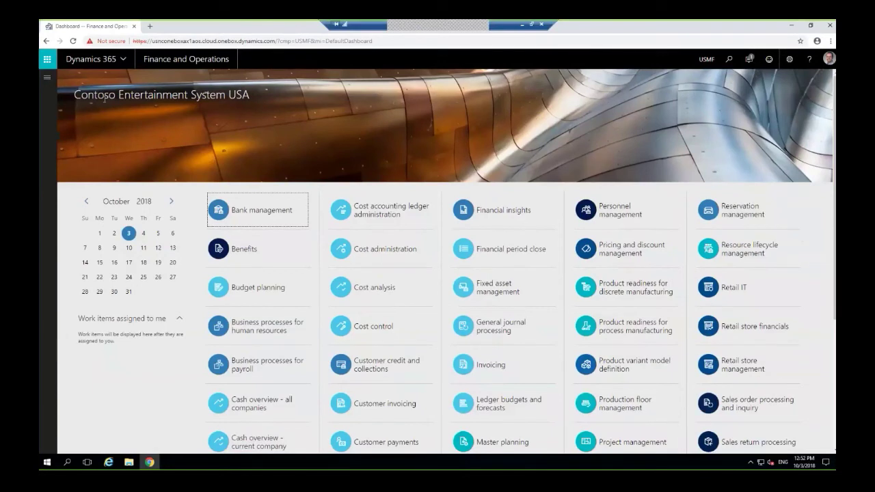
From the All orders - WMS list, open the packing workbench for the Turtle Wholesales shipment activated 10/2/2018 12:21:05 PM
click(48, 79)
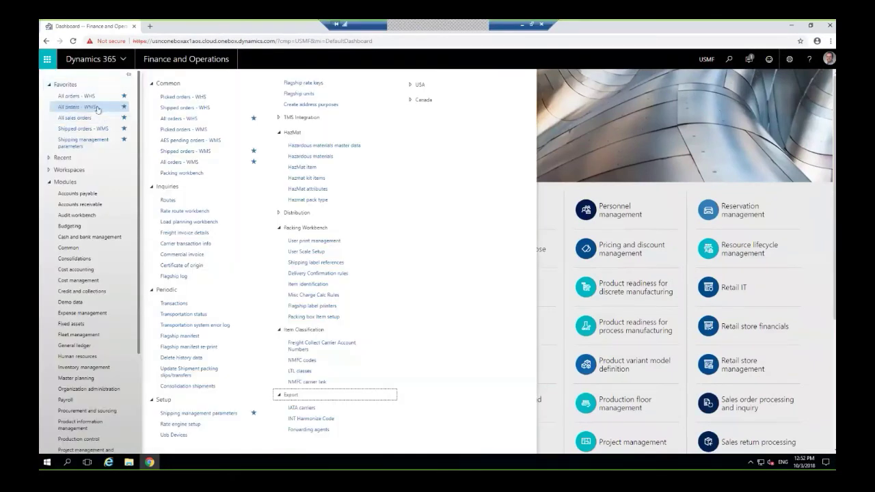
click(94, 107)
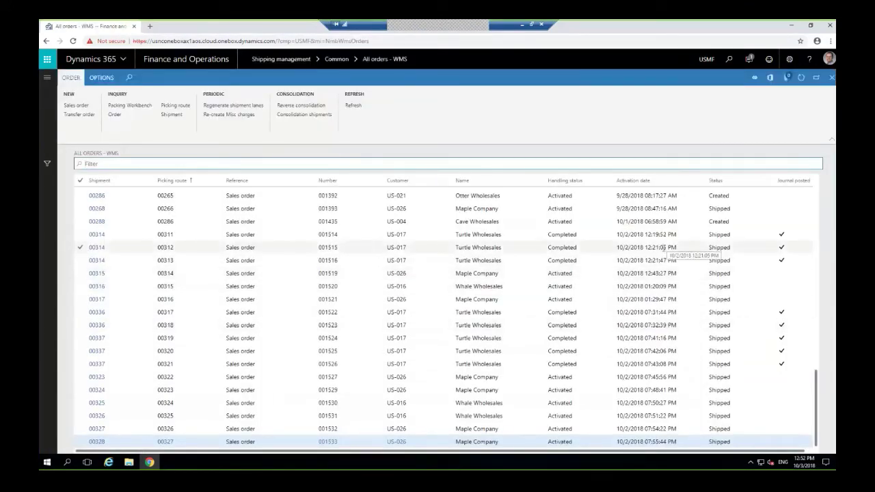
click(562, 247)
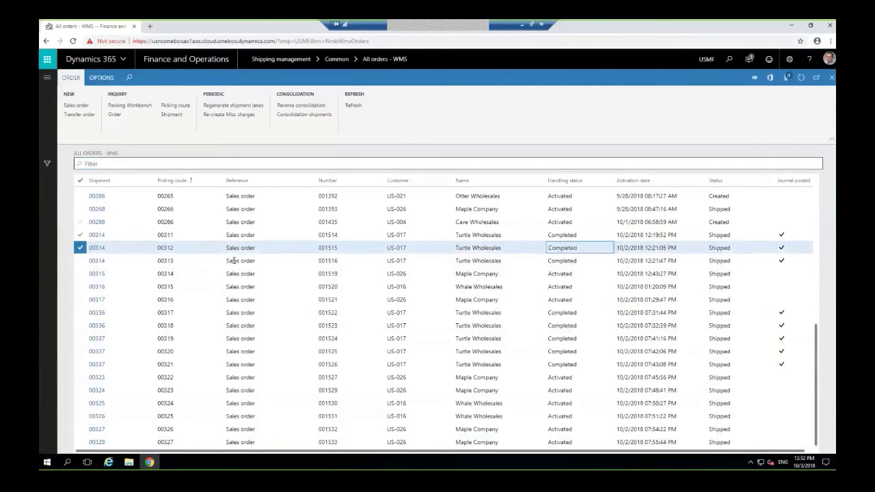
click(96, 249)
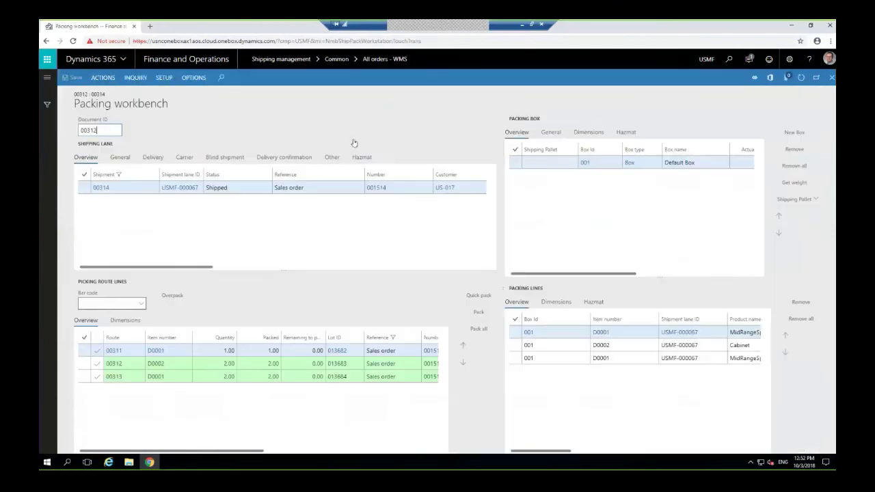
Open the shipment's packing slip journal and display the WMS order tracking details of sales order 001514's packing slip
click(136, 78)
click(100, 79)
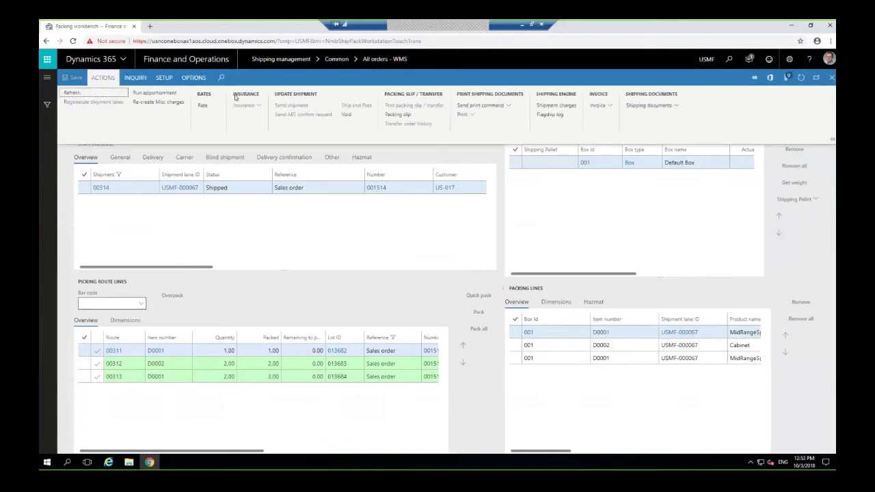
click(404, 117)
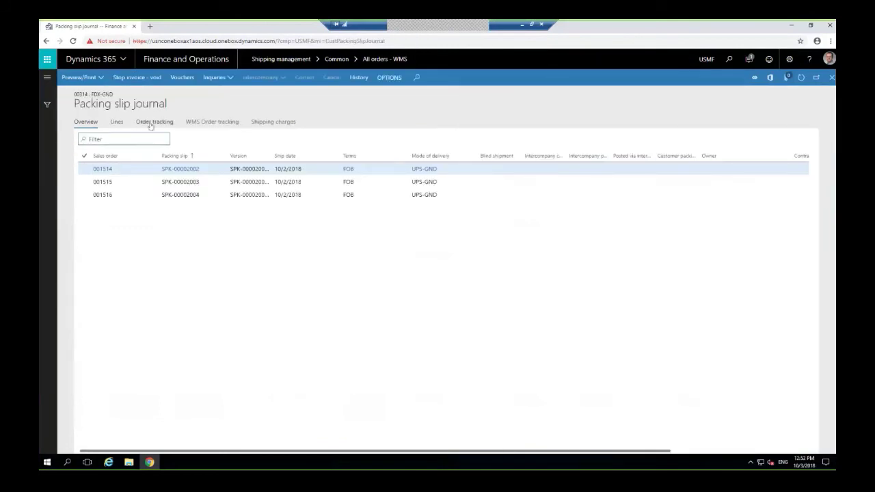
click(219, 123)
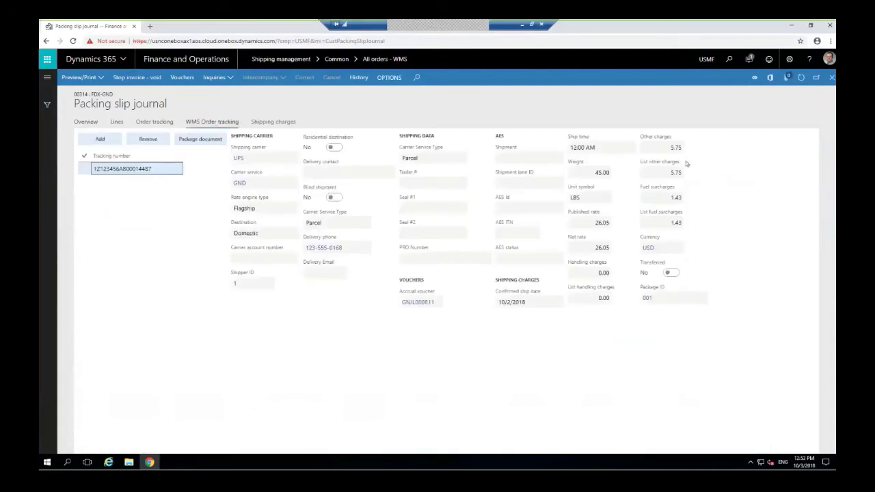
Examine the voucher transactions behind the accrual voucher, and return to the packing workbench
click(427, 304)
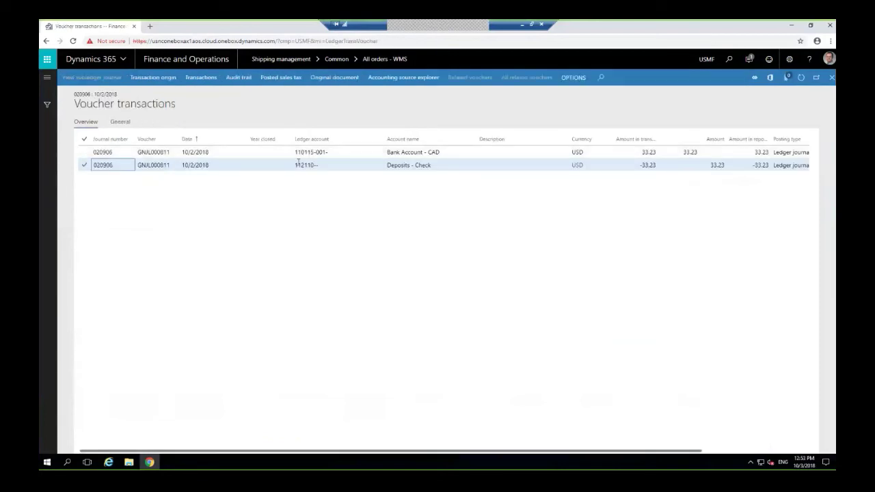
click(832, 78)
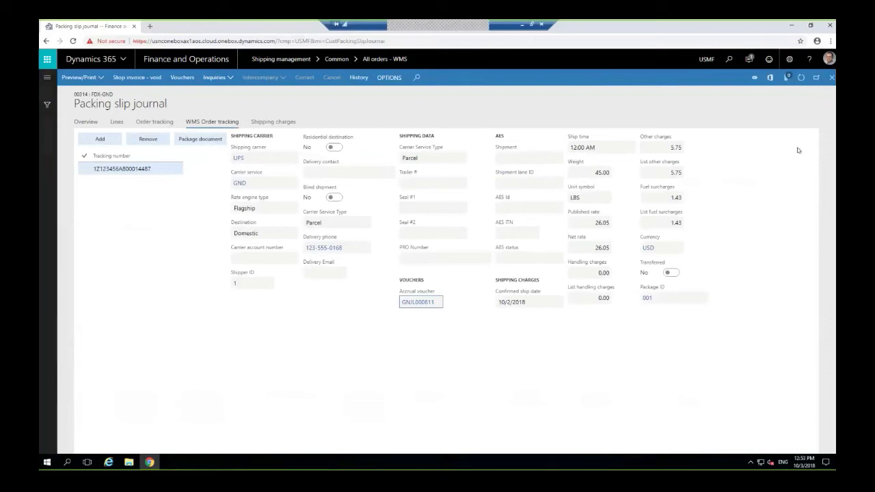
click(831, 78)
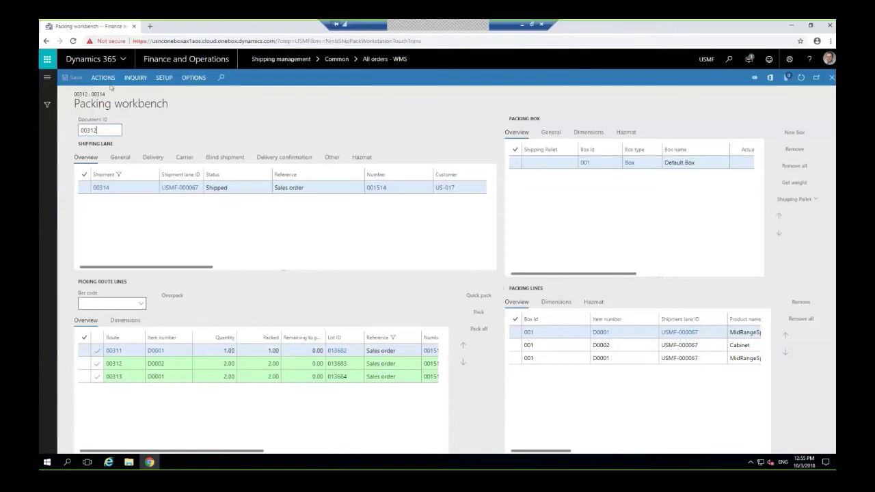
Open User print management, review the documents in the selected user's print management setup, and return to the dashboard
click(47, 79)
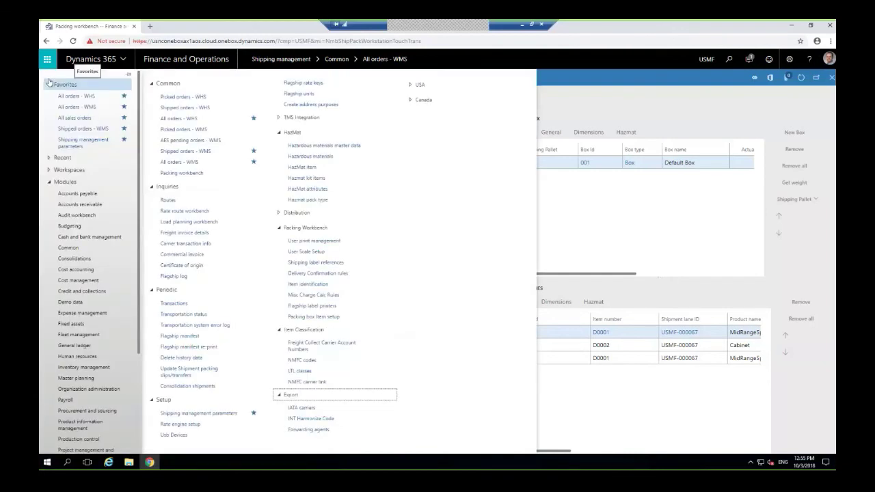
click(312, 241)
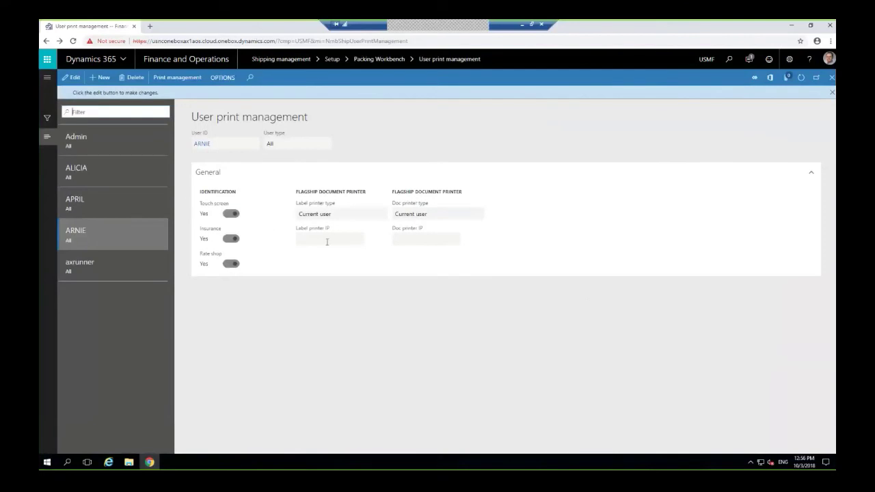
click(186, 81)
click(129, 144)
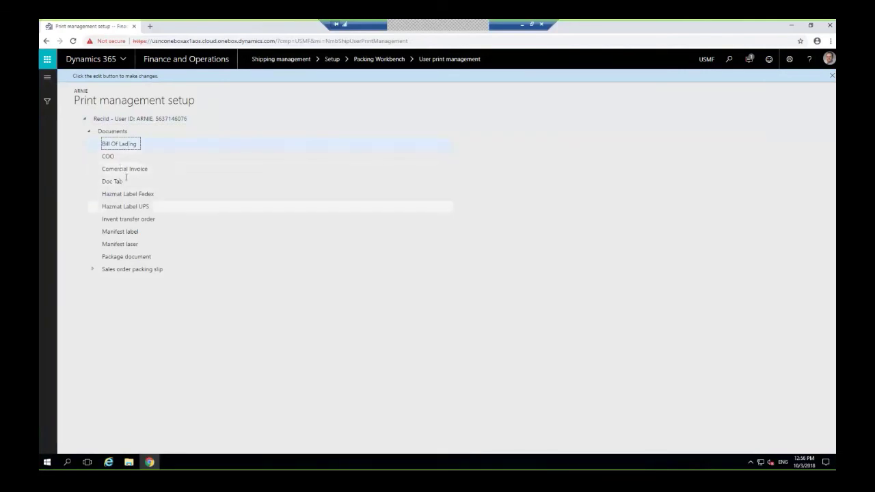
click(832, 77)
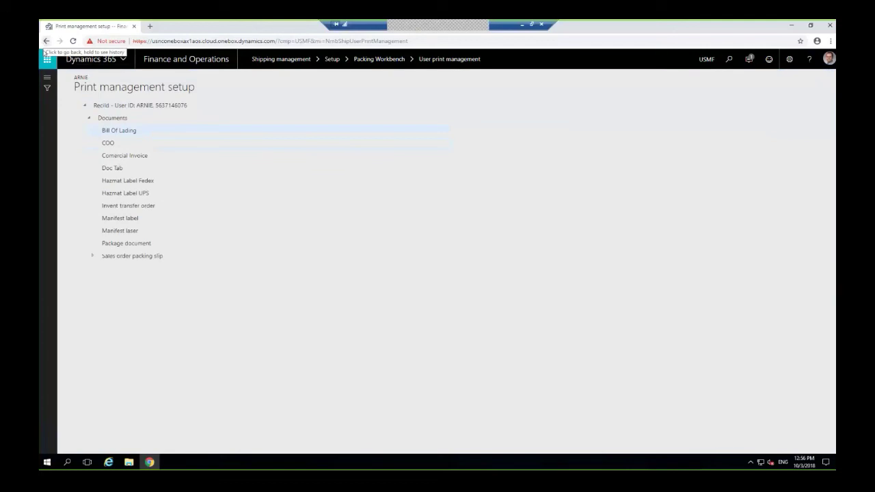
click(46, 41)
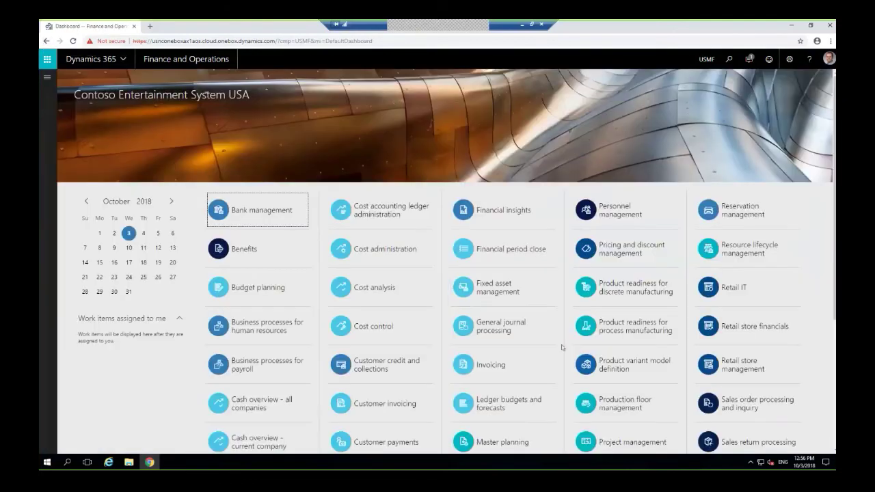
Open the Hazardous materials setup, widen the UN # column slightly, and check the Master details of the 1210-1 Printing ink record
scroll(563, 345, down, 1)
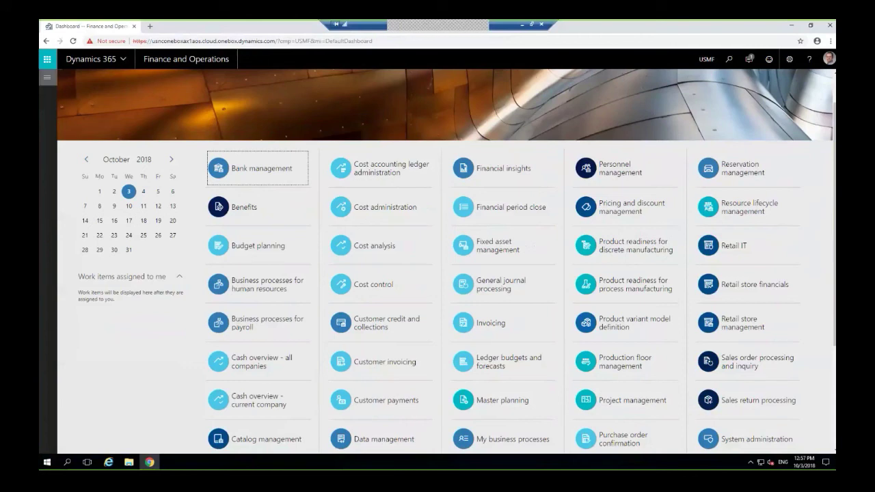
click(49, 78)
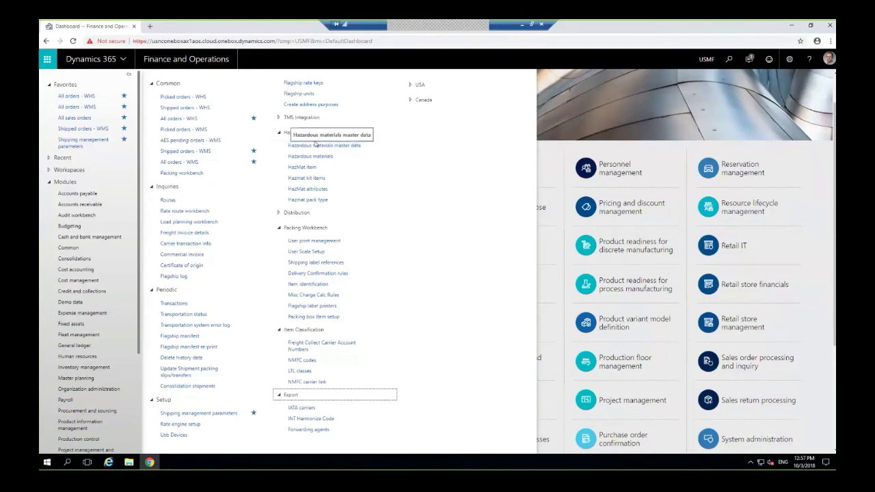
click(337, 156)
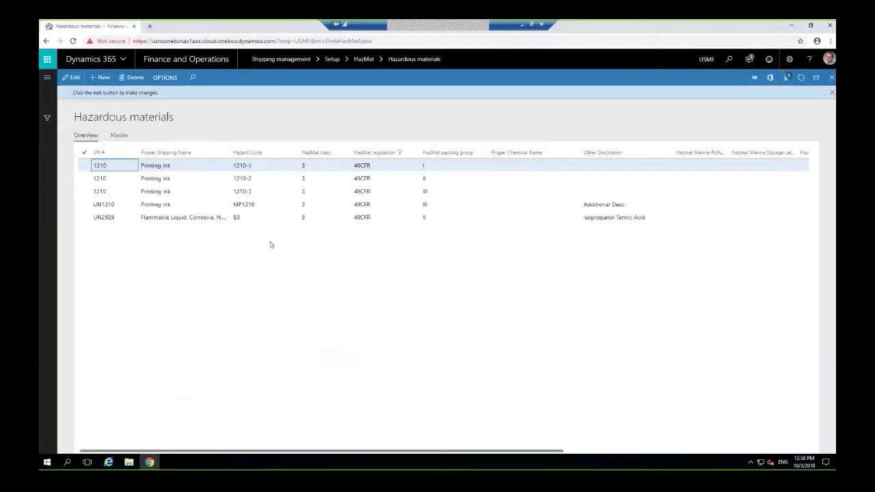
drag(136, 153, 145, 152)
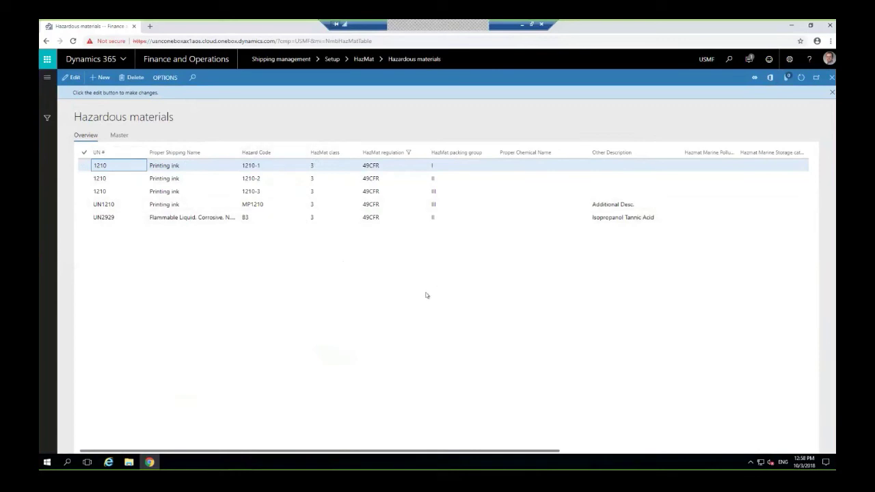
click(119, 136)
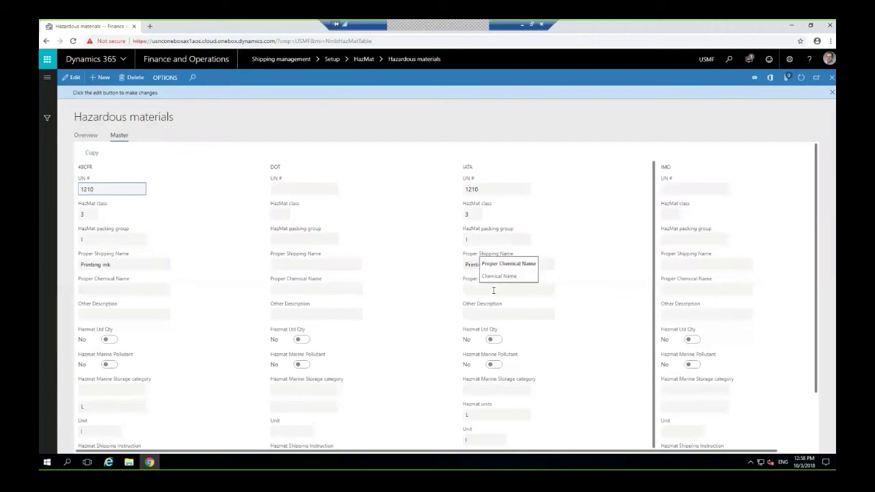
click(96, 135)
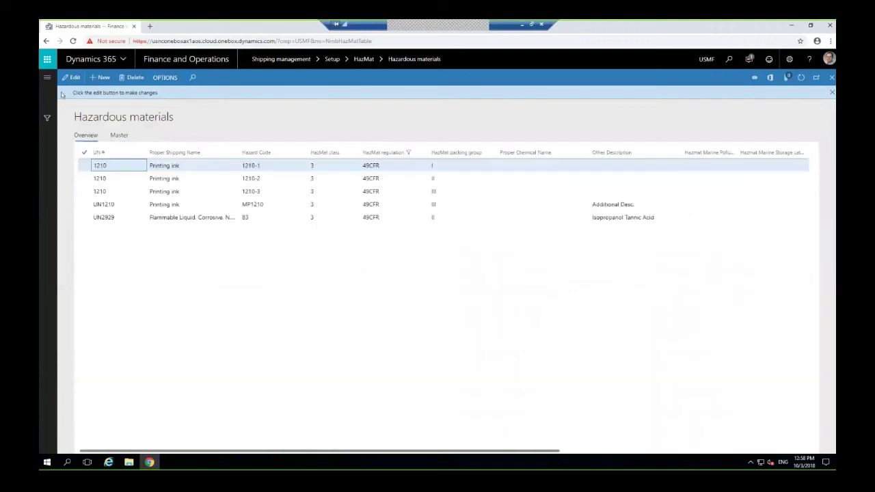
View the HazMat item list, and open the HazMat attributes setup
click(48, 77)
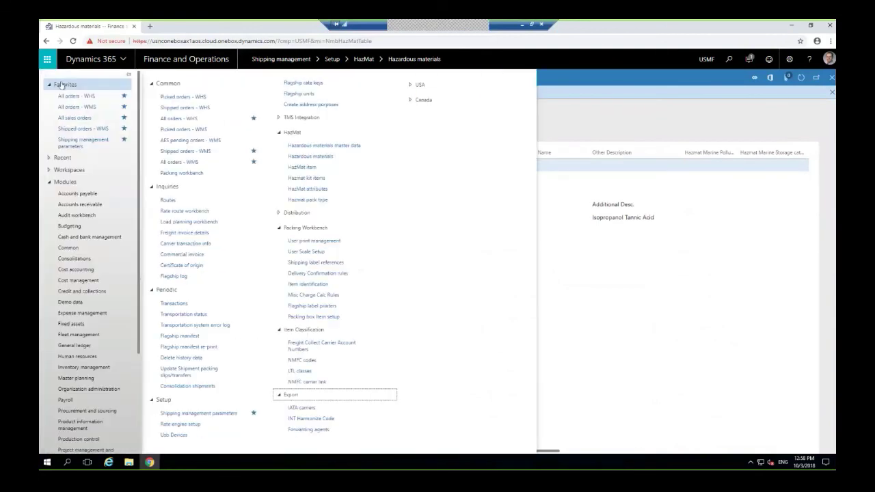
click(320, 170)
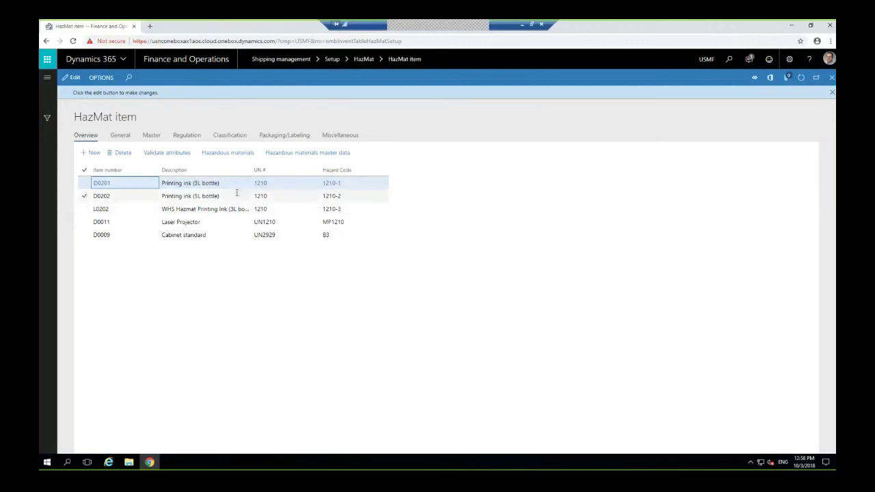
click(47, 80)
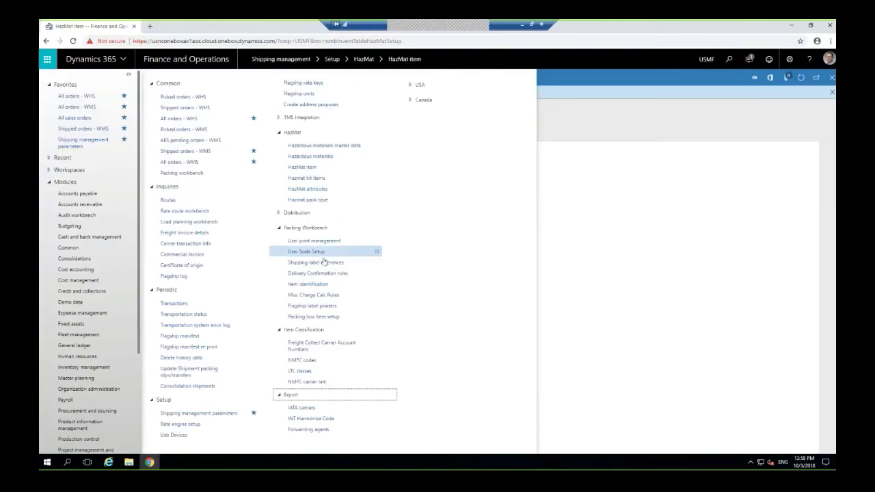
click(323, 190)
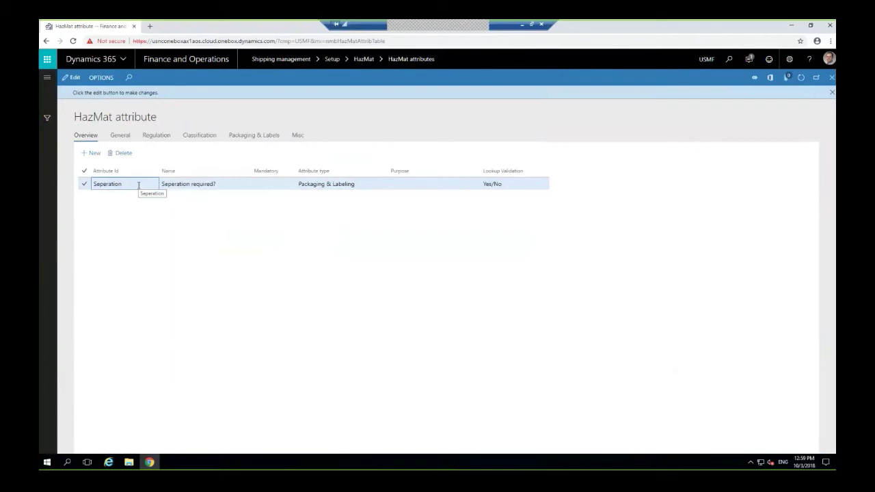
Leave the remote session and switch to the PowerPoint presentation with the closing contact information slide
click(47, 80)
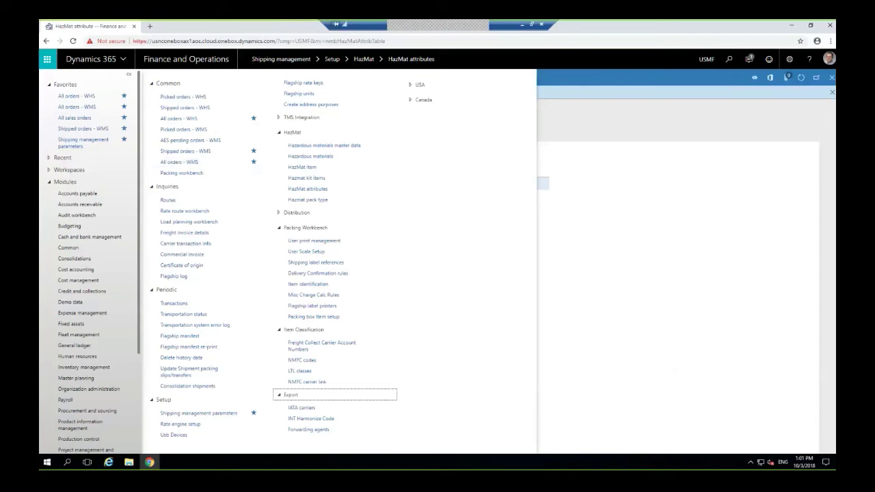
click(573, 165)
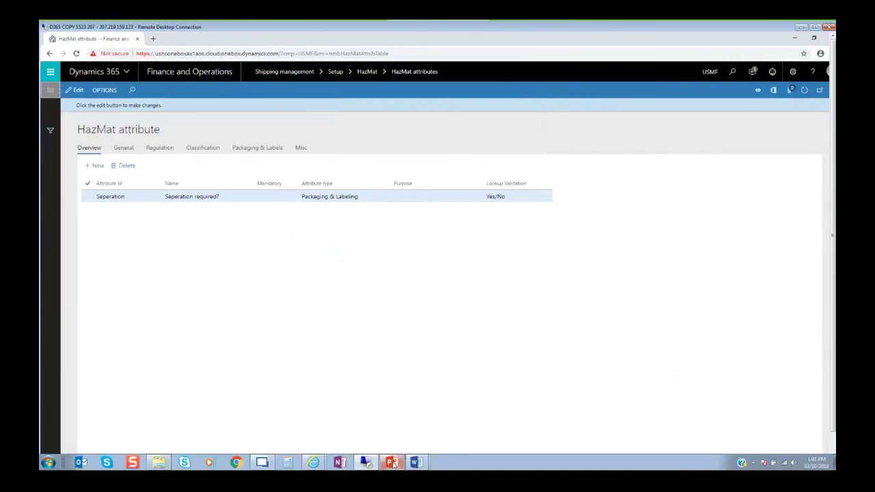
click(392, 463)
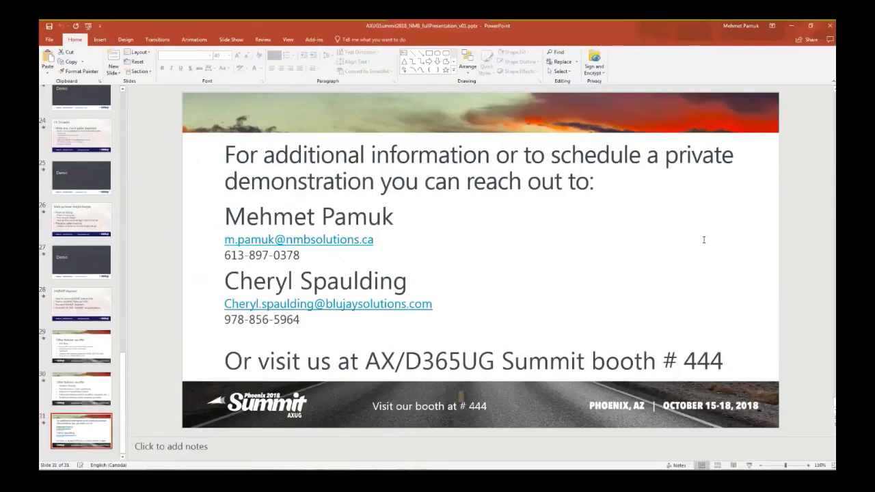